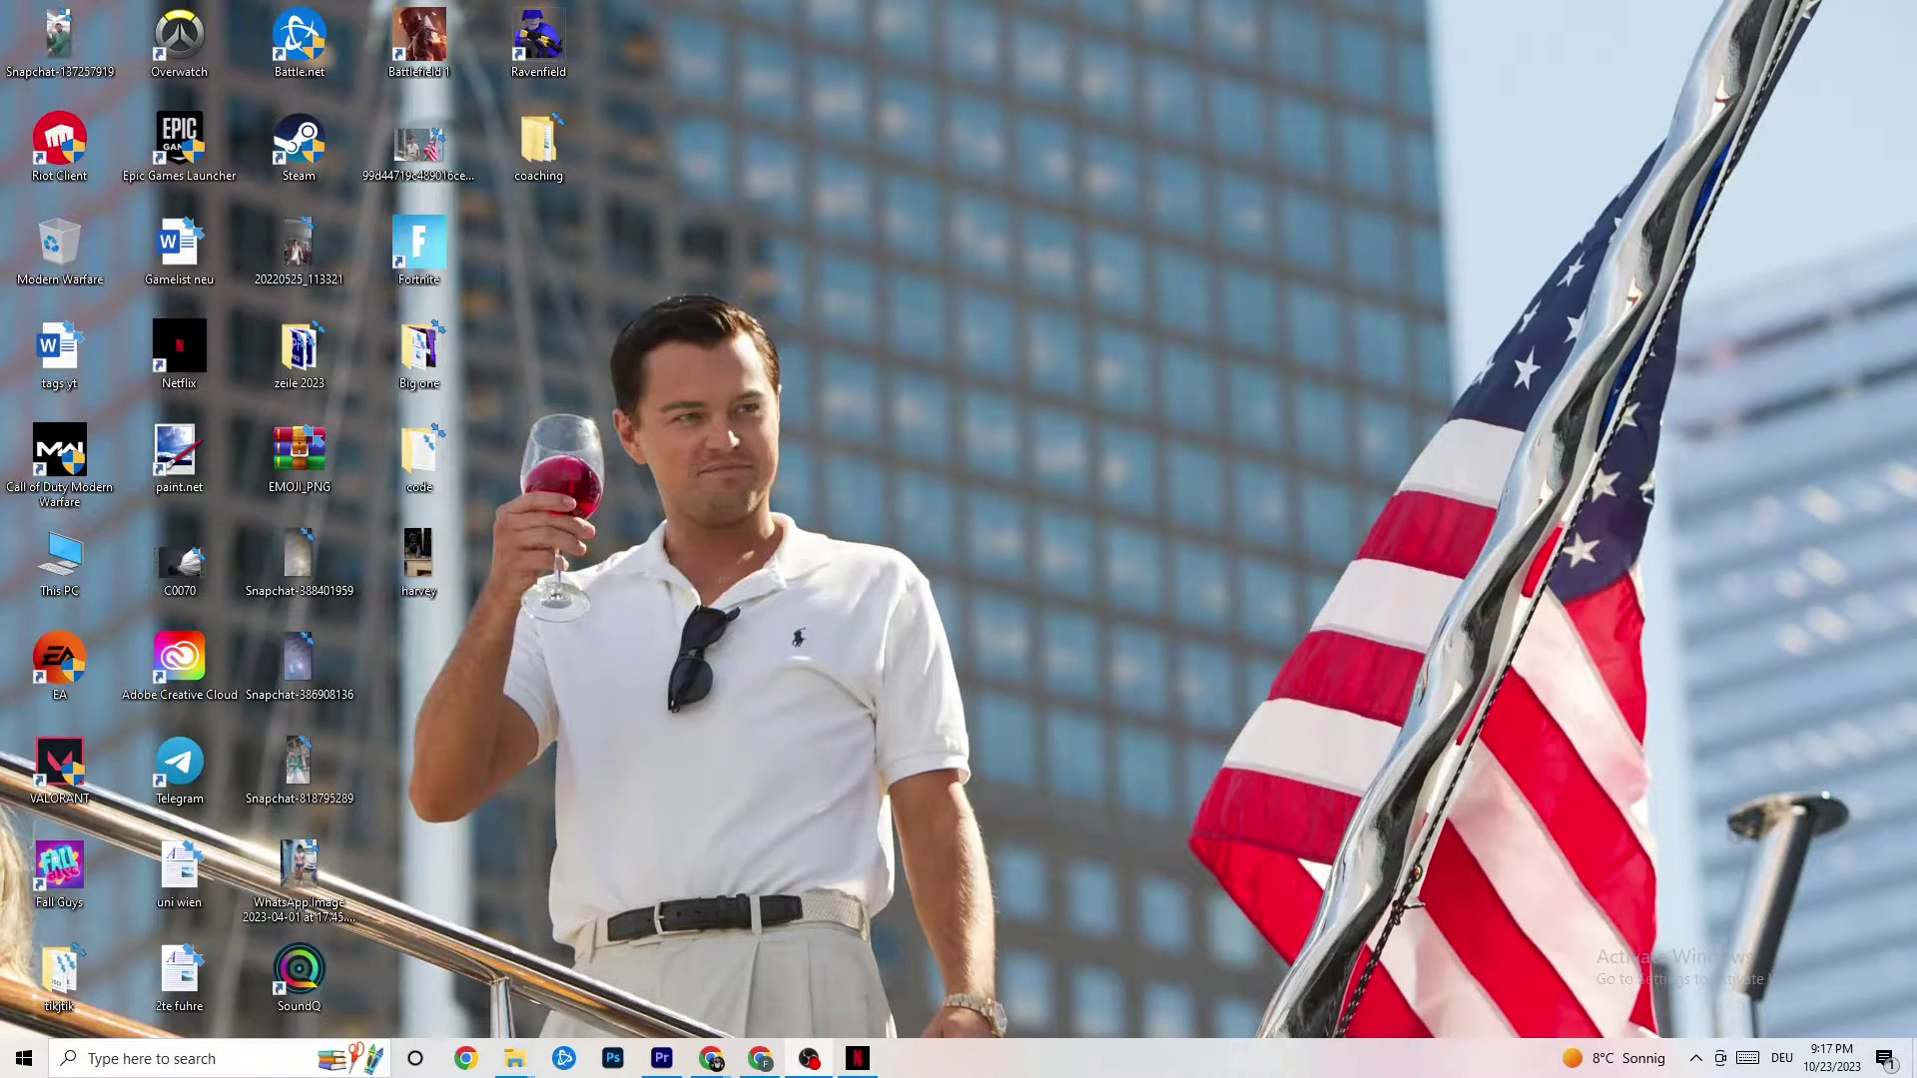
- Open Windows Settings from the Start menu and go to System's Display page
left_click(24, 1058)
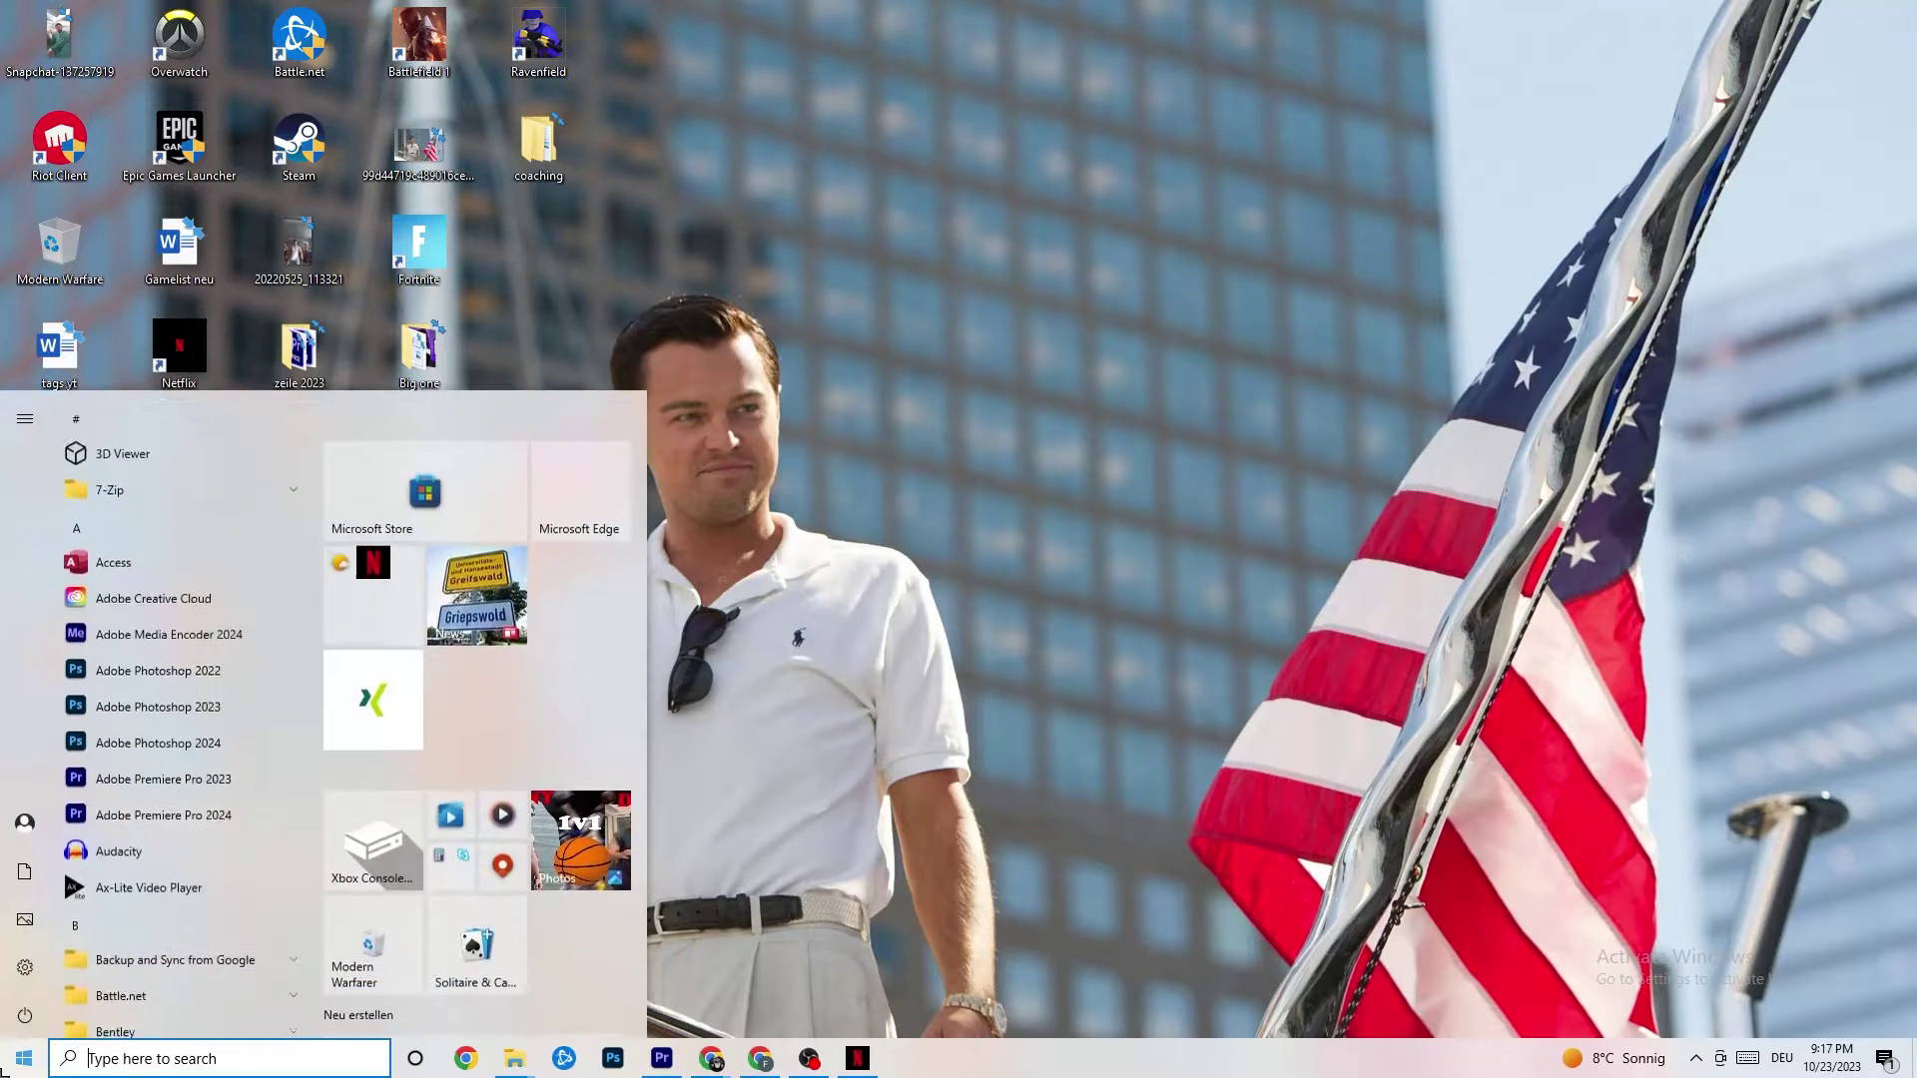
left_click(28, 968)
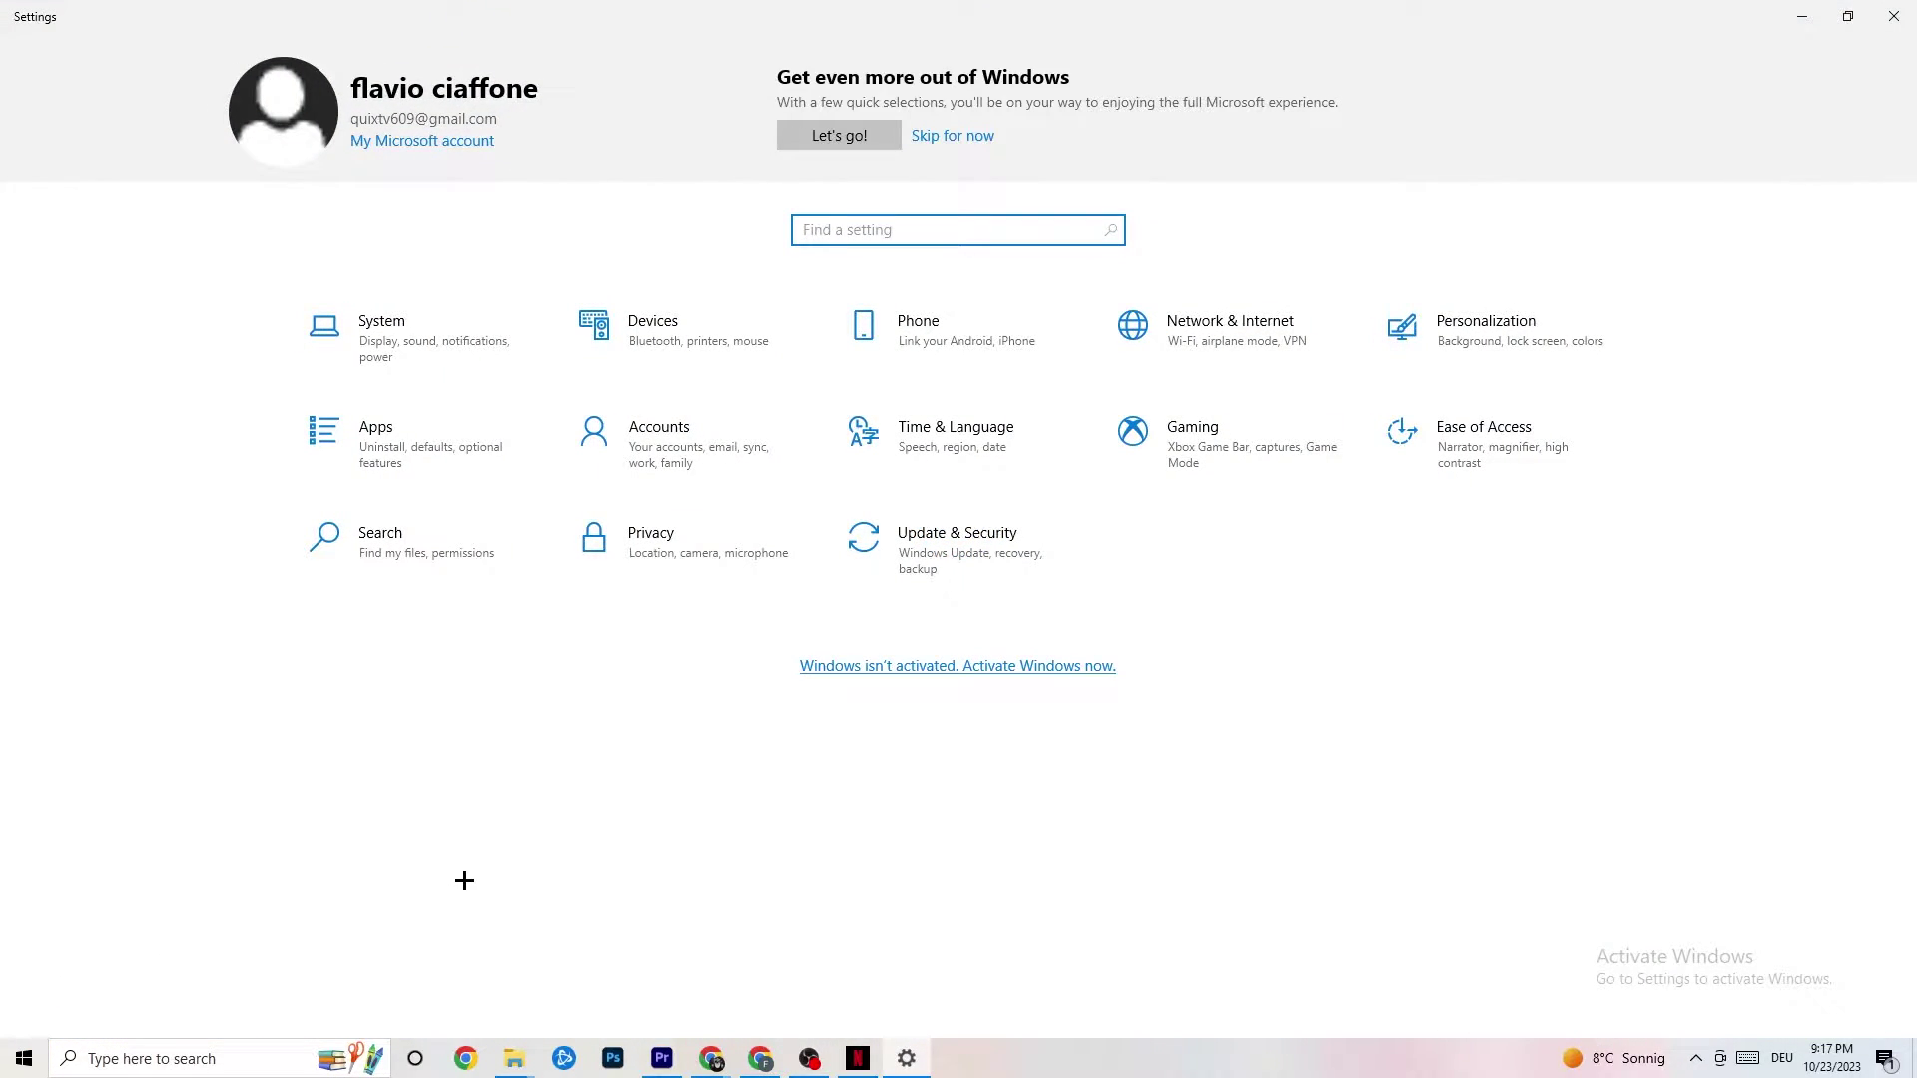
left_click(413, 346)
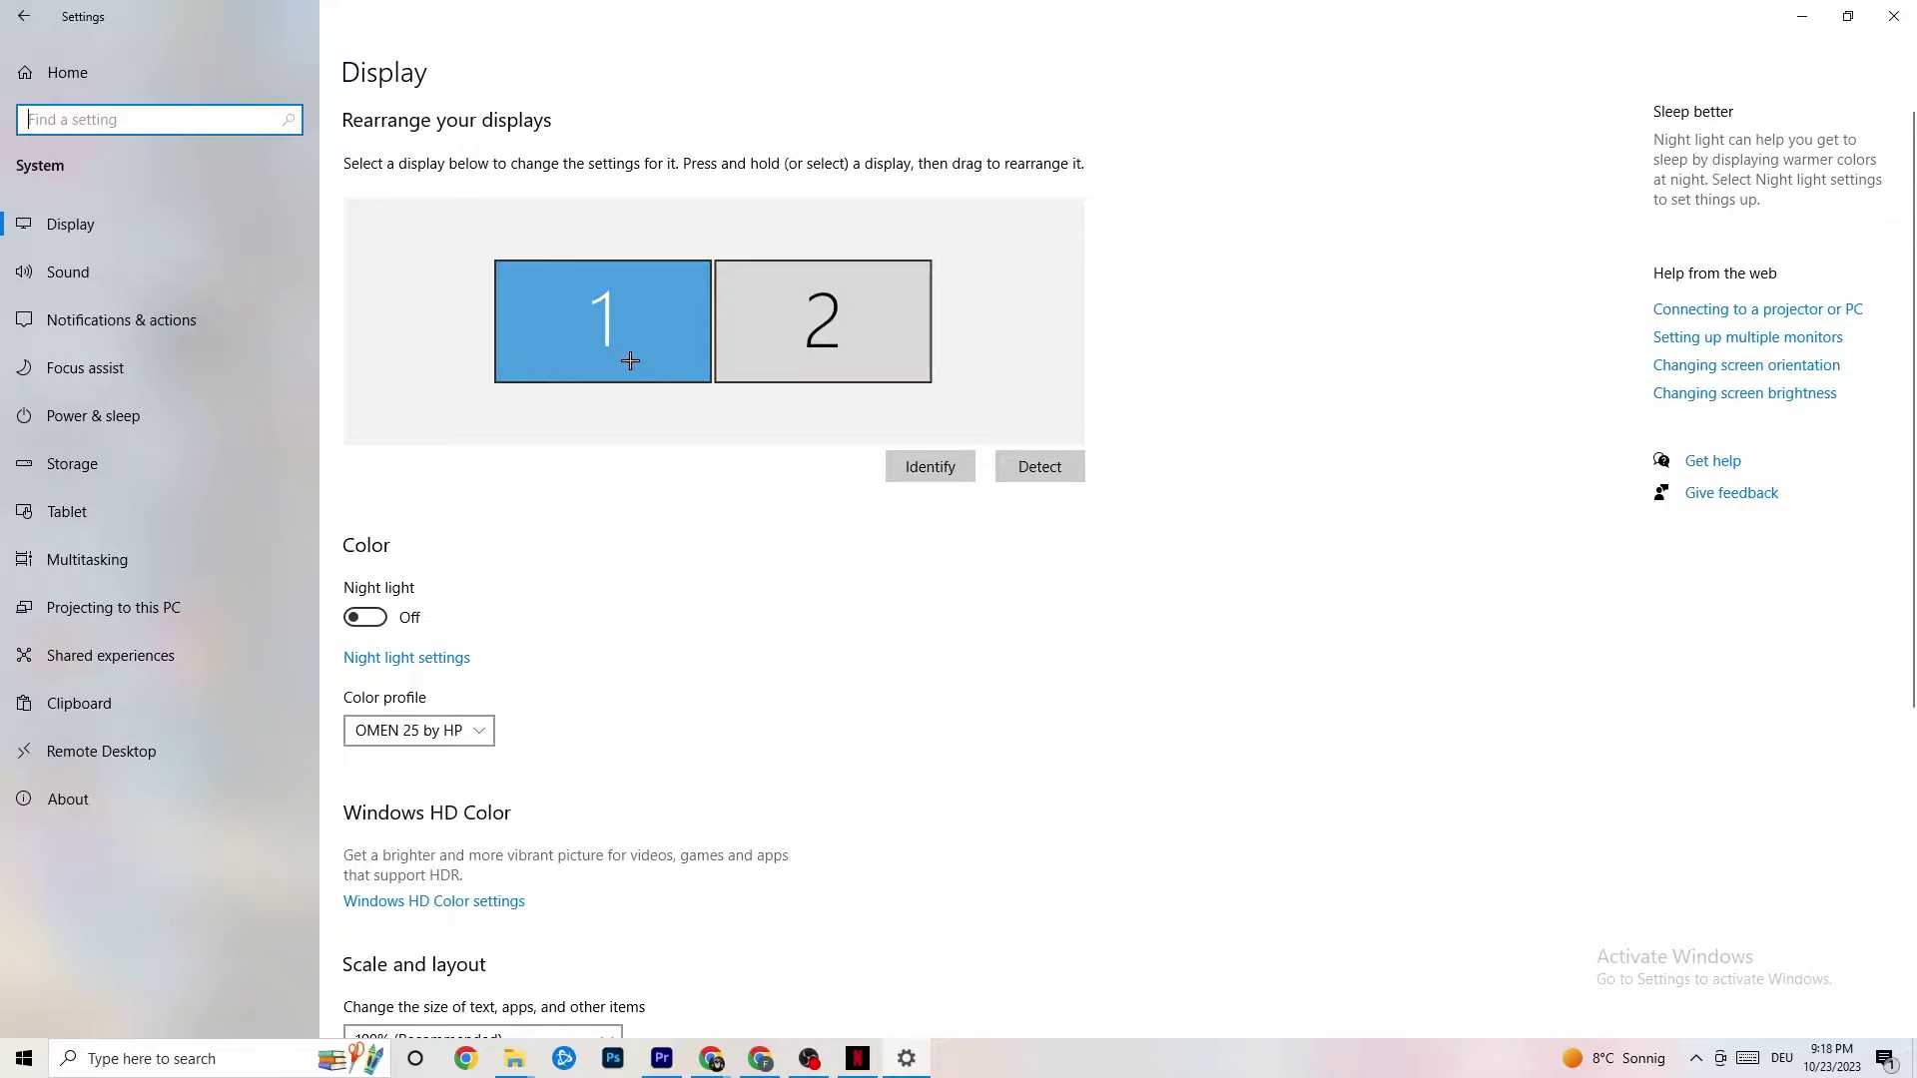
- Review the Display colour profile and scale options, leaving scaling at 100%
scroll(559, 378, "down", 5)
left_click(426, 254)
left_click(629, 213)
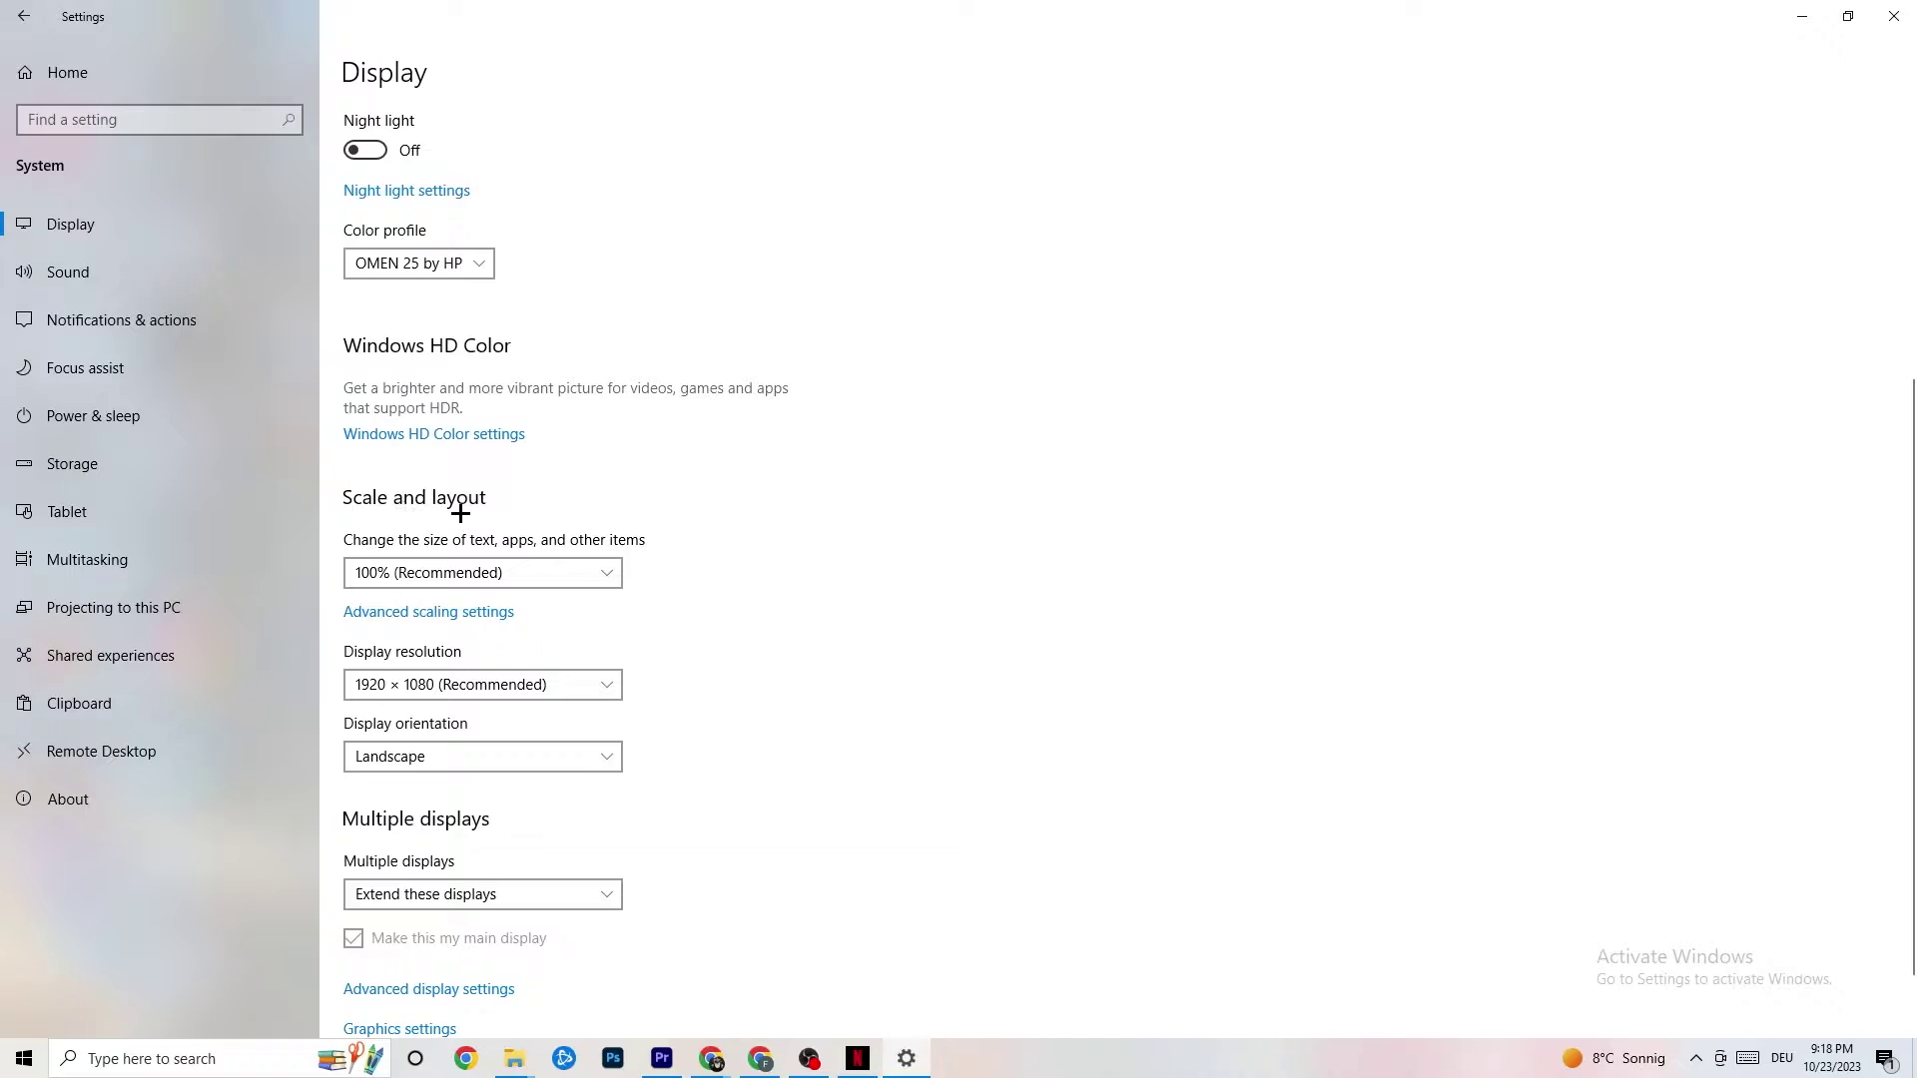
left_click(588, 572)
left_click(821, 490)
- Check the resolution list twice, keeping 1920 × 1080, then go to Storage
left_click(618, 682)
left_click(837, 620)
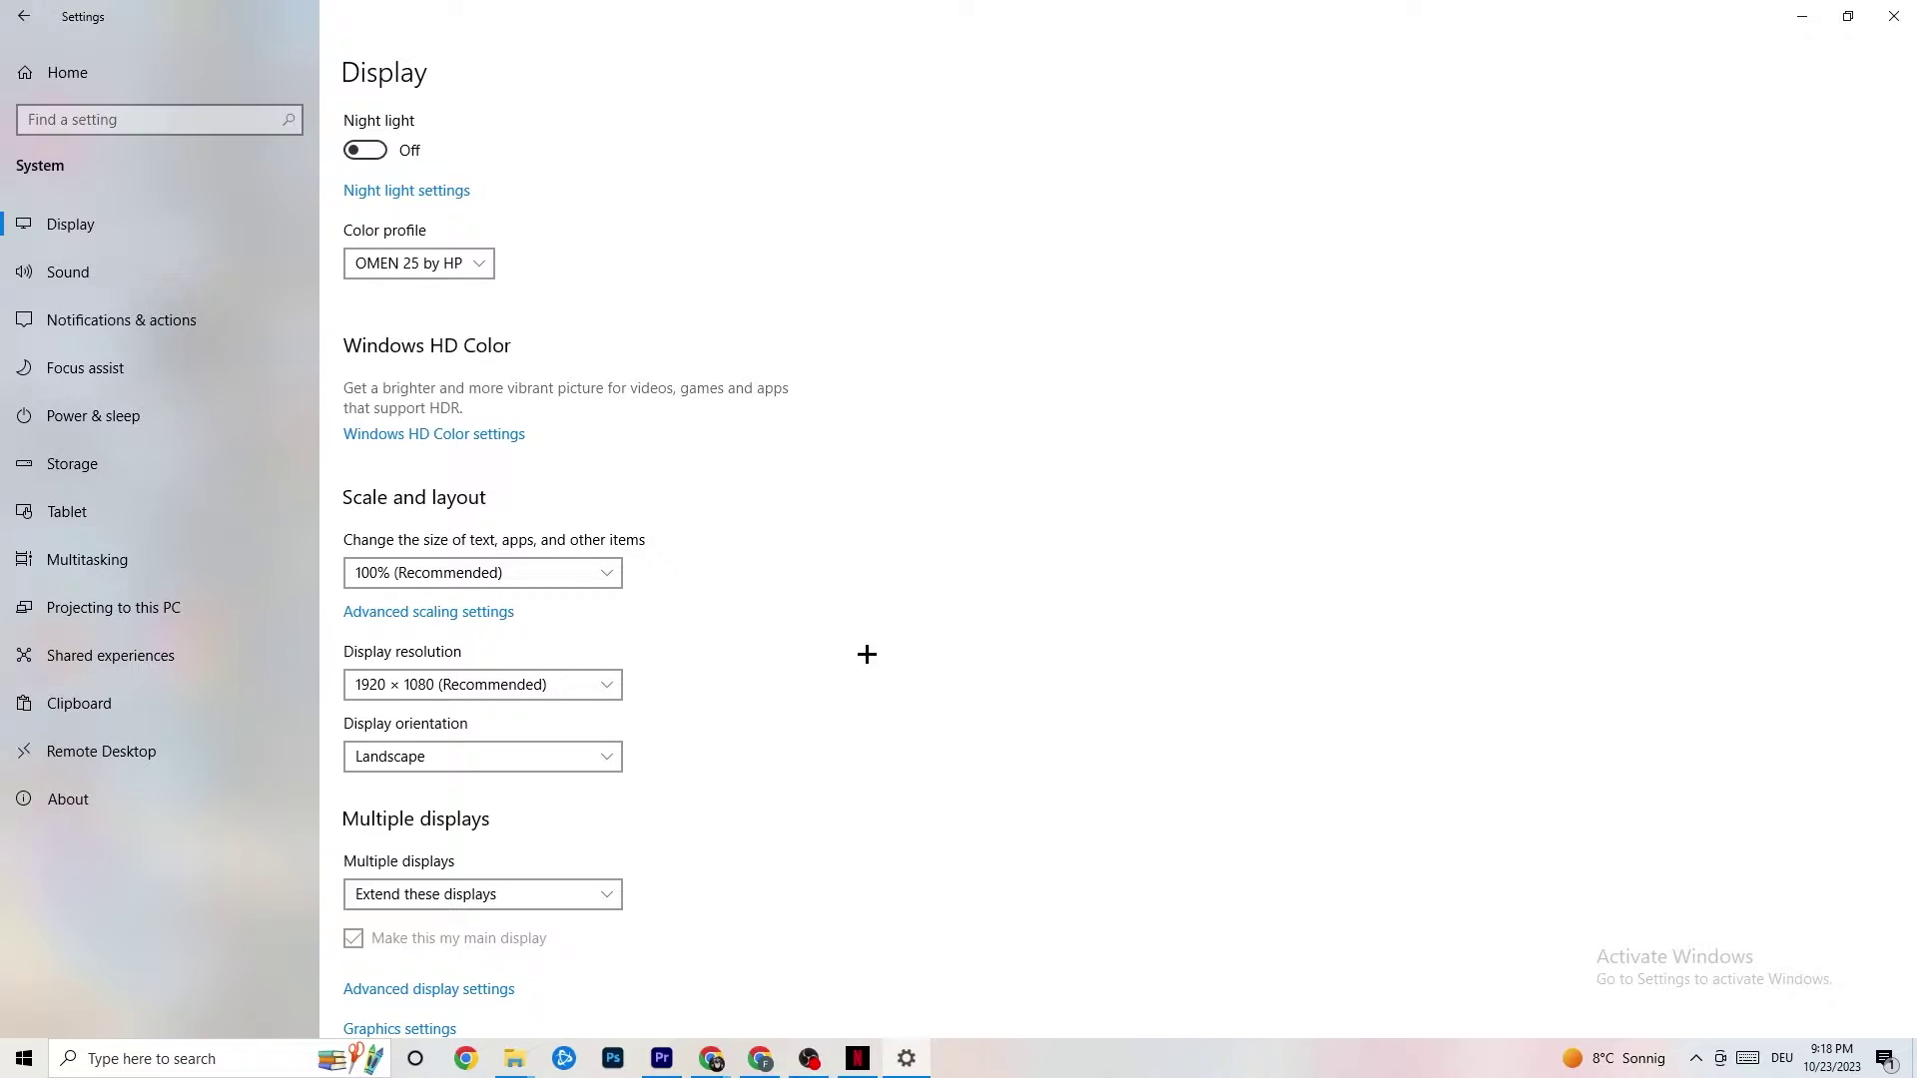
left_click(605, 685)
left_click(794, 638)
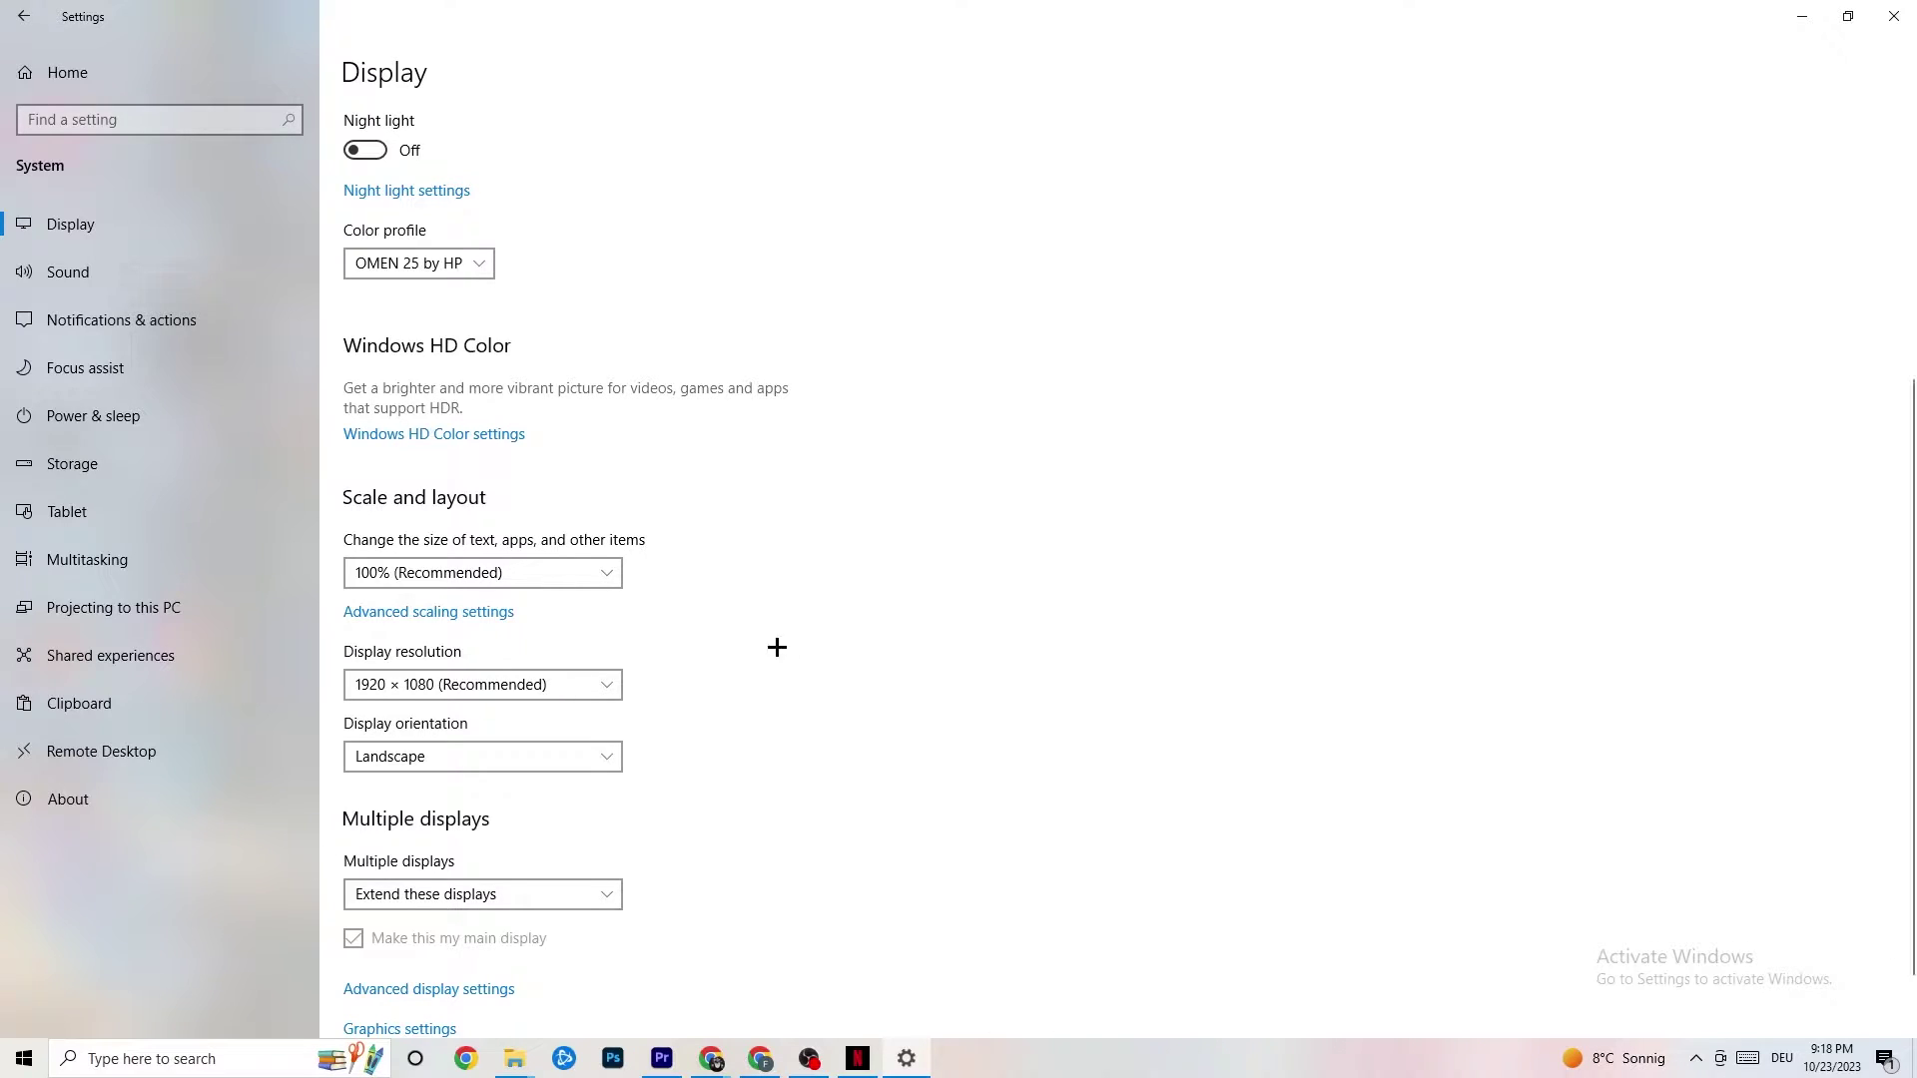
left_click(125, 480)
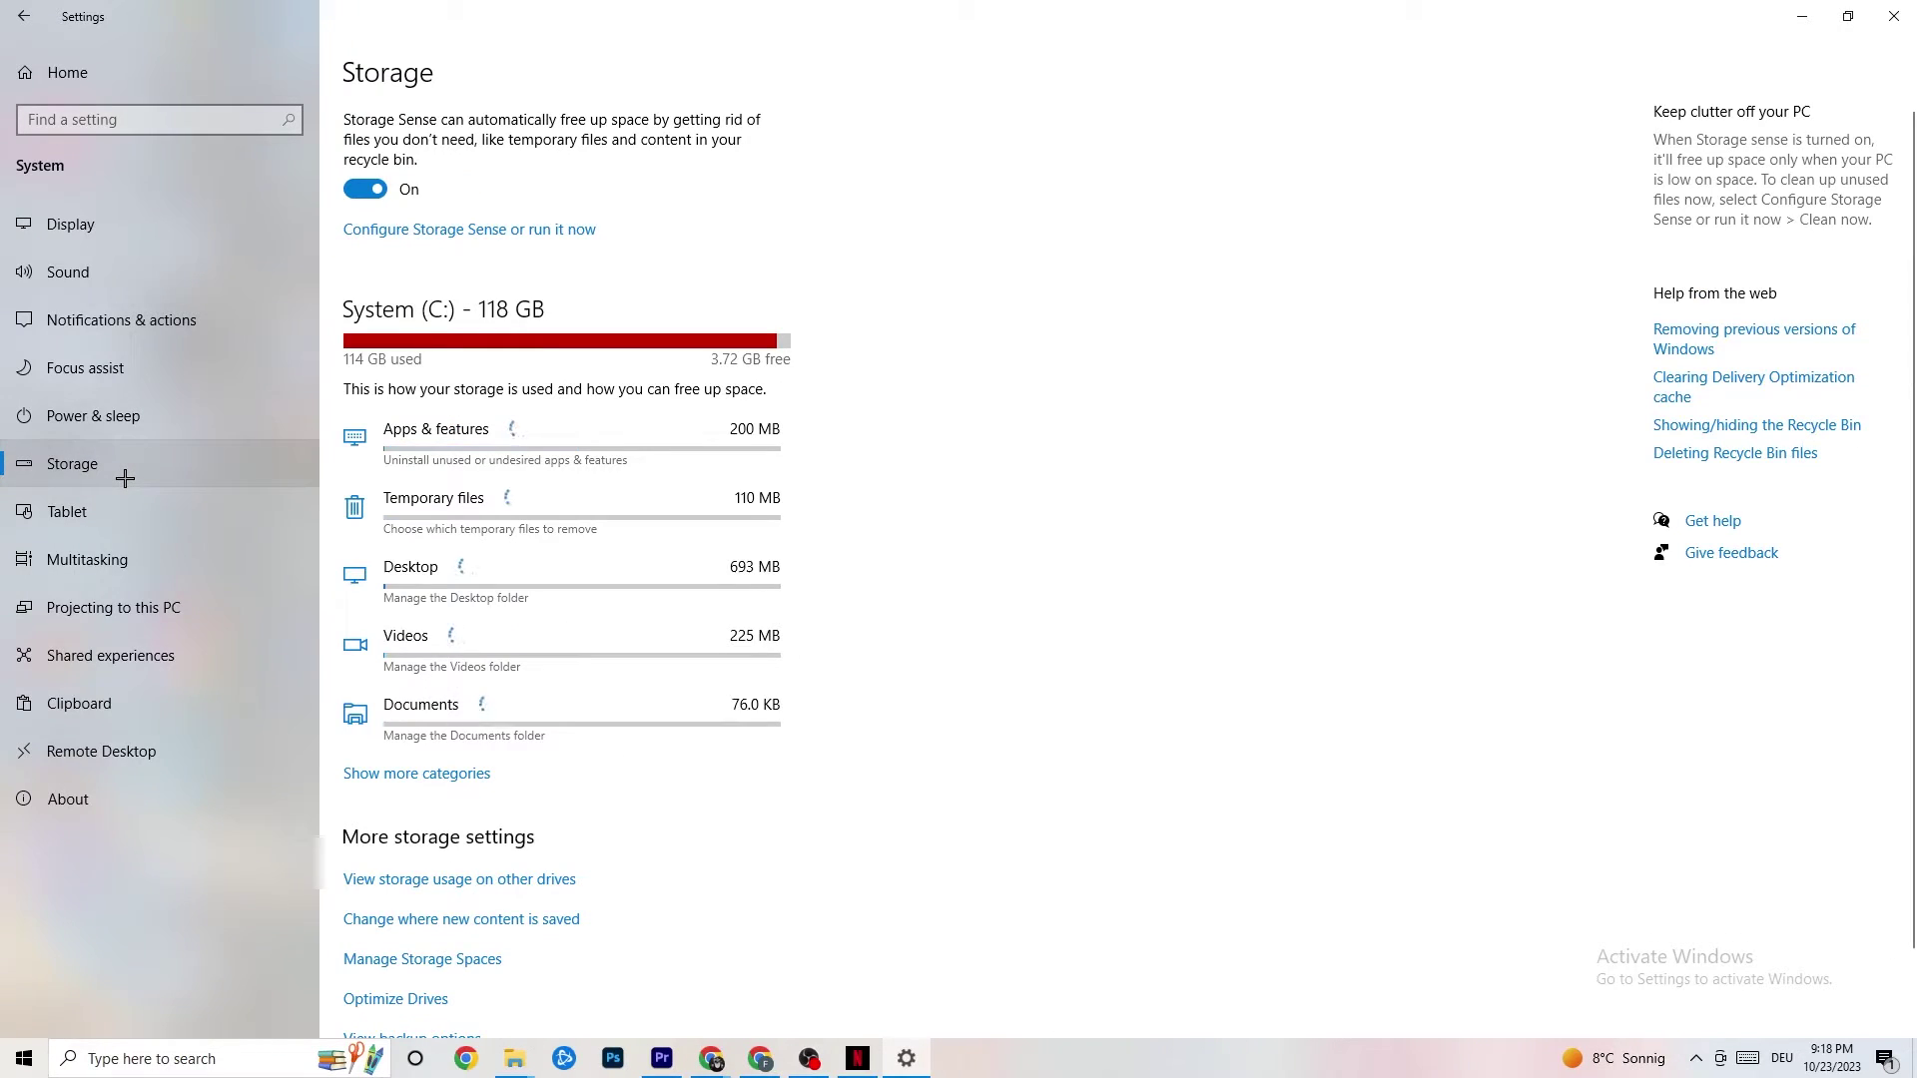
- Review Storage Sense, keeping recycle-bin cleanup at 14 days, then return to System Display
left_click(552, 232)
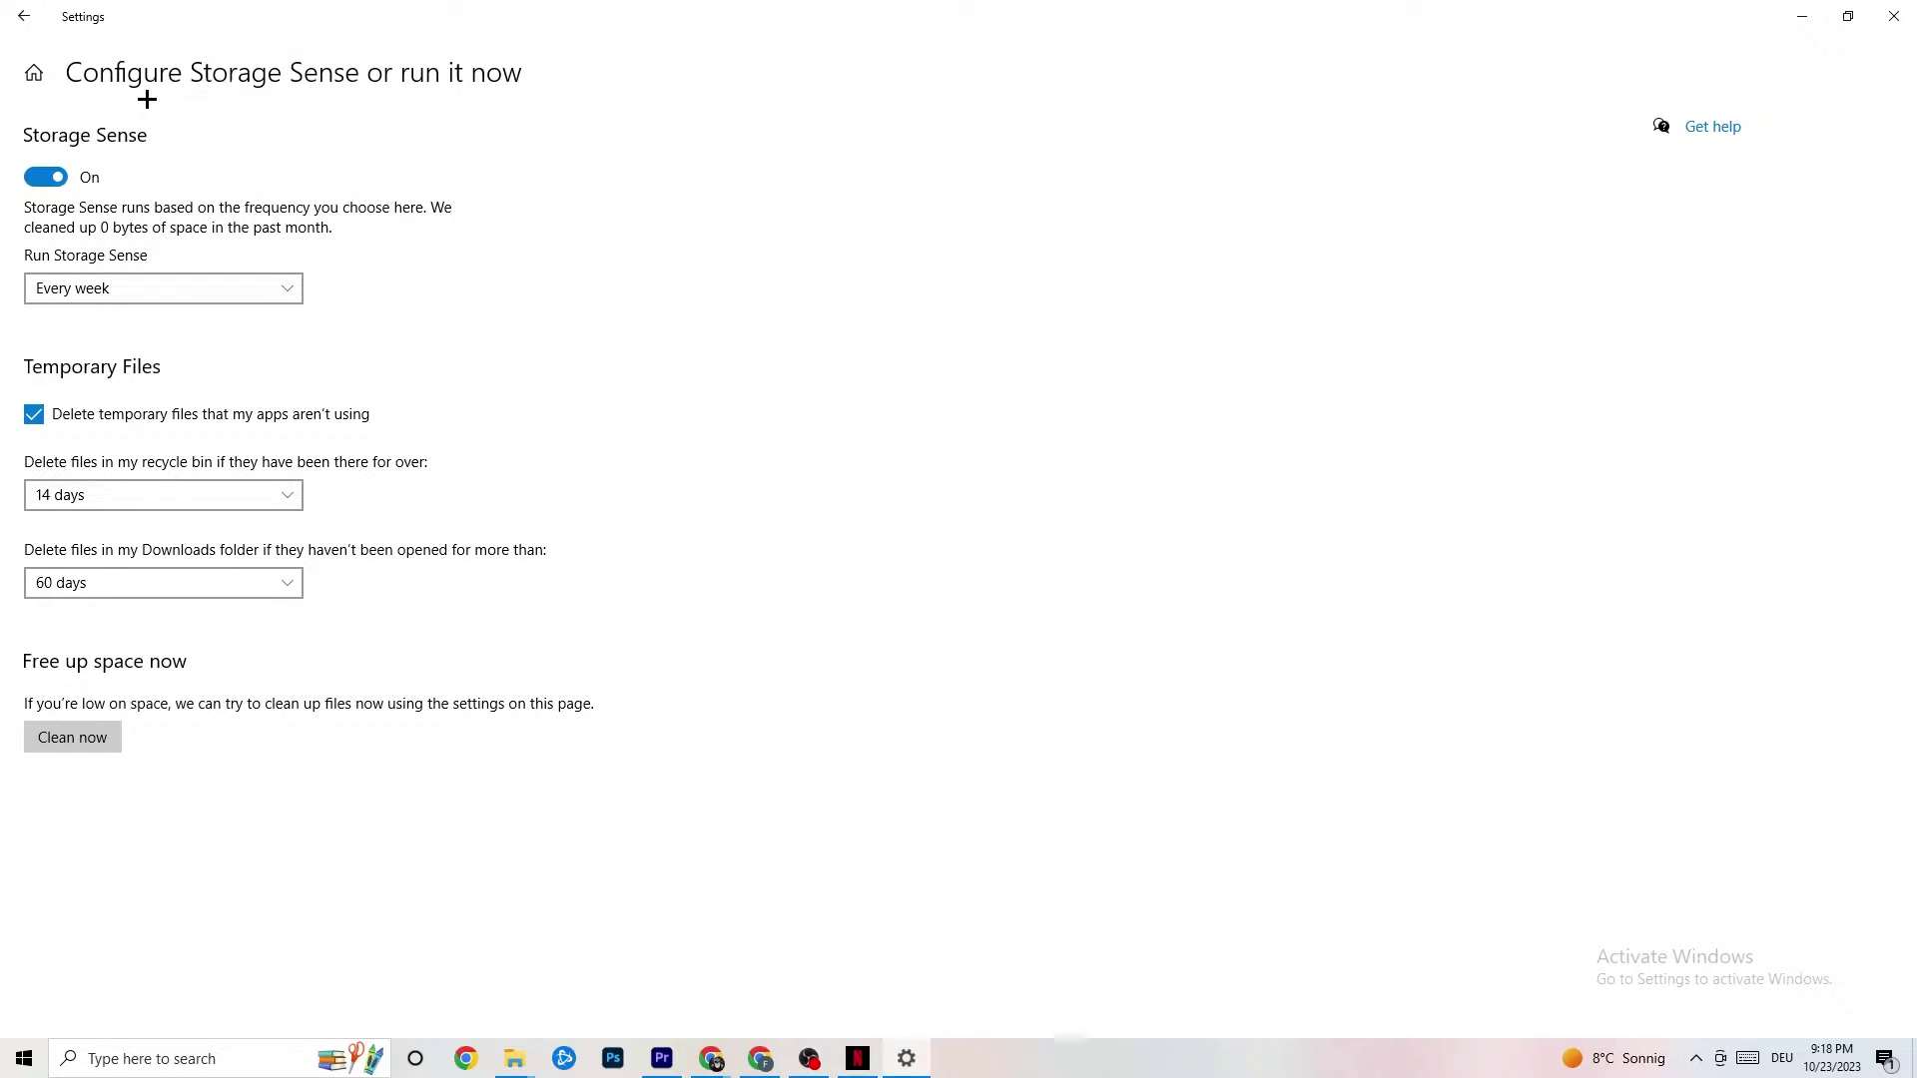
left_click(171, 496)
left_click(245, 367)
left_click(17, 8)
left_click(435, 384)
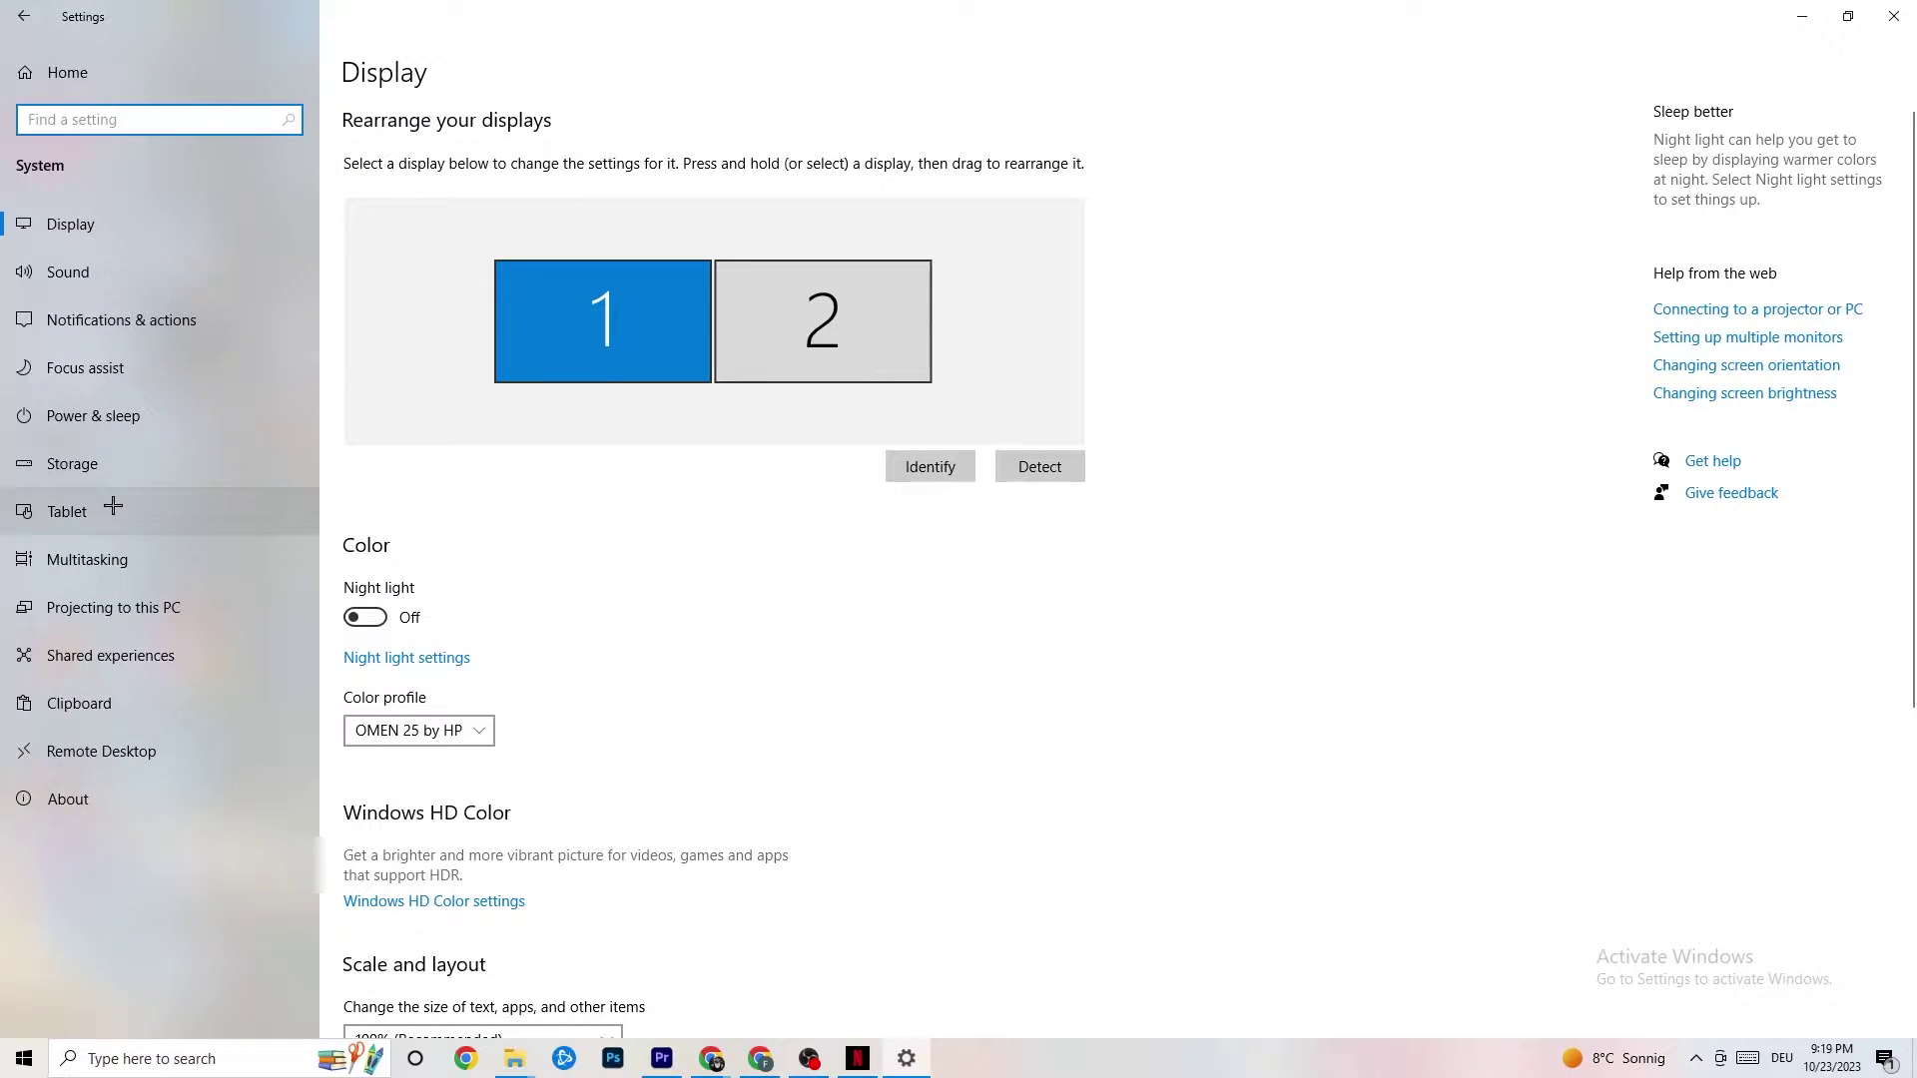
- Go to Power & sleep, review the power plans keeping Balanced, and close Power Options
left_click(66, 409)
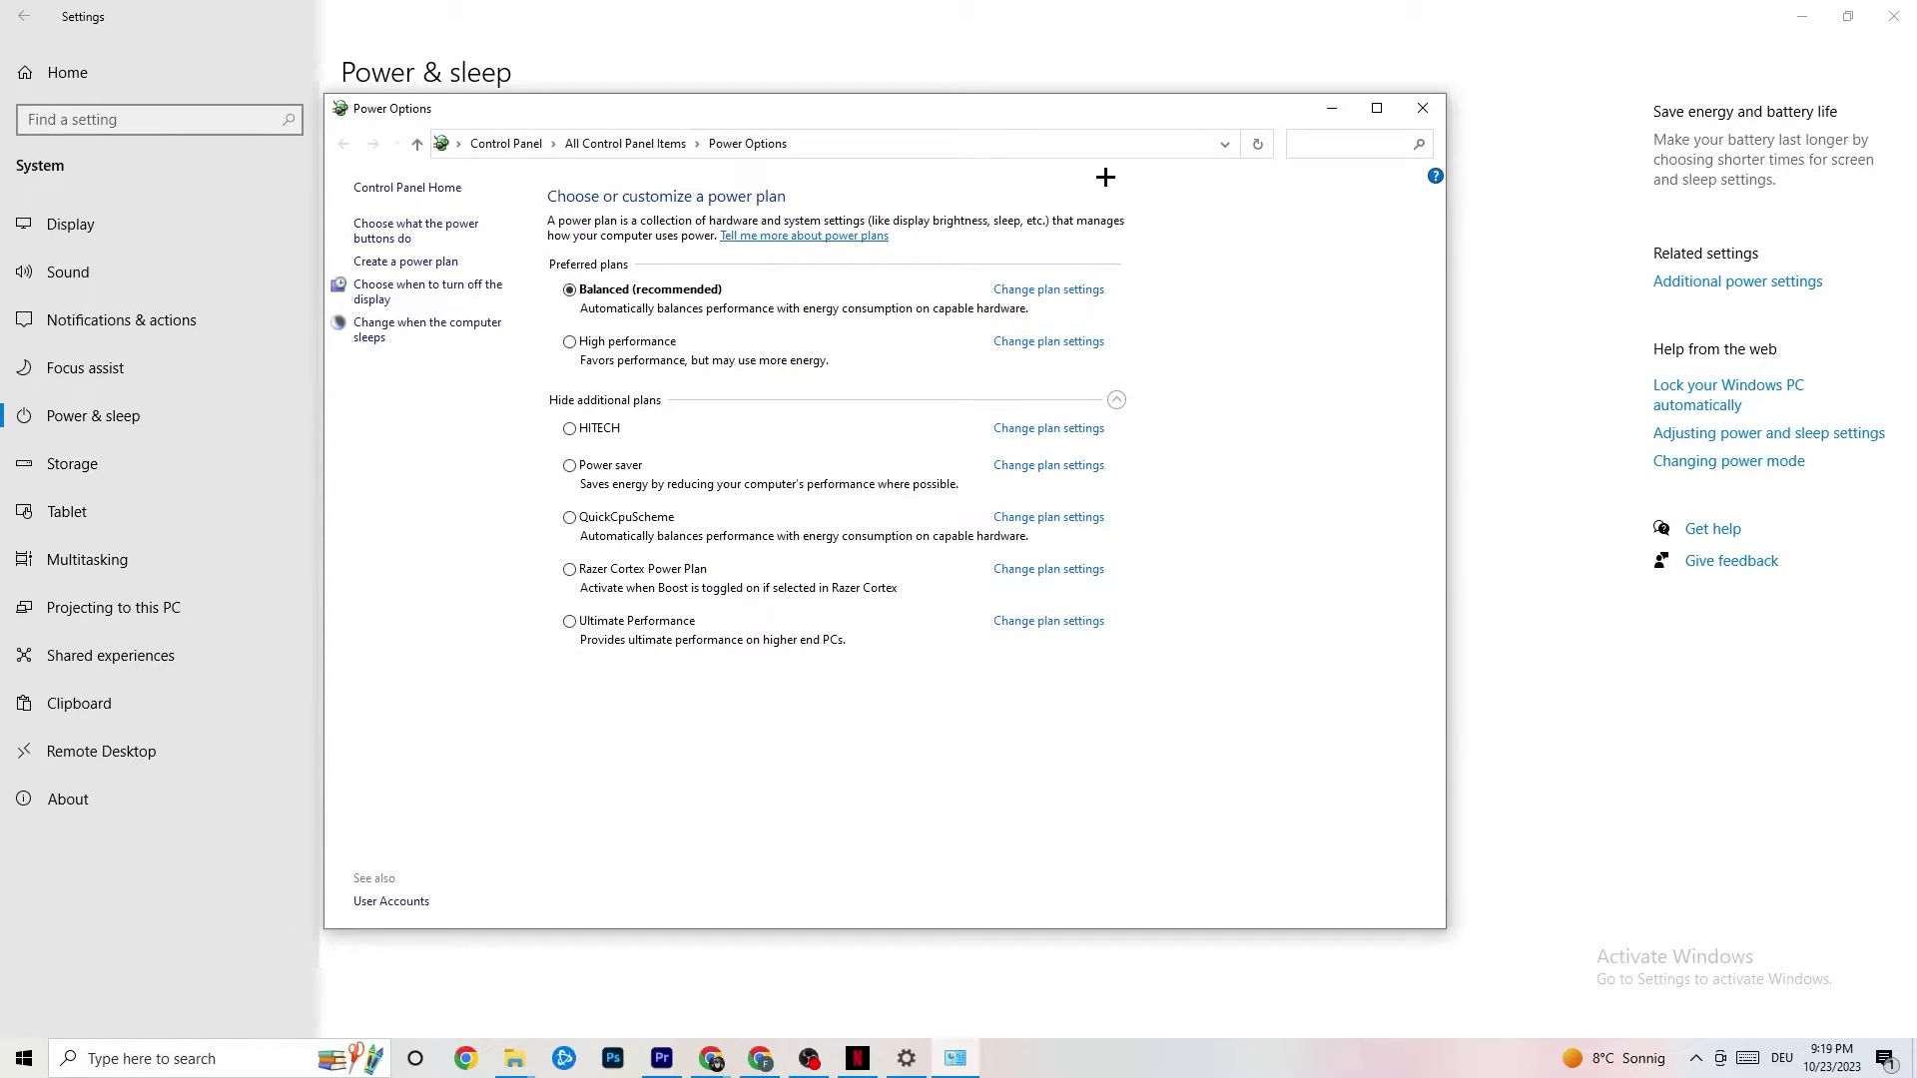
left_click(1425, 110)
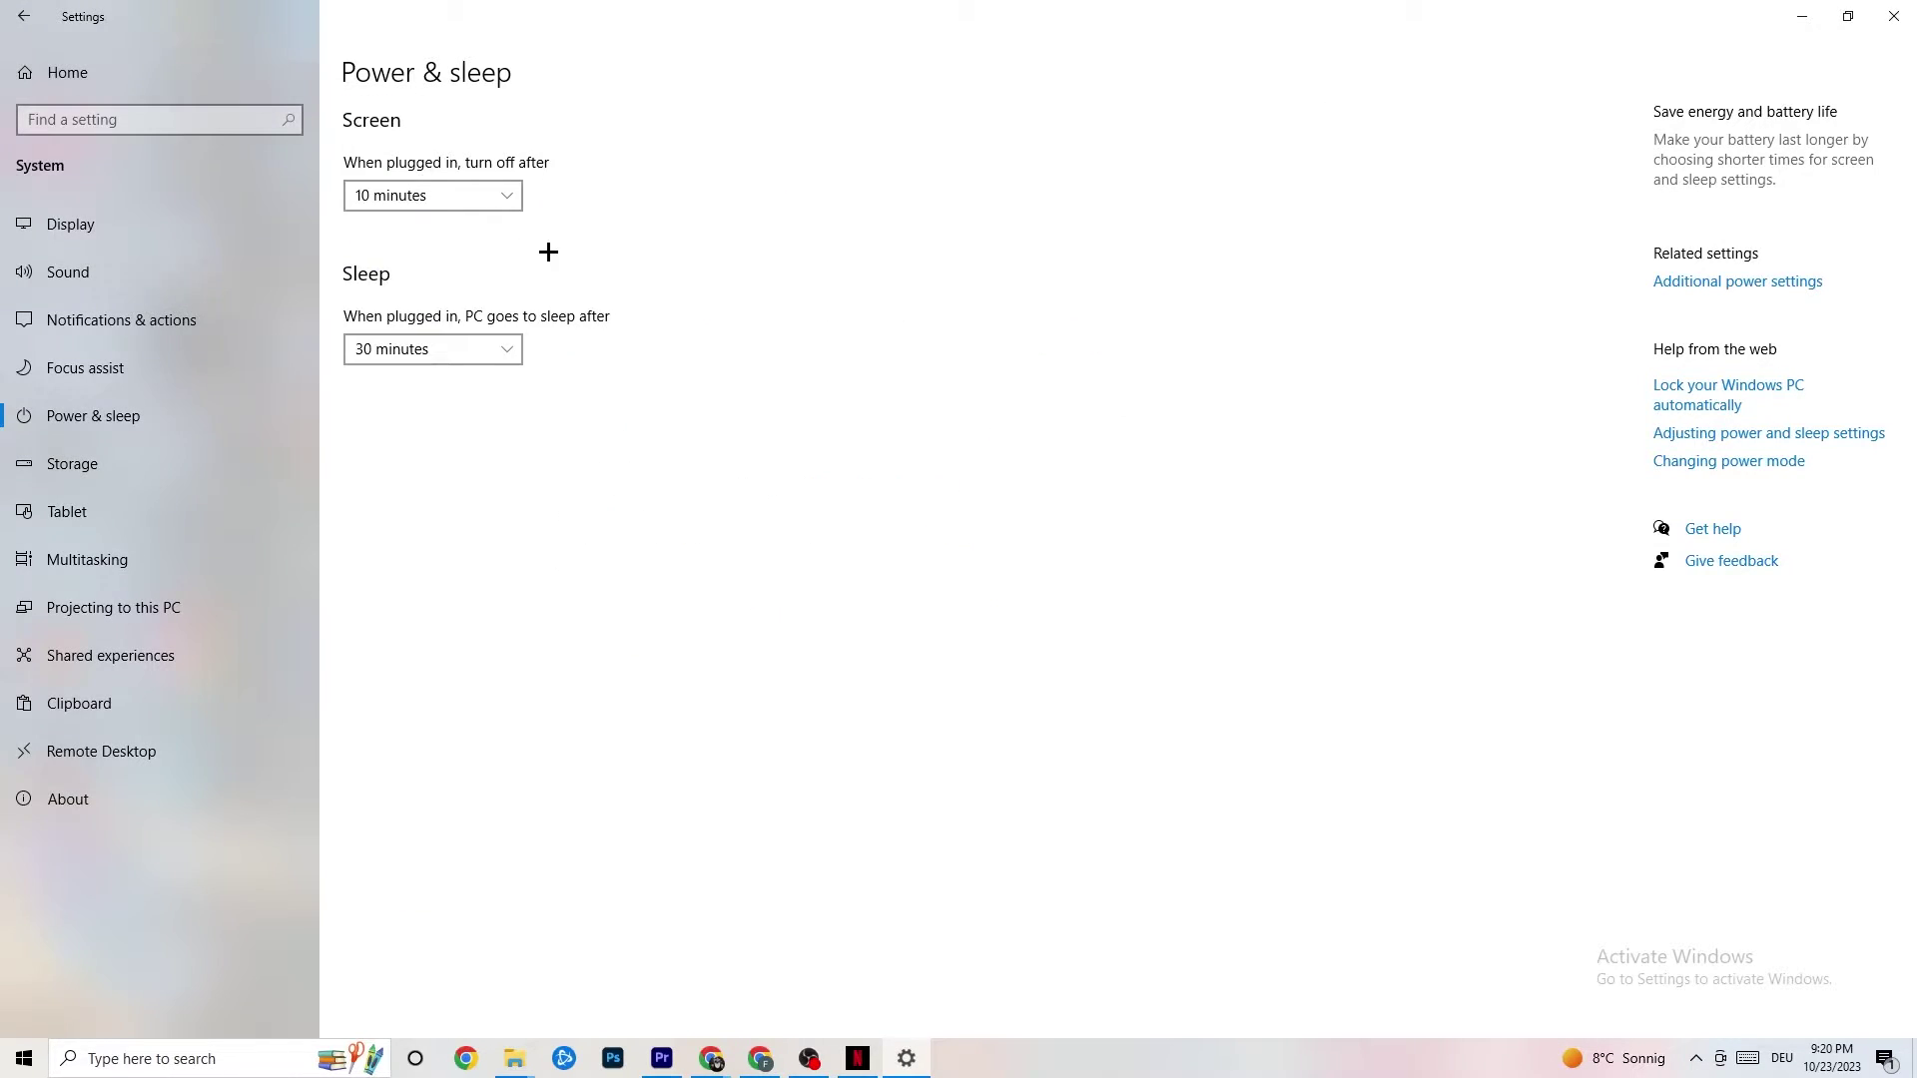
- Go from Settings home to Gaming and confirm the Xbox Game Bar switch stays off
left_click(33, 14)
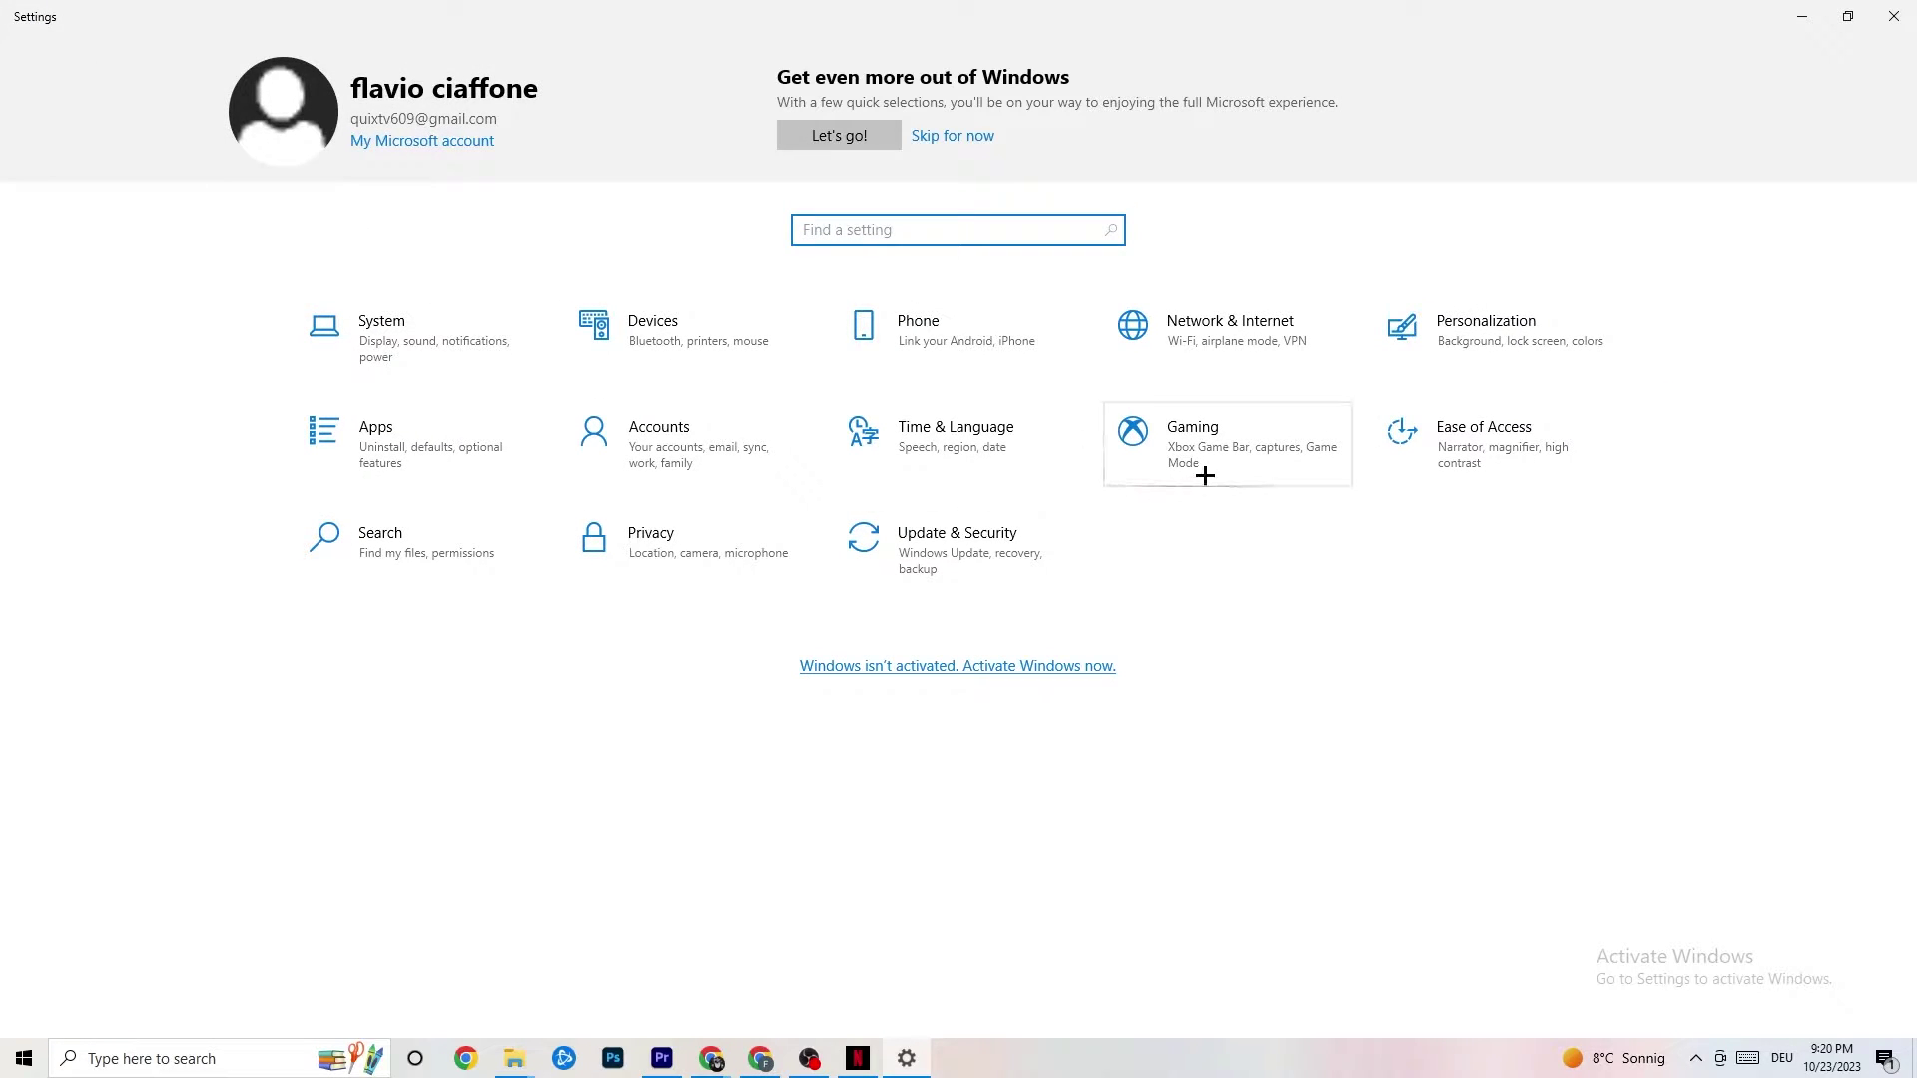
left_click(1217, 469)
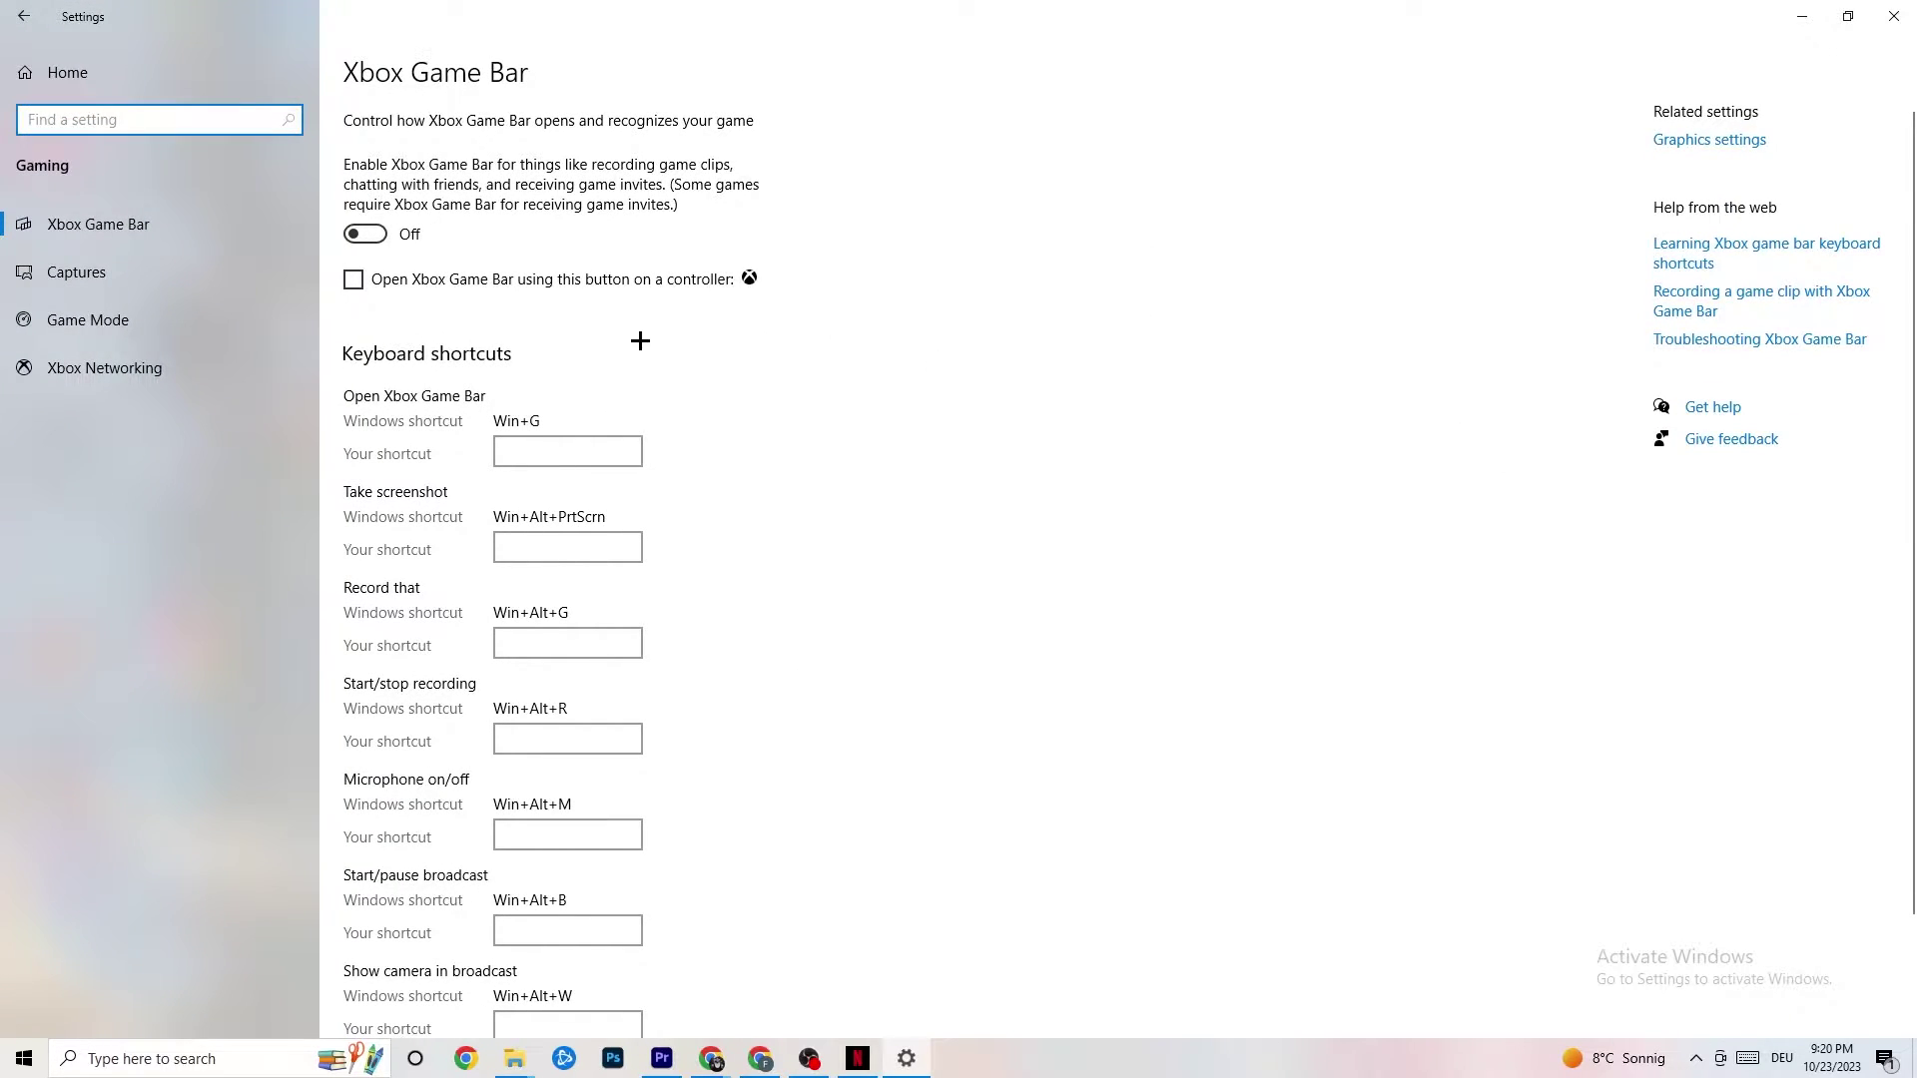
scroll(685, 479, "down", 3)
scroll(727, 573, "up", 2)
scroll(727, 573, "up", 1)
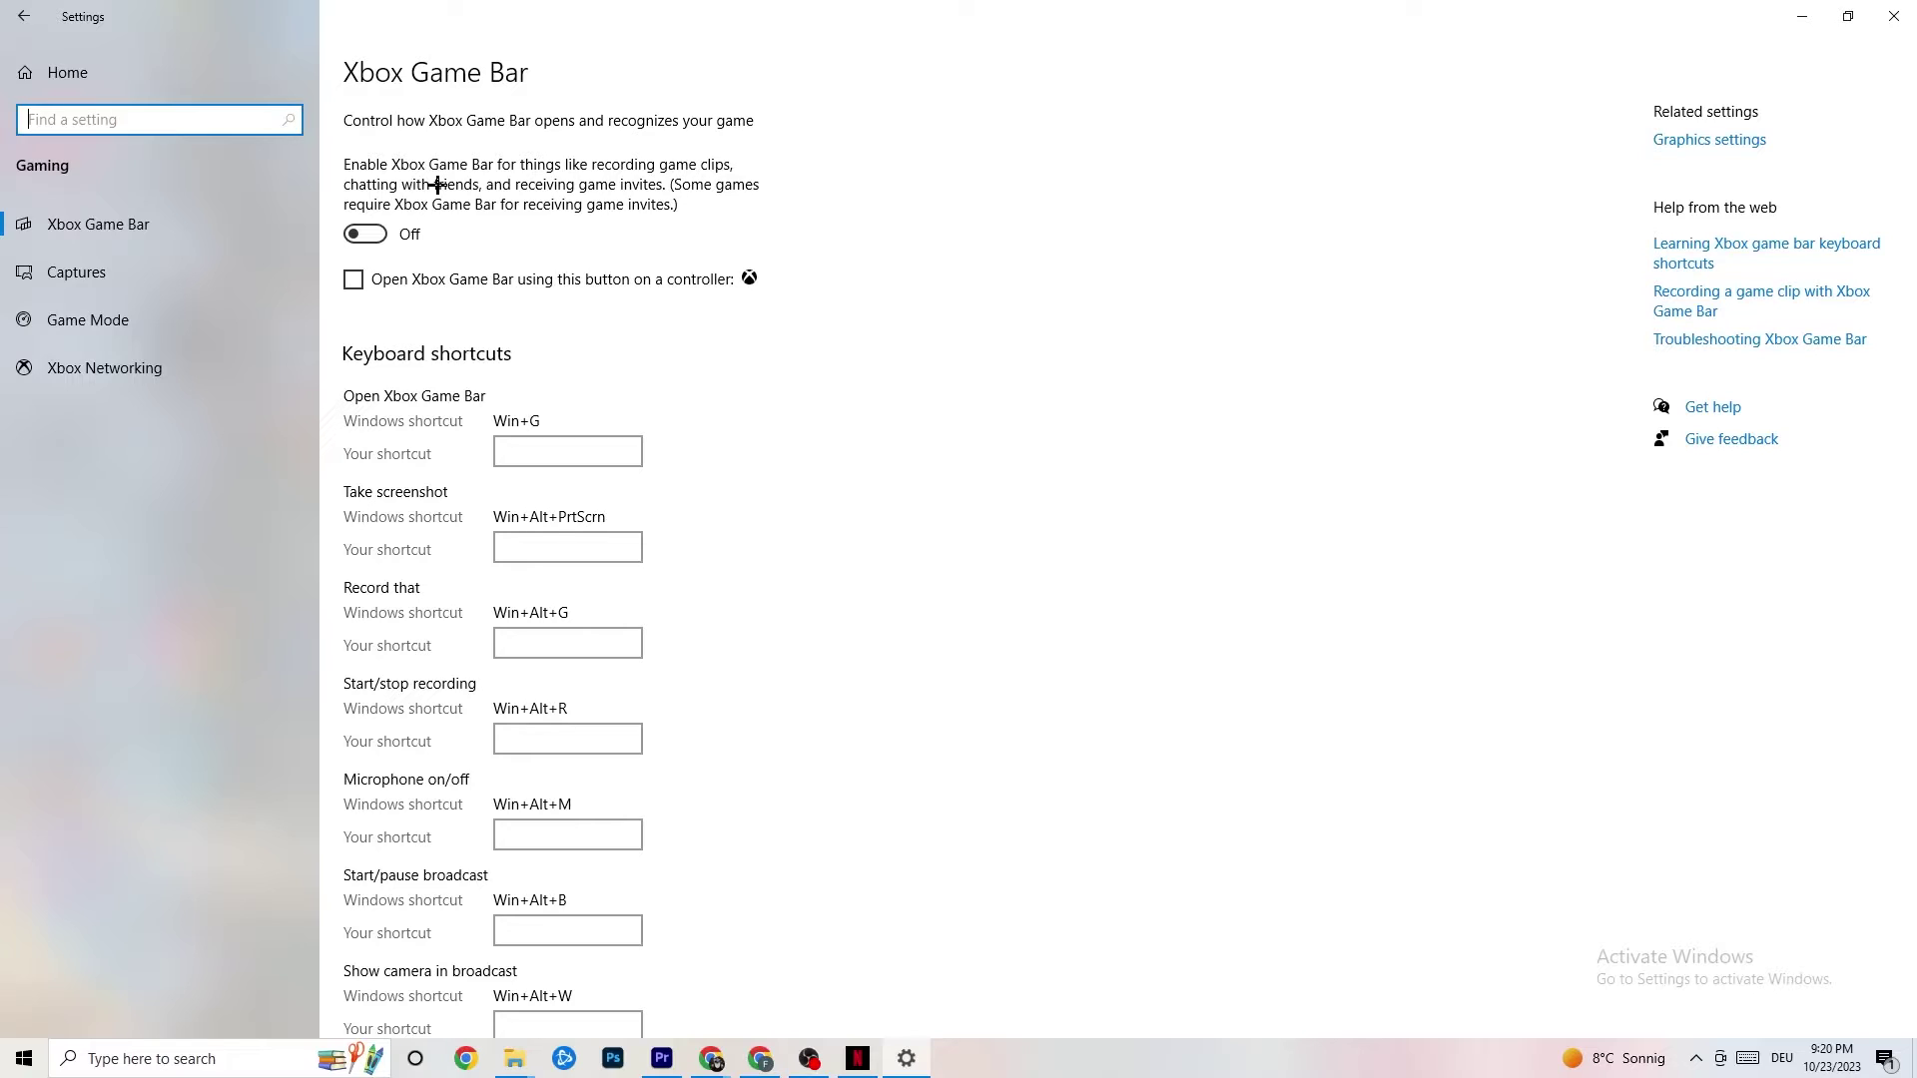
left_click(414, 236)
left_click(430, 241)
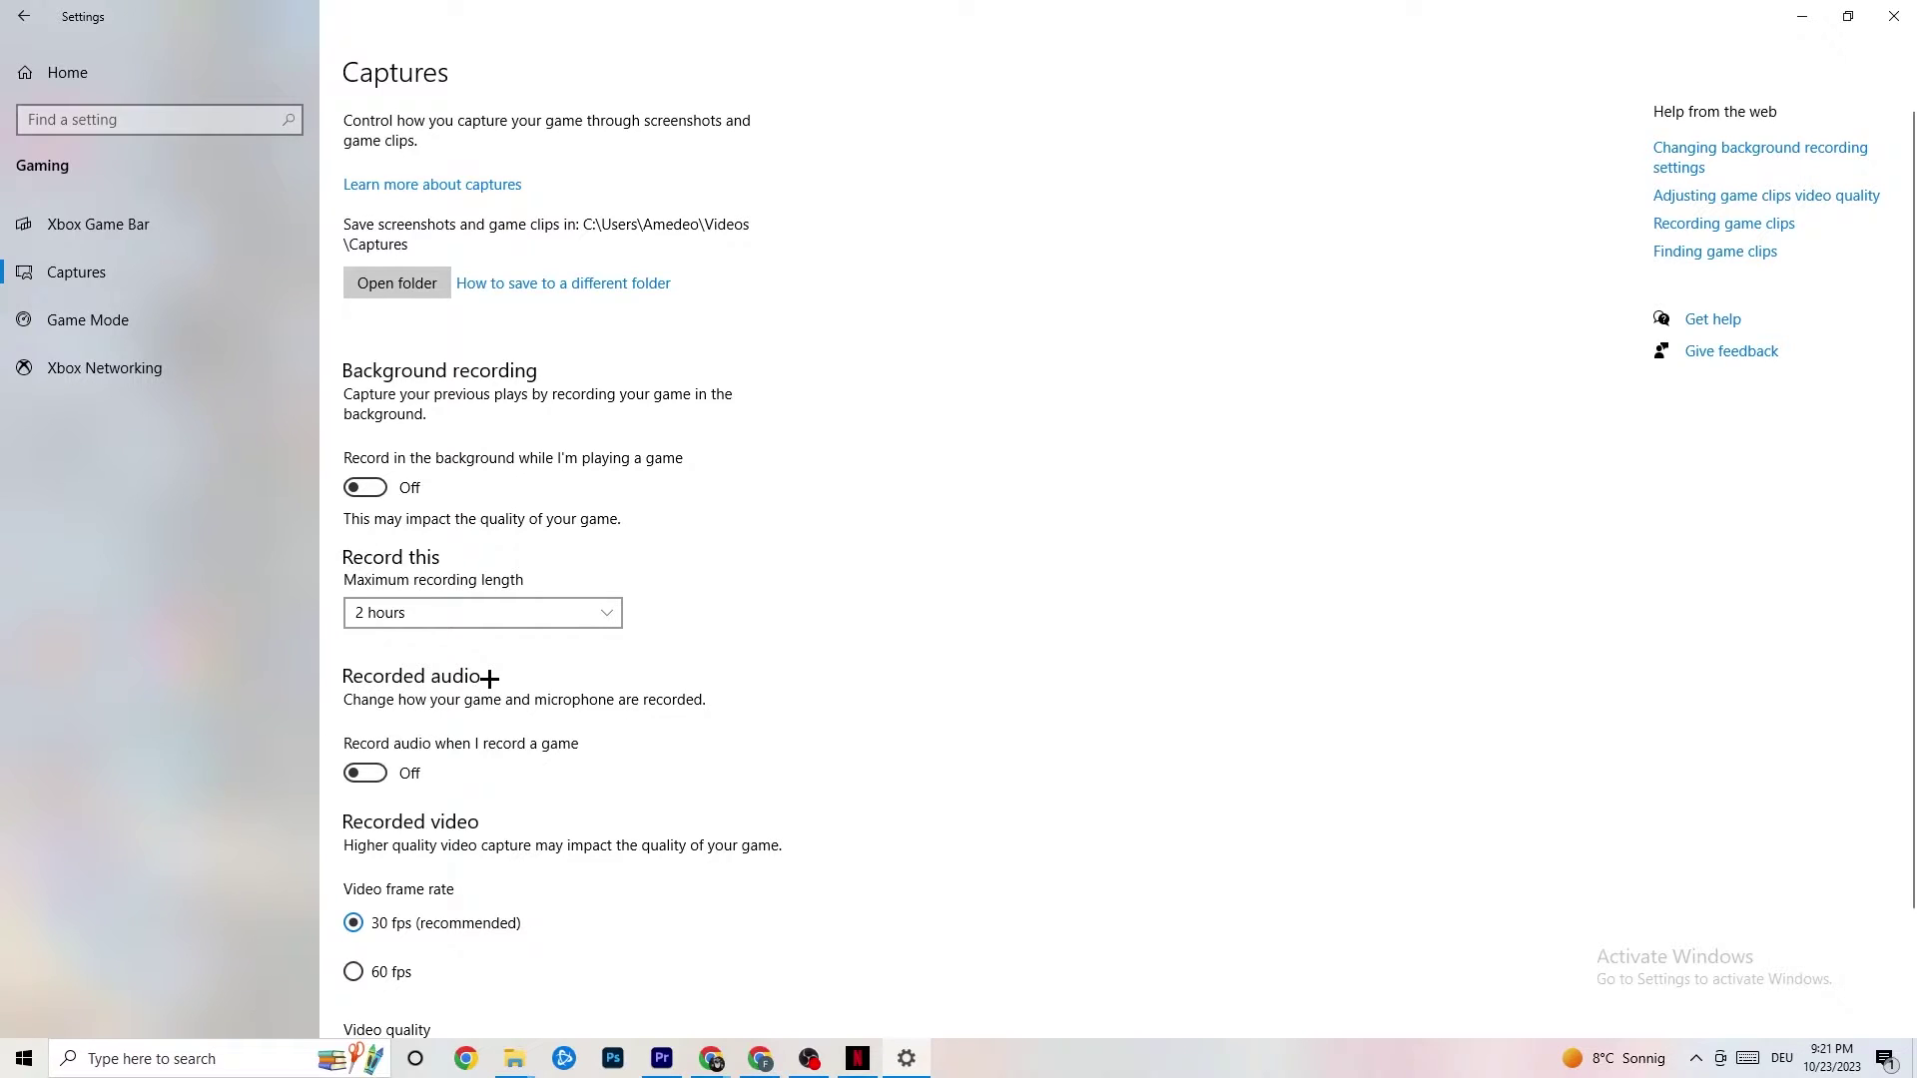
- Check background and audio recording are off on Captures, then open Game Mode
scroll(509, 699, "down", 3)
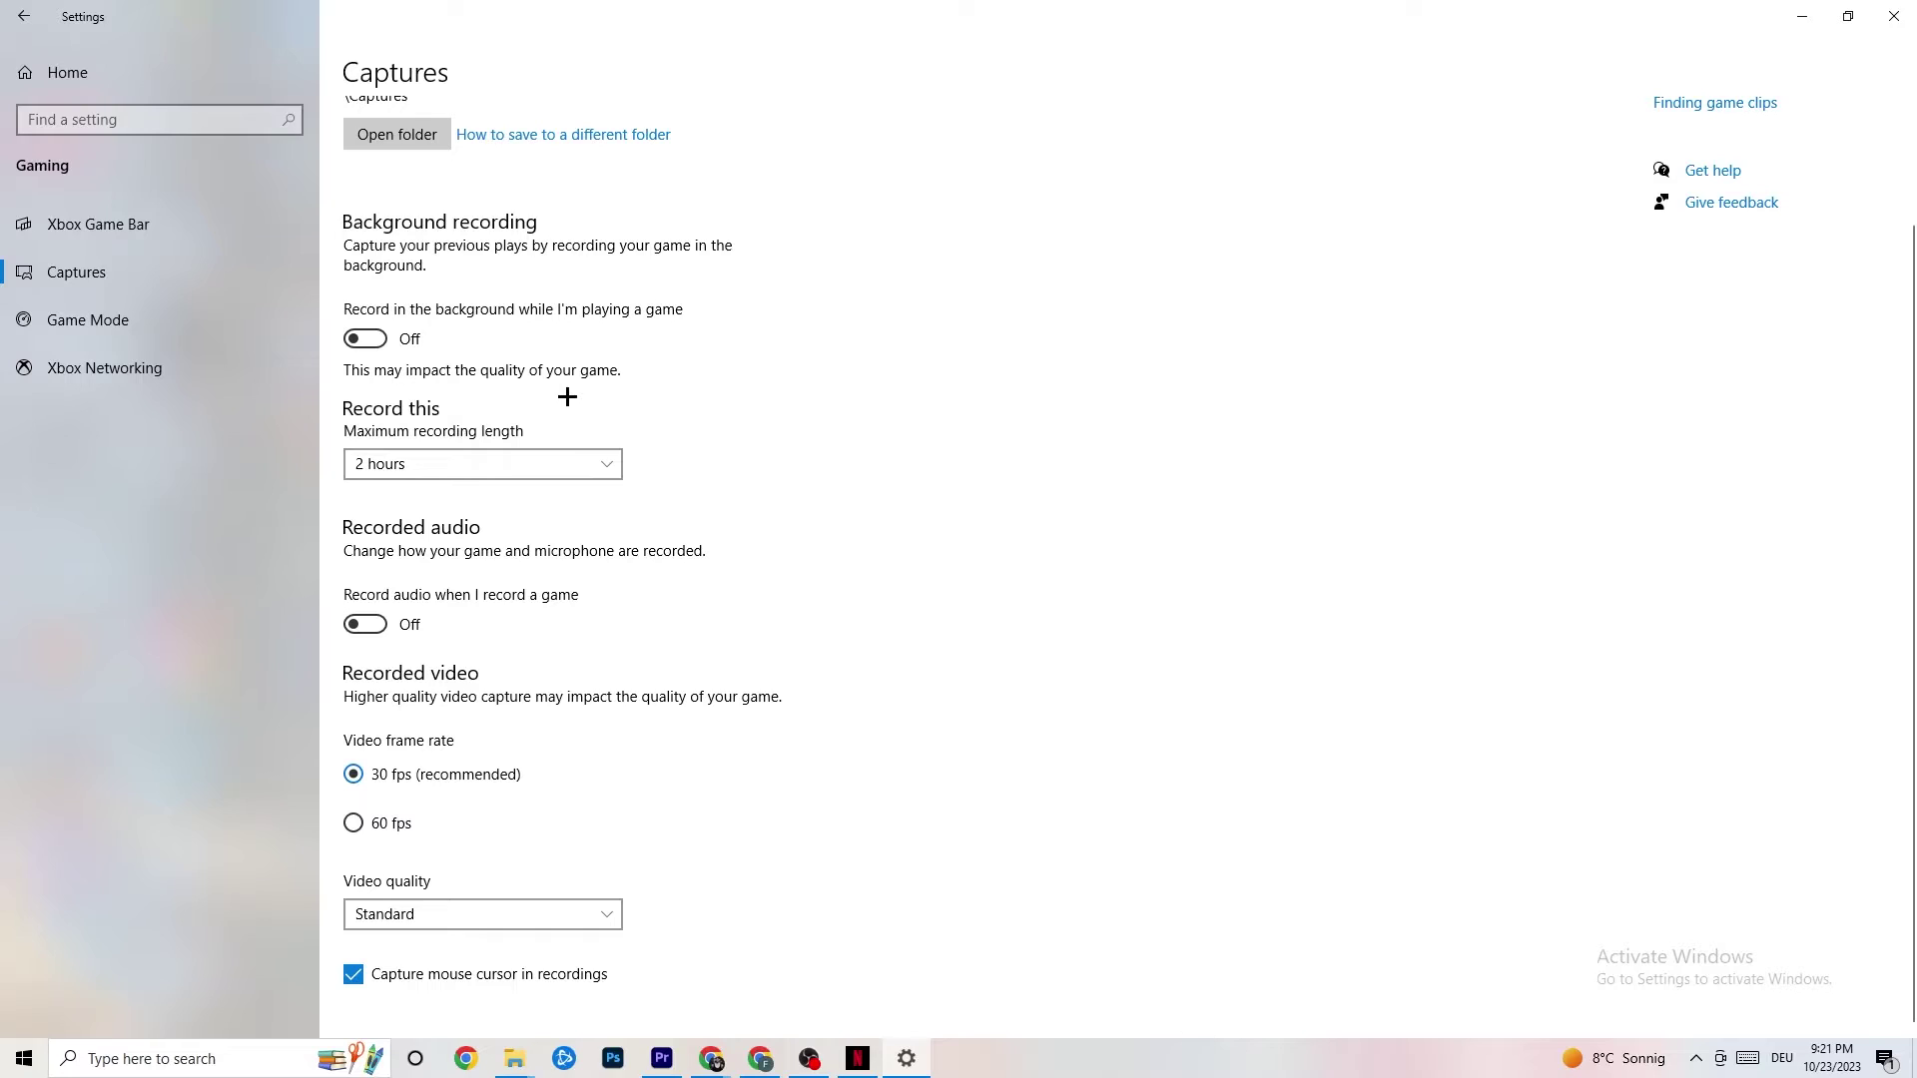
left_click(140, 324)
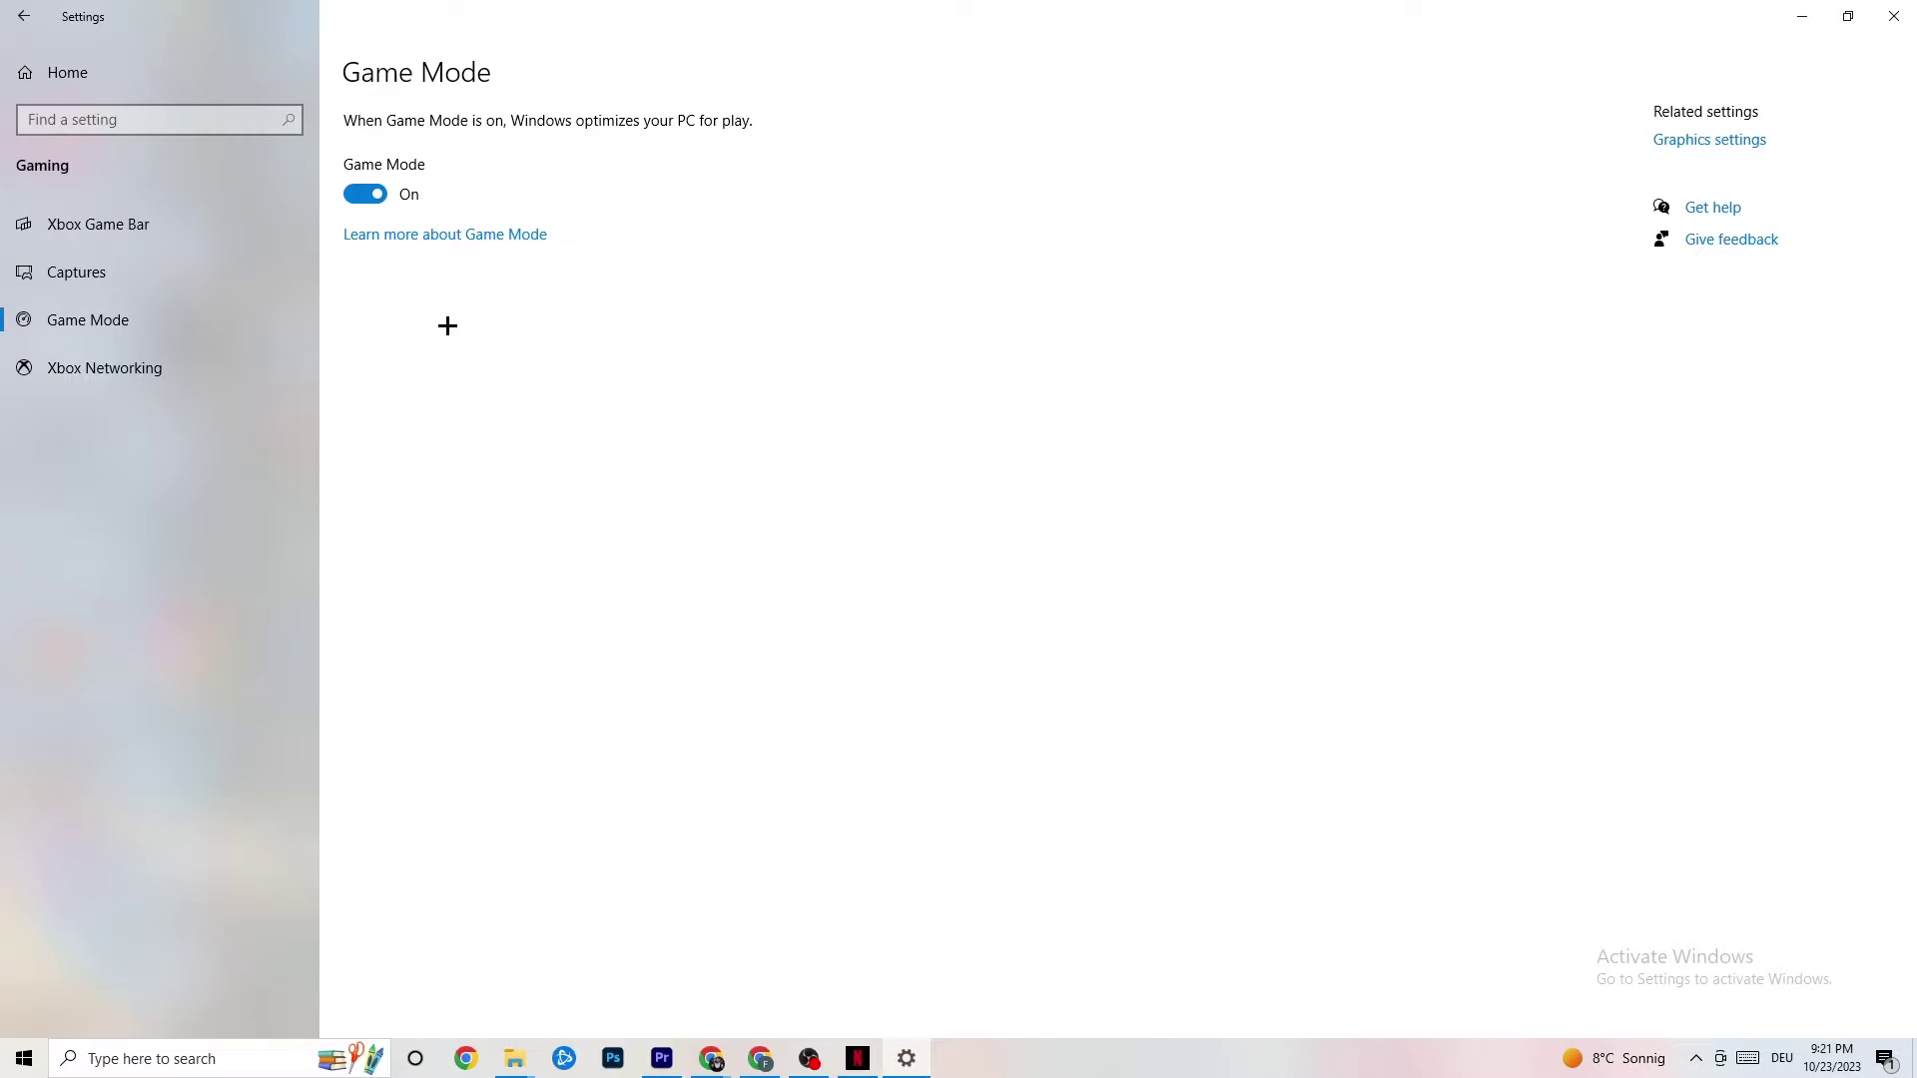
- Go to Update & Security, confirm Windows is up to date, then open Troubleshoot
left_click(30, 16)
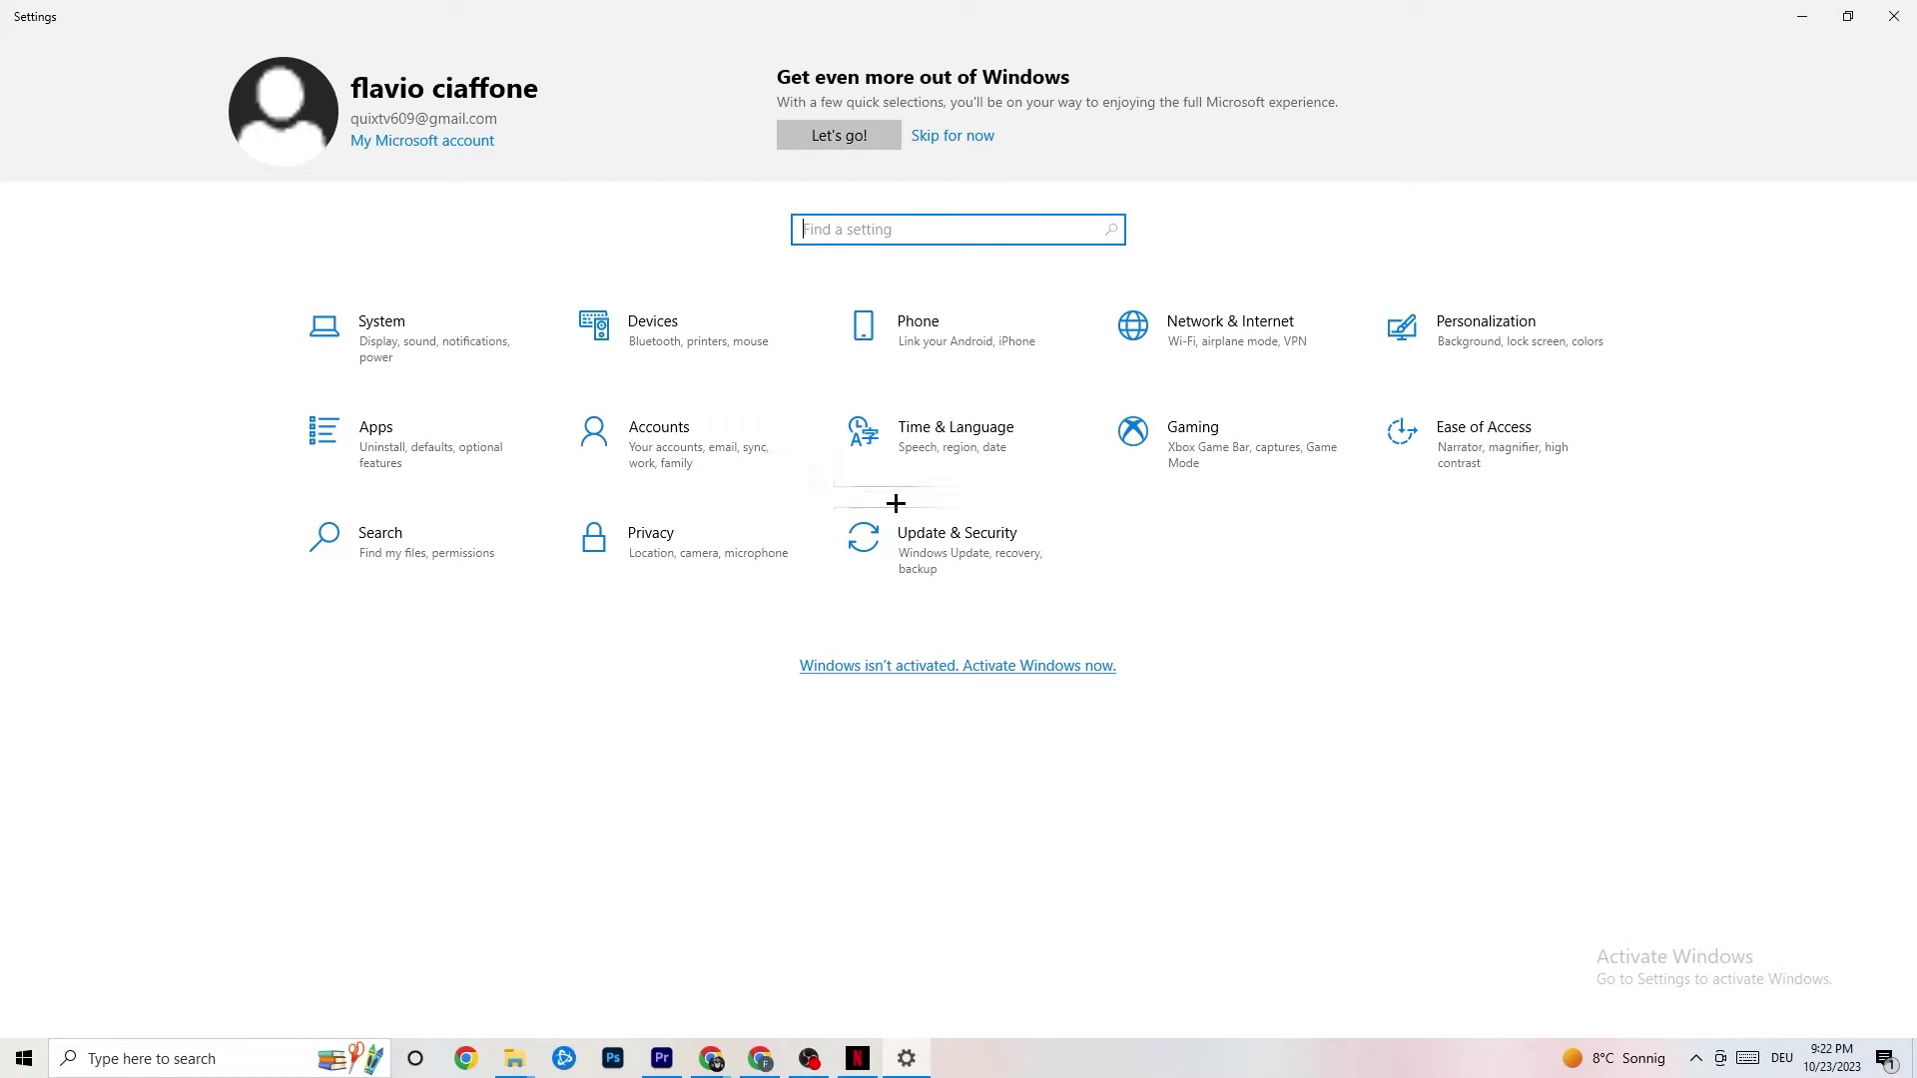
left_click(993, 562)
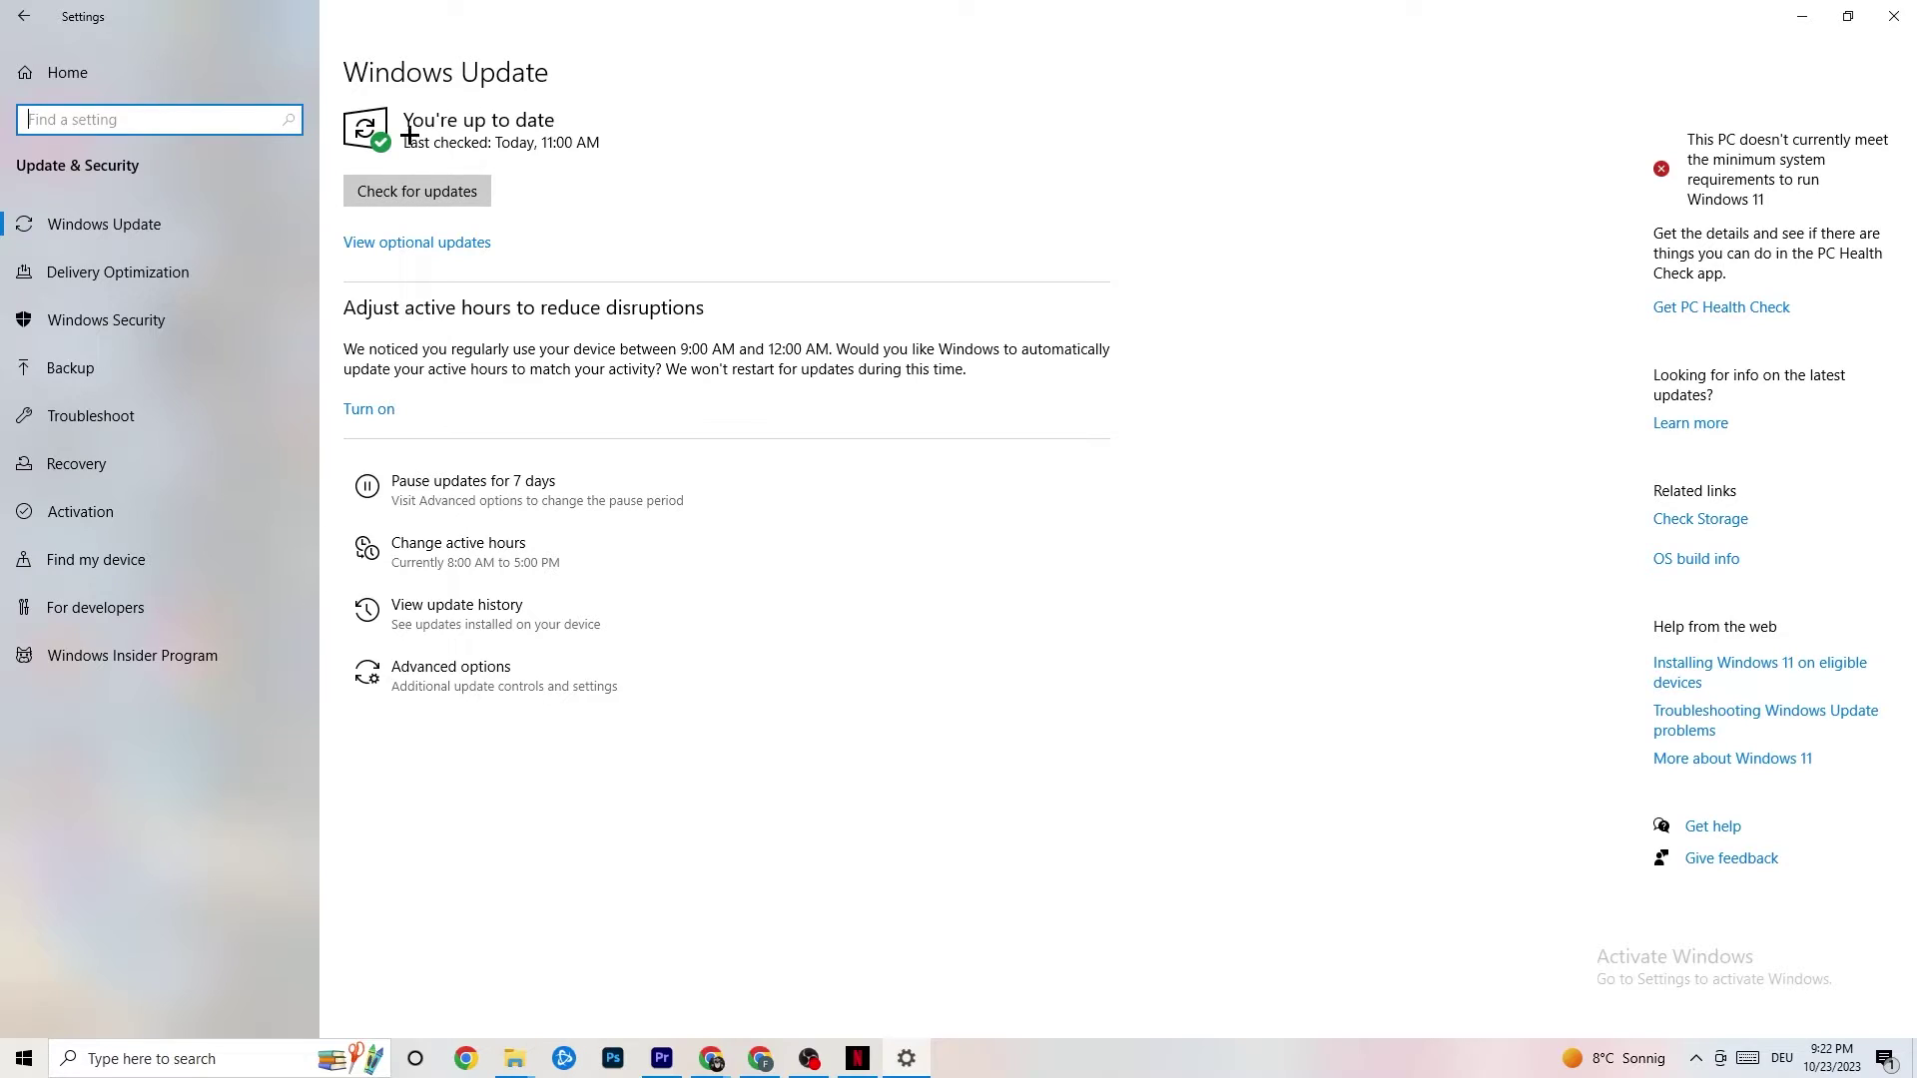
left_click(603, 163)
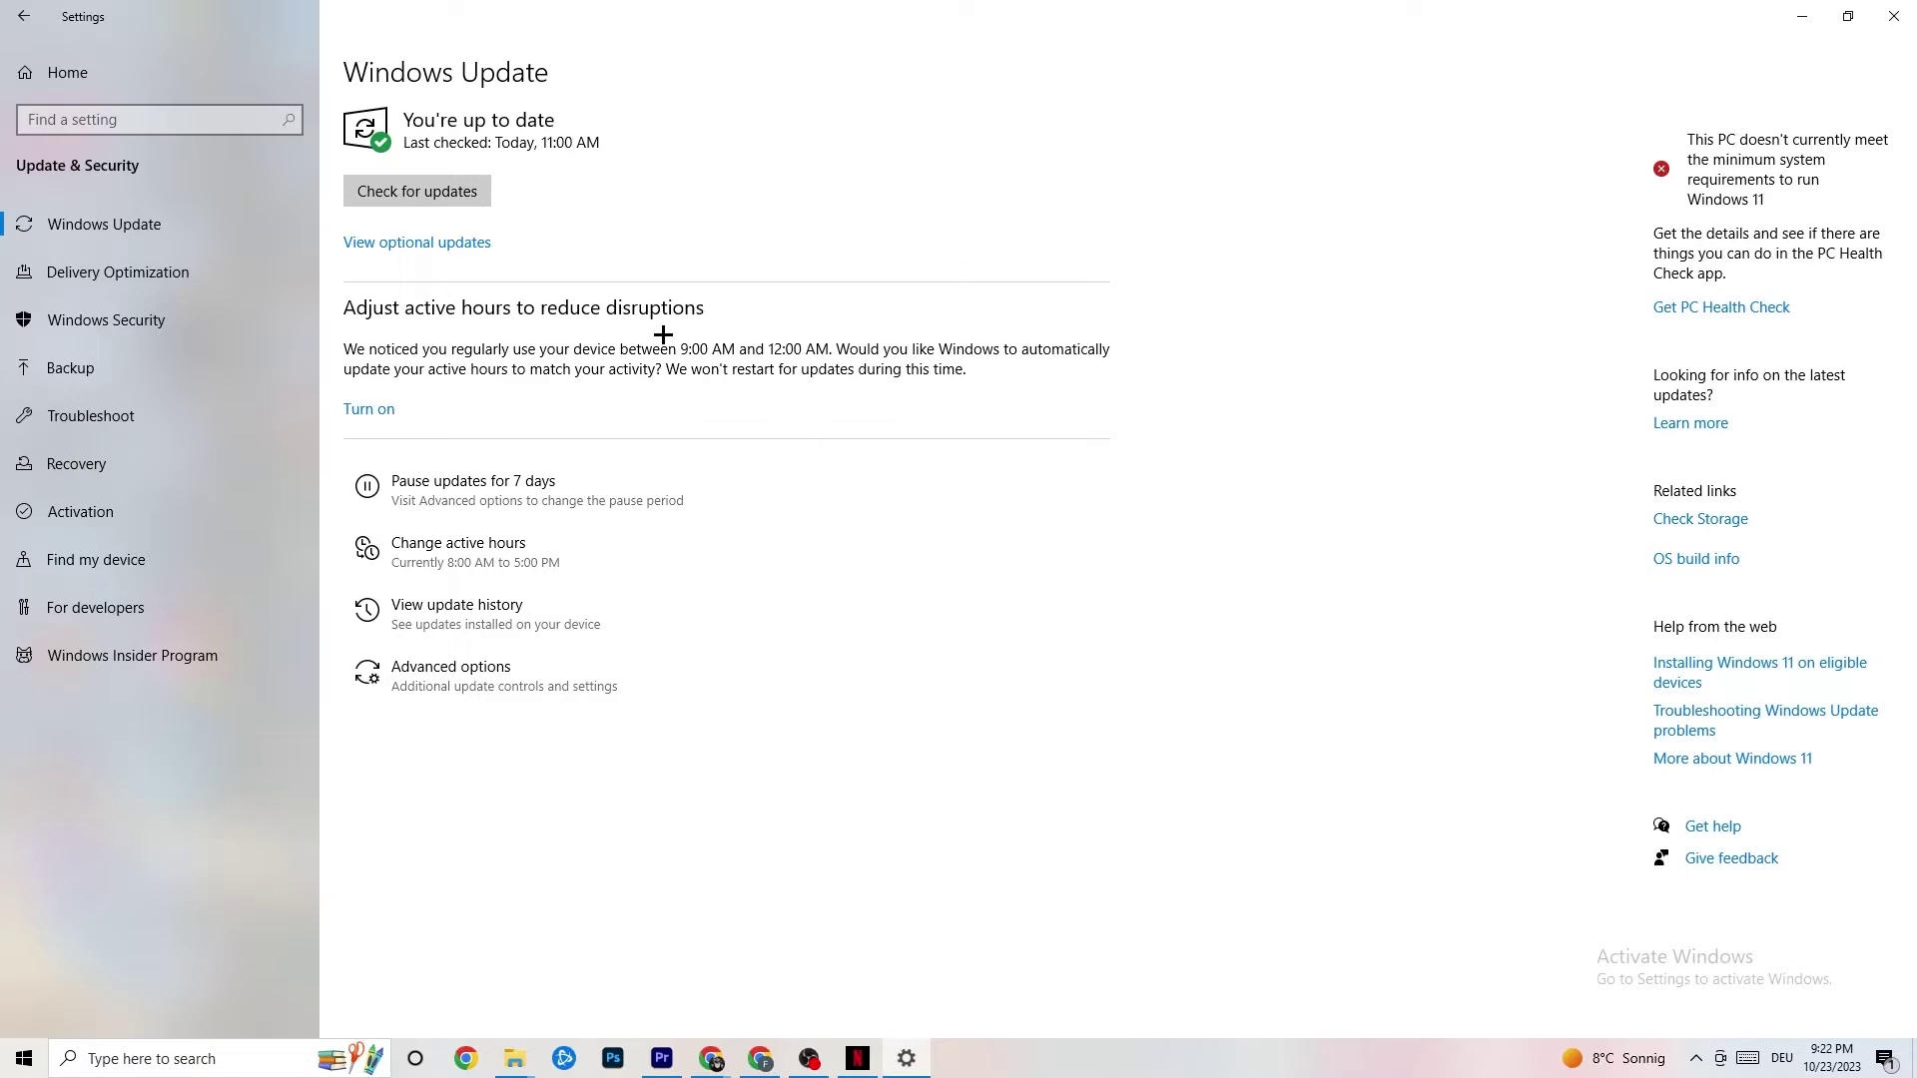
left_click(155, 421)
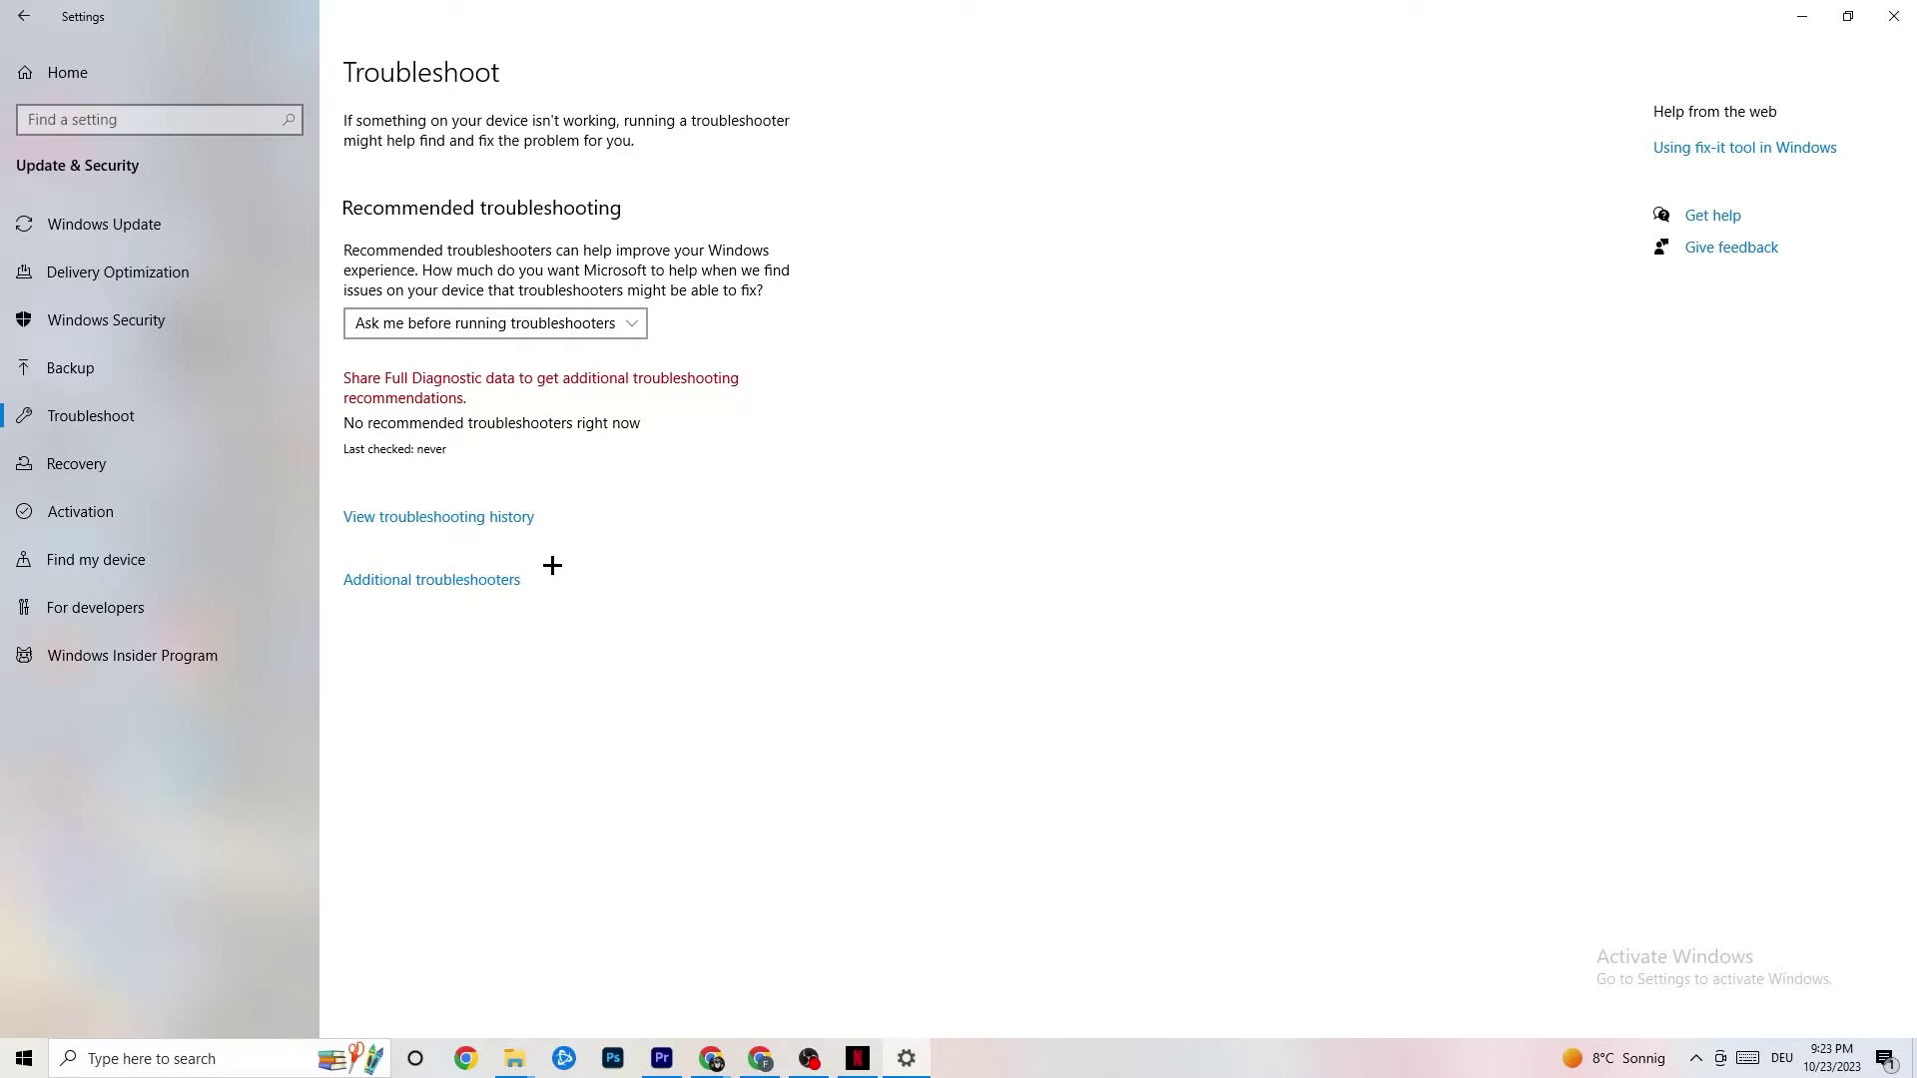
- Close the Settings window
left_click(1892, 14)
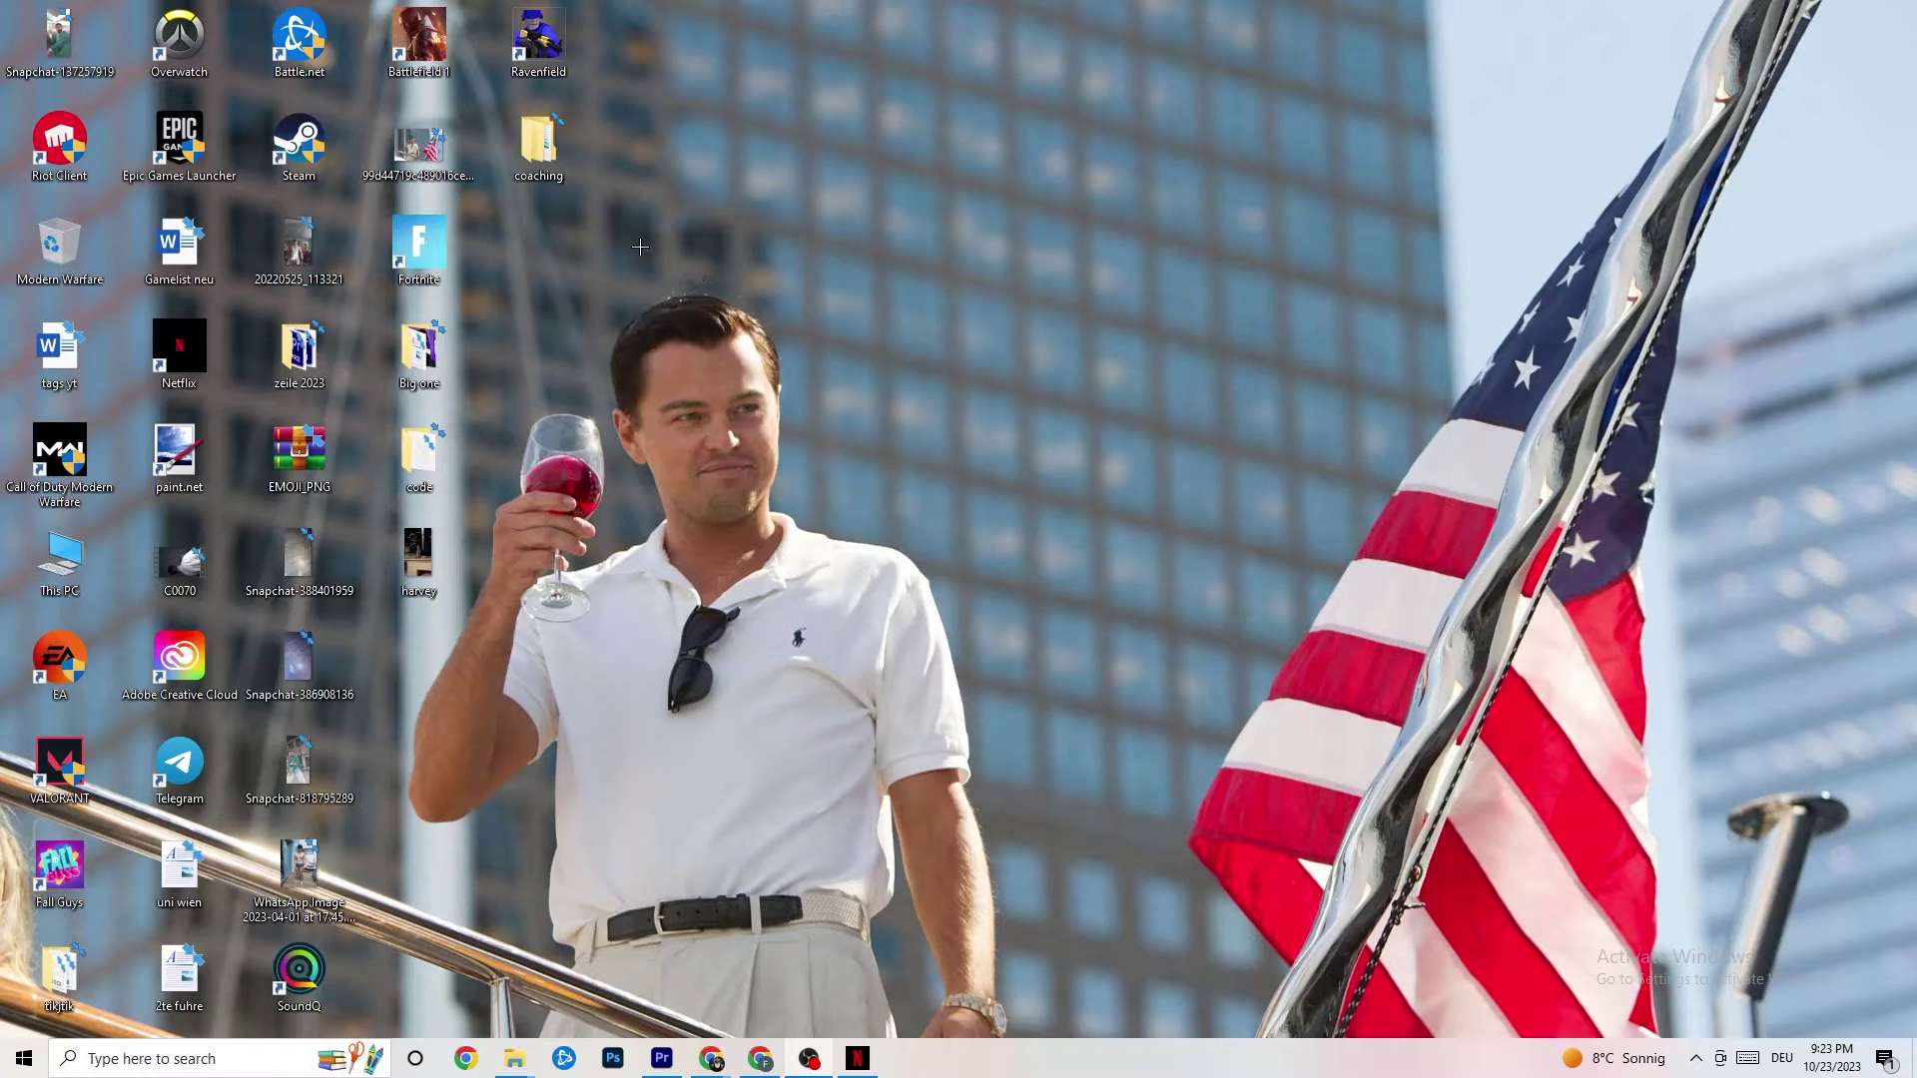
- Drag the Steam shortcut to the desktop centre, then nudge it slightly left
left_click_drag(305, 150, 1028, 358)
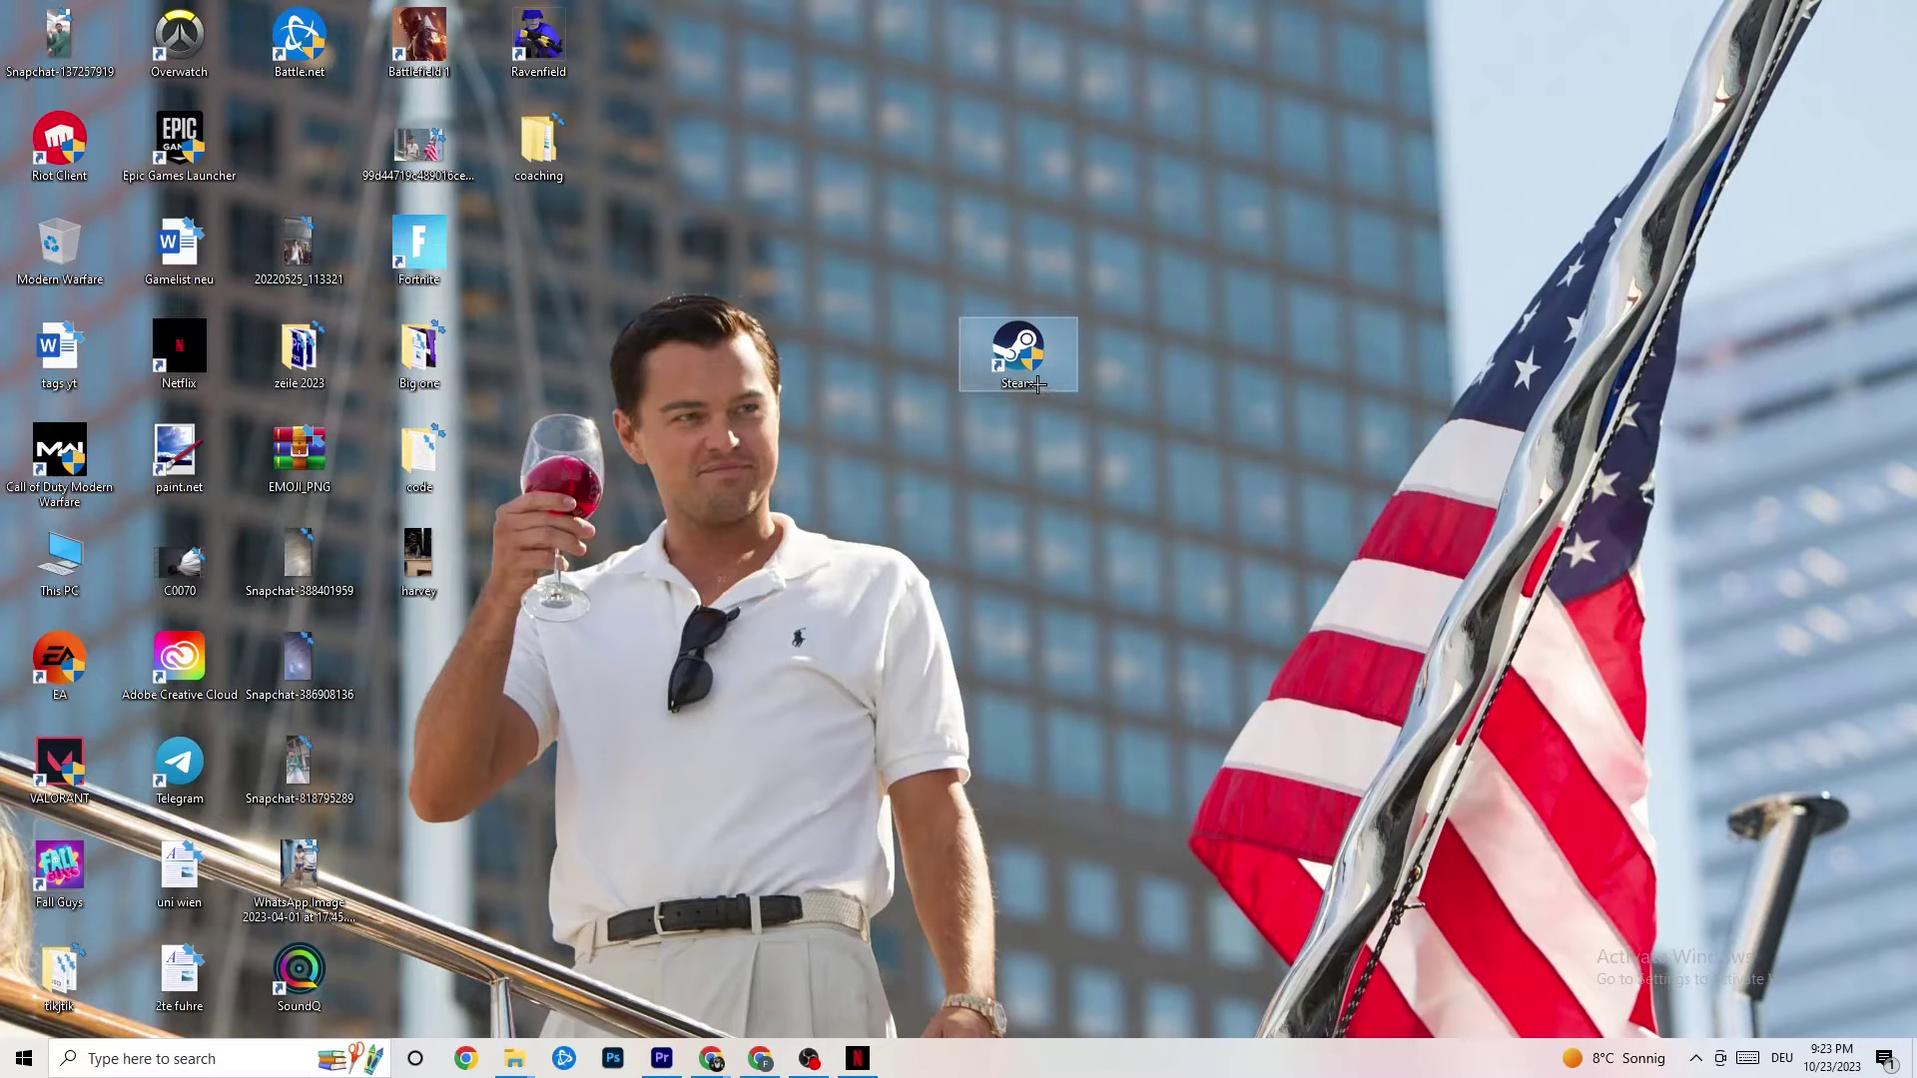
right_click(1017, 363)
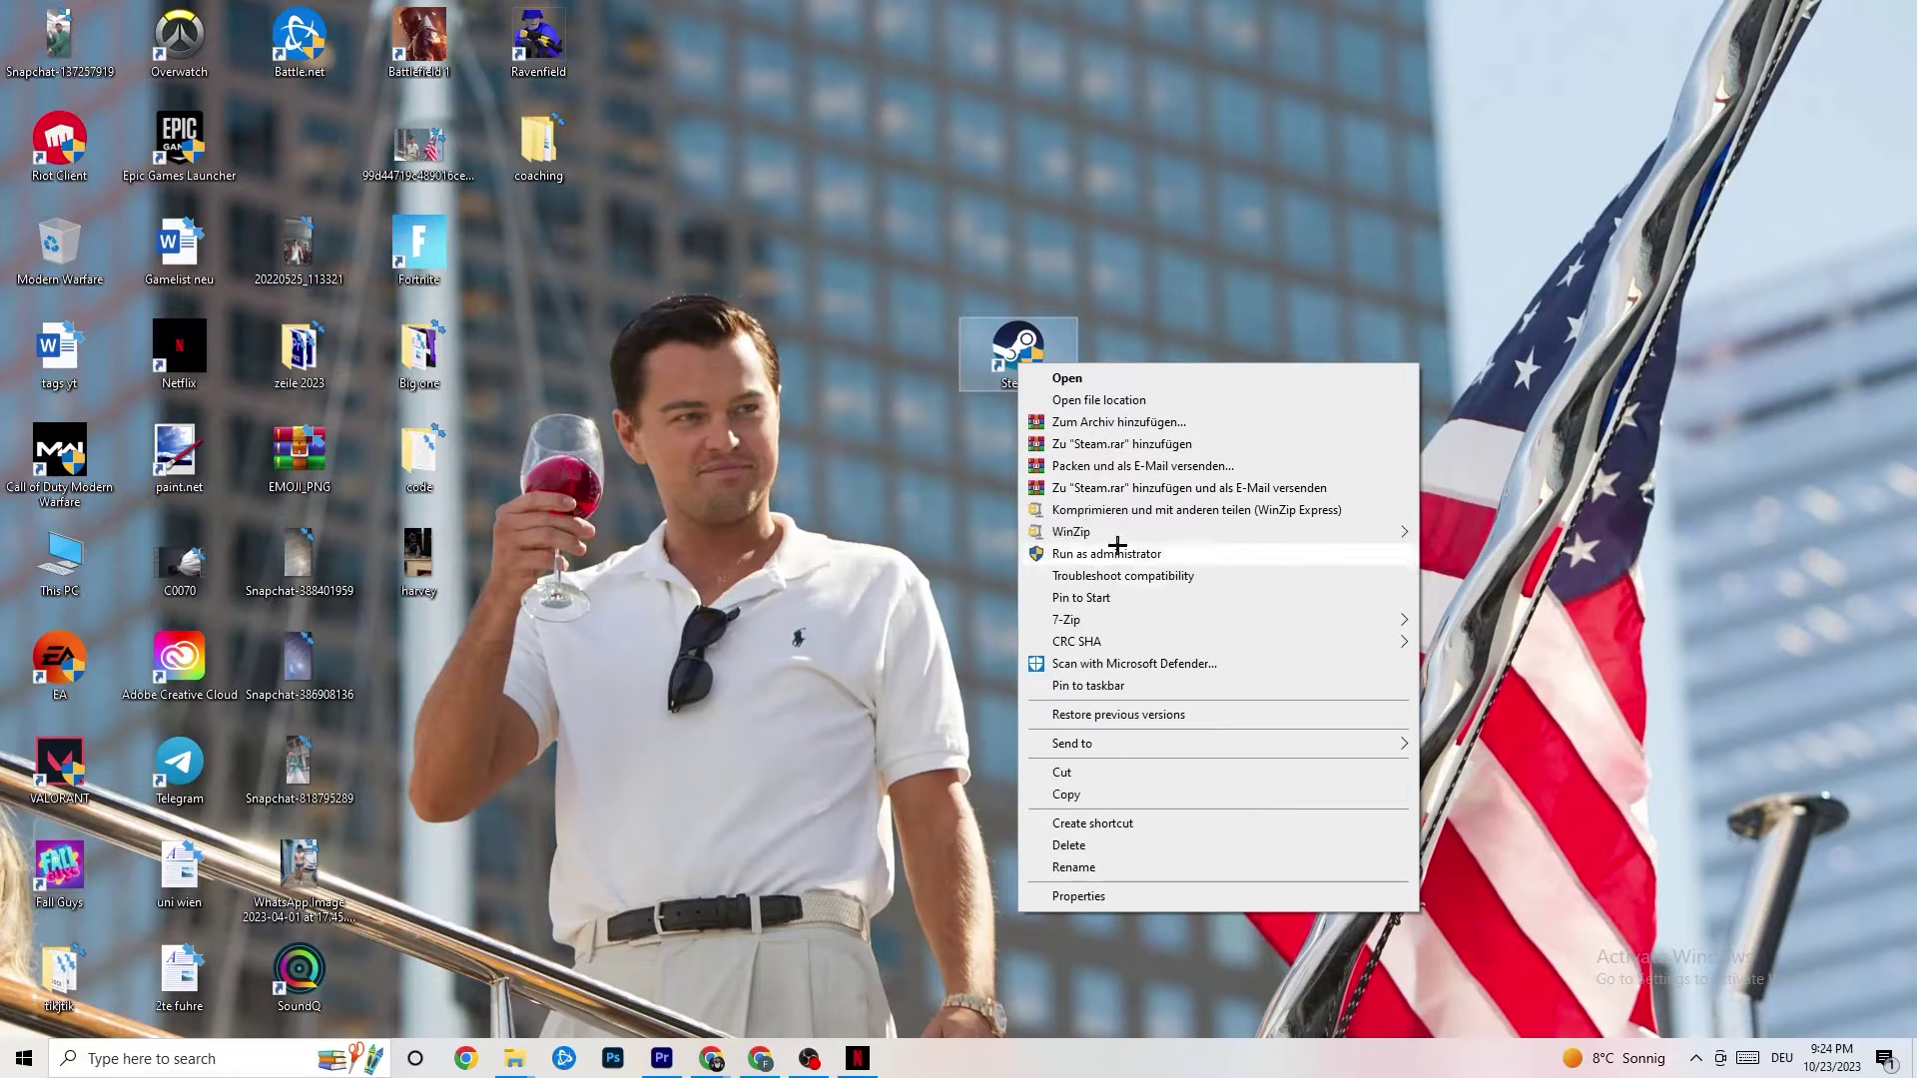
left_click(816, 498)
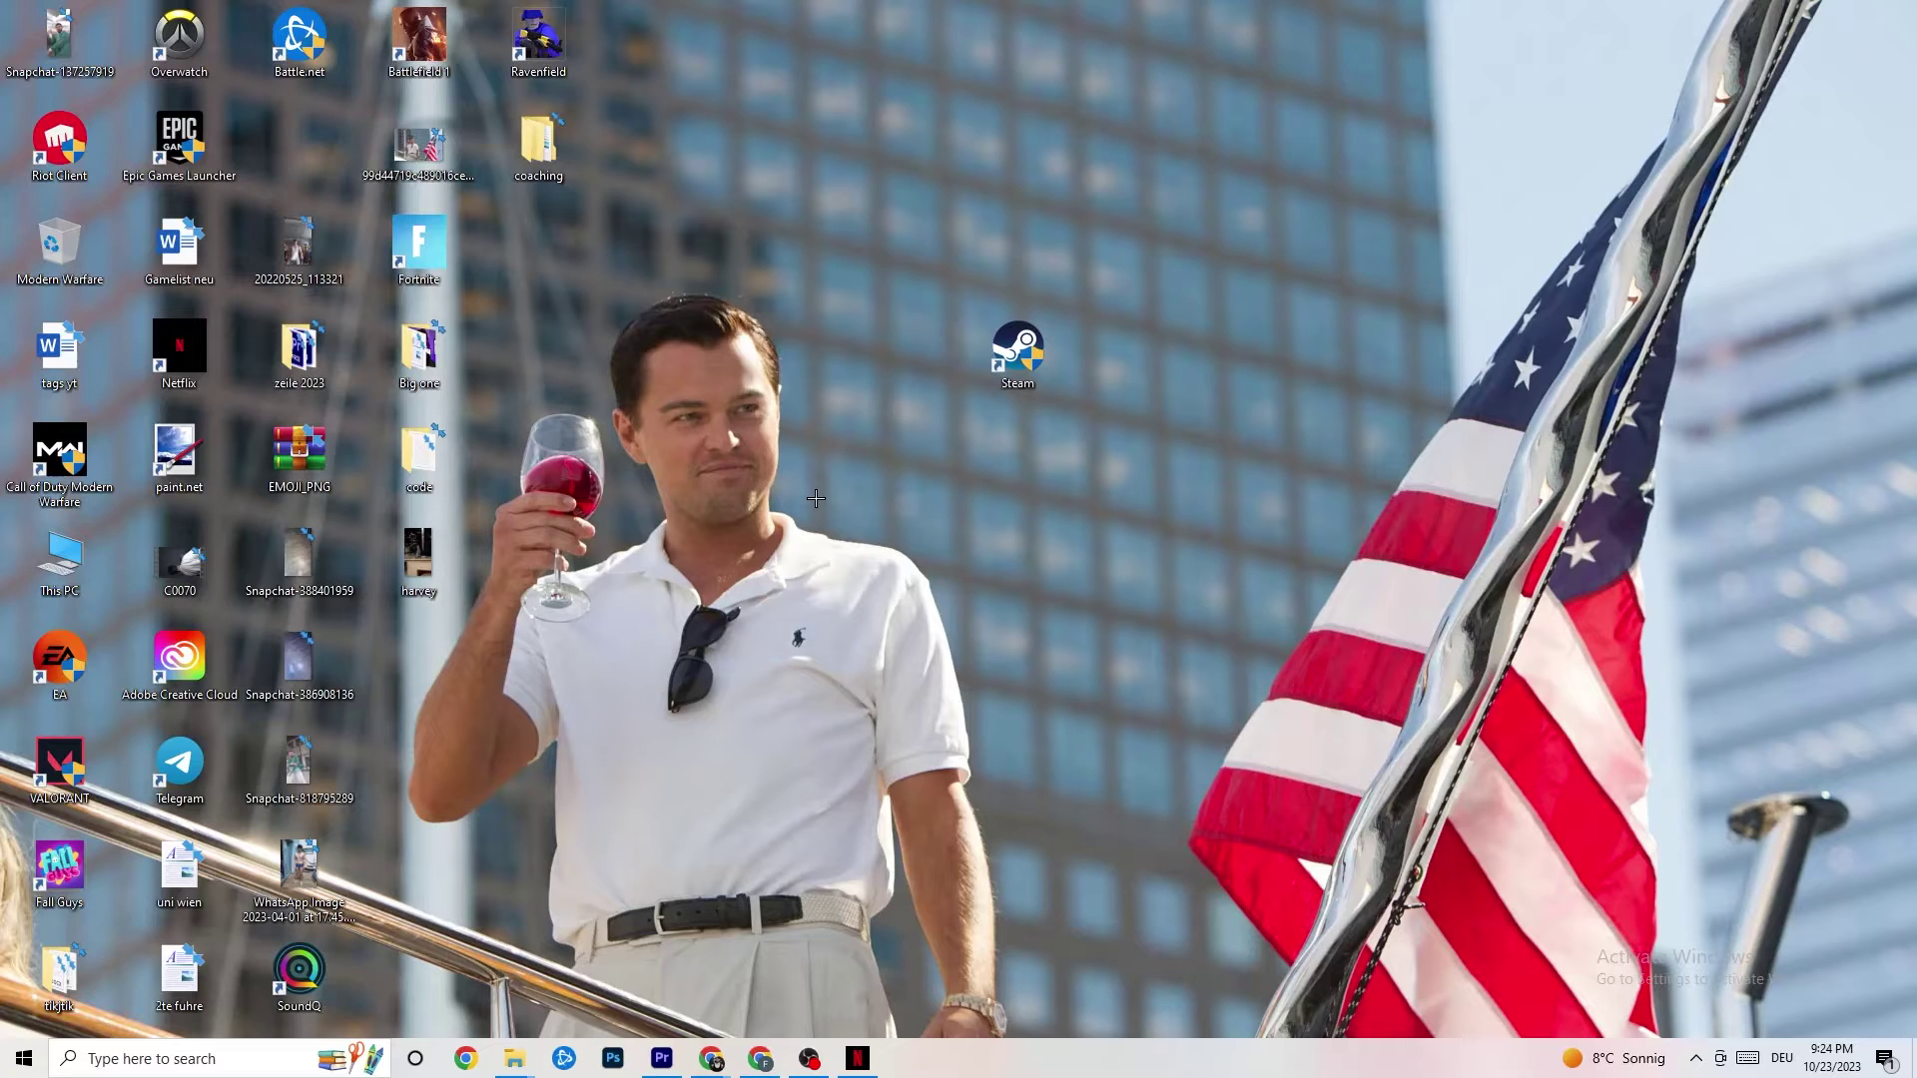
left_click_drag(1015, 351, 895, 351)
- Set Steam's shortcut to Windows 8 compatibility mode, run as administrator, and save
right_click(884, 362)
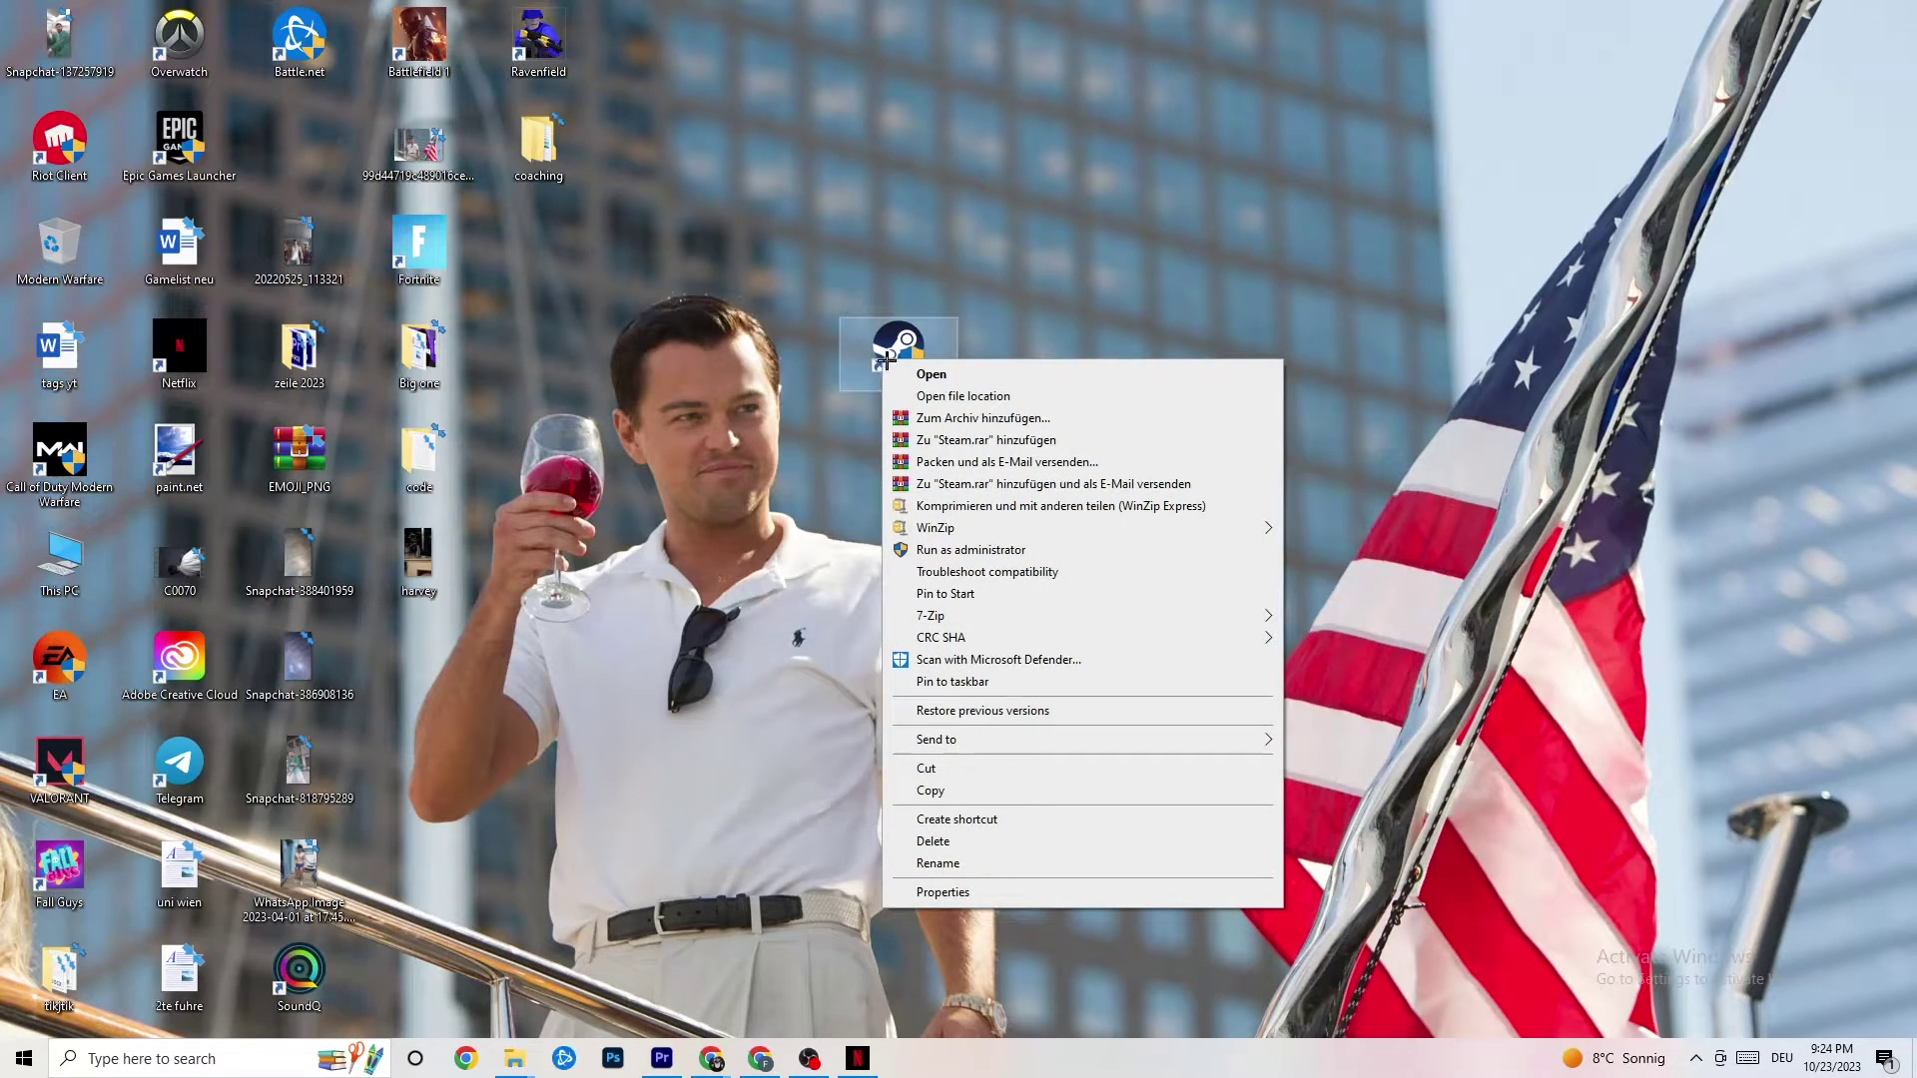
left_click(977, 893)
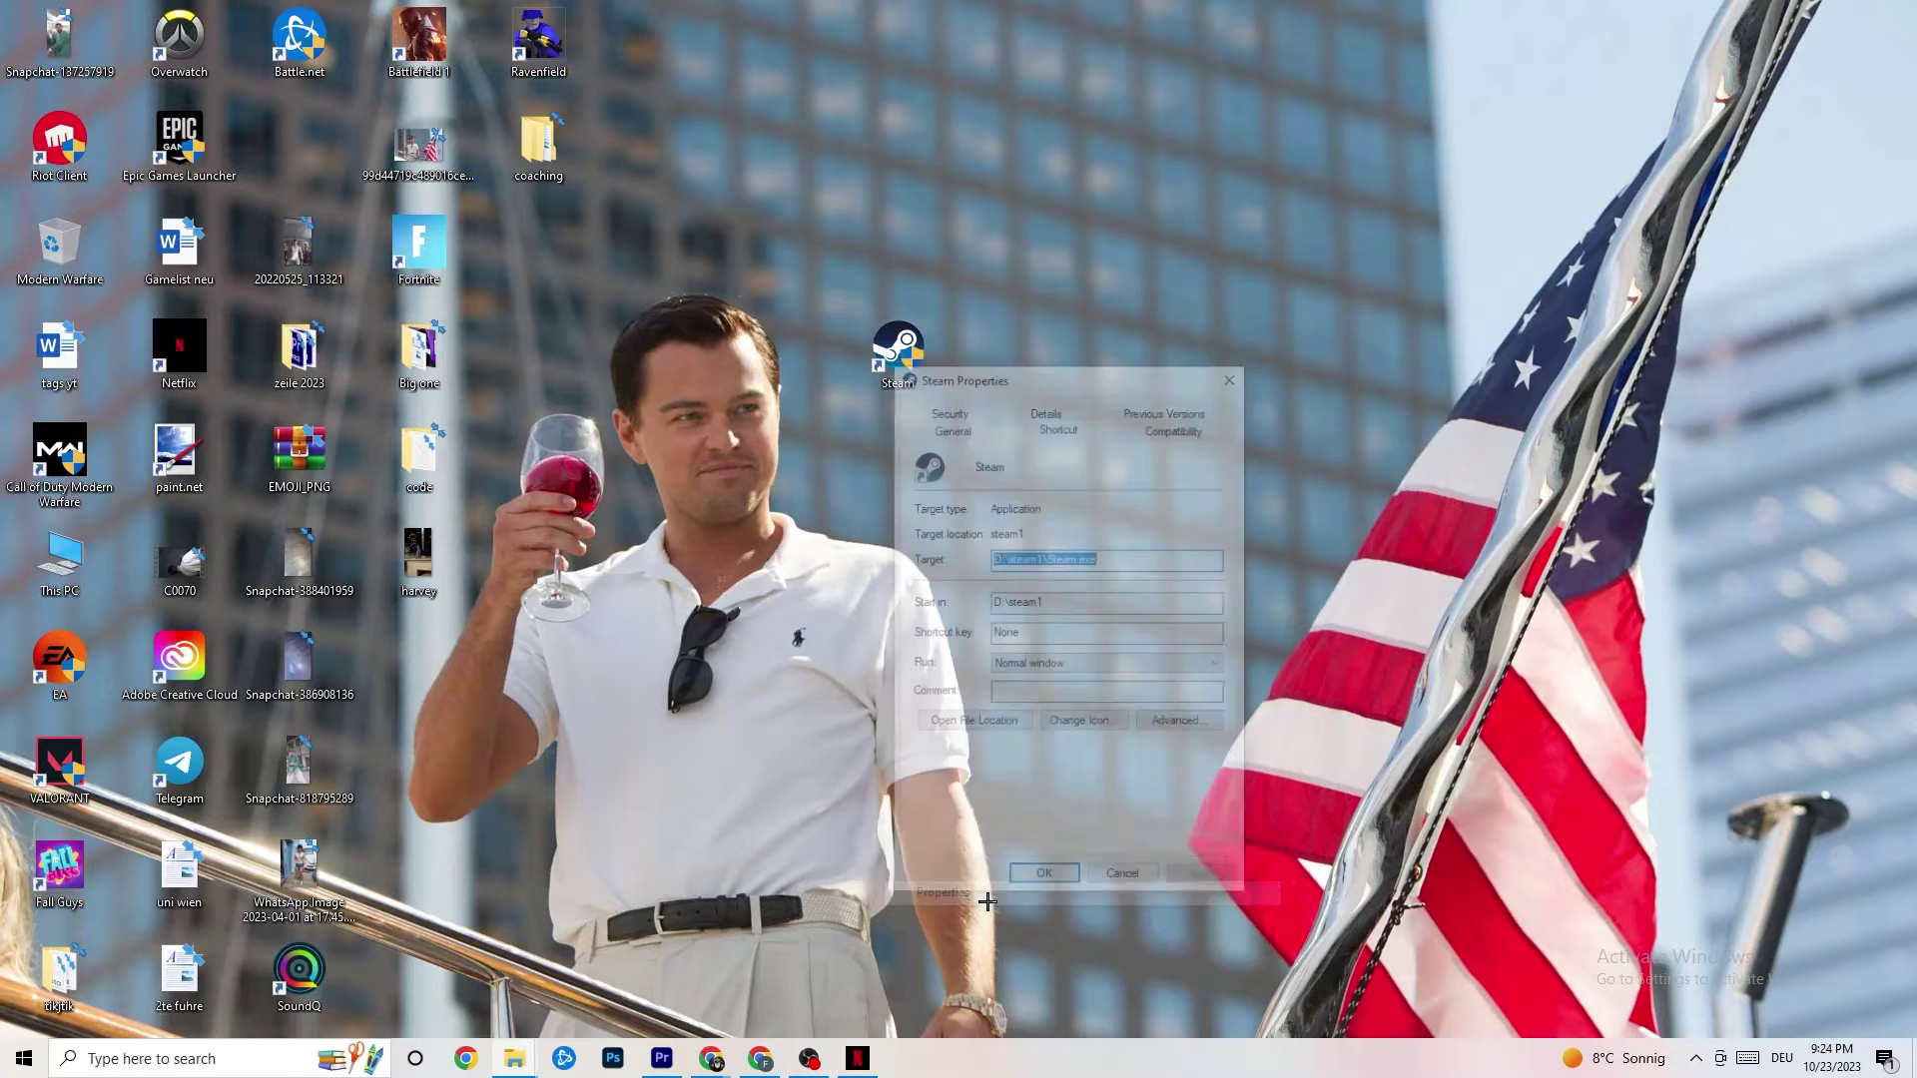
left_click_drag(1039, 362, 763, 88)
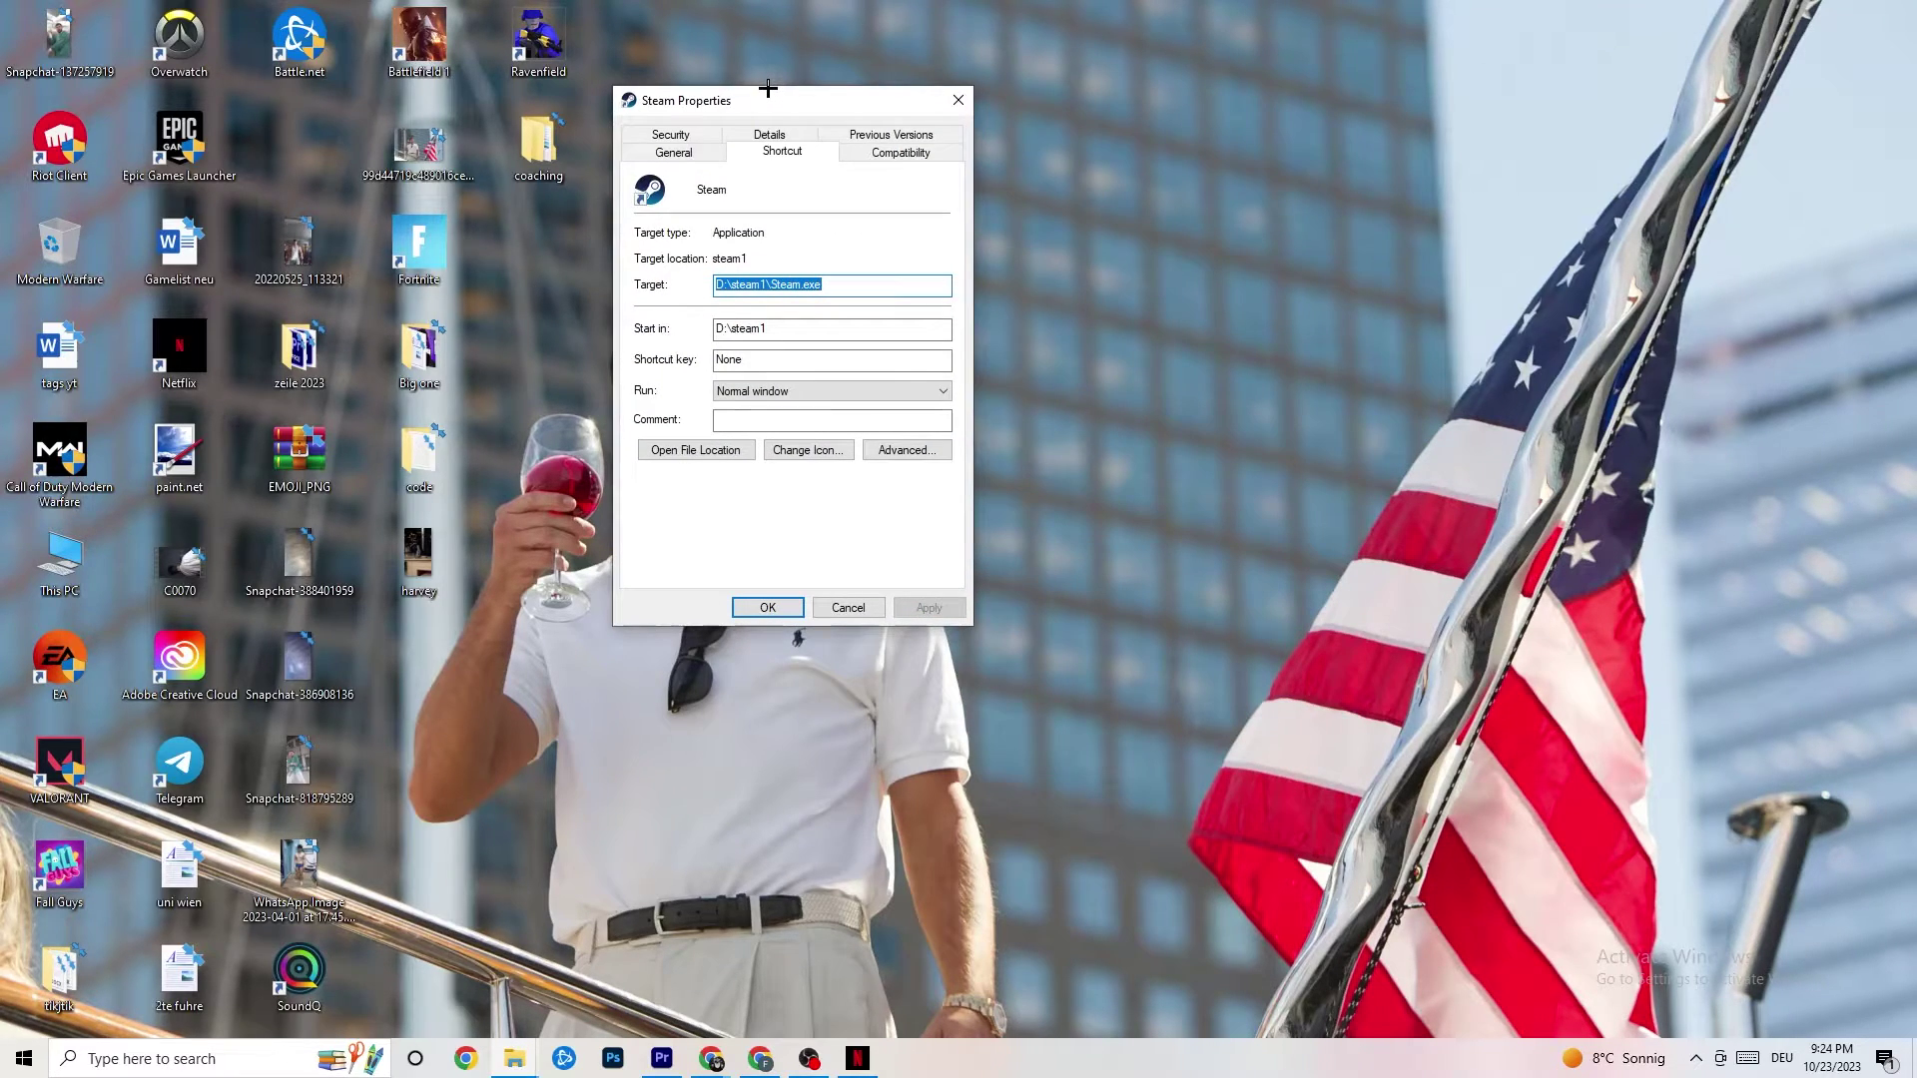
left_click(879, 151)
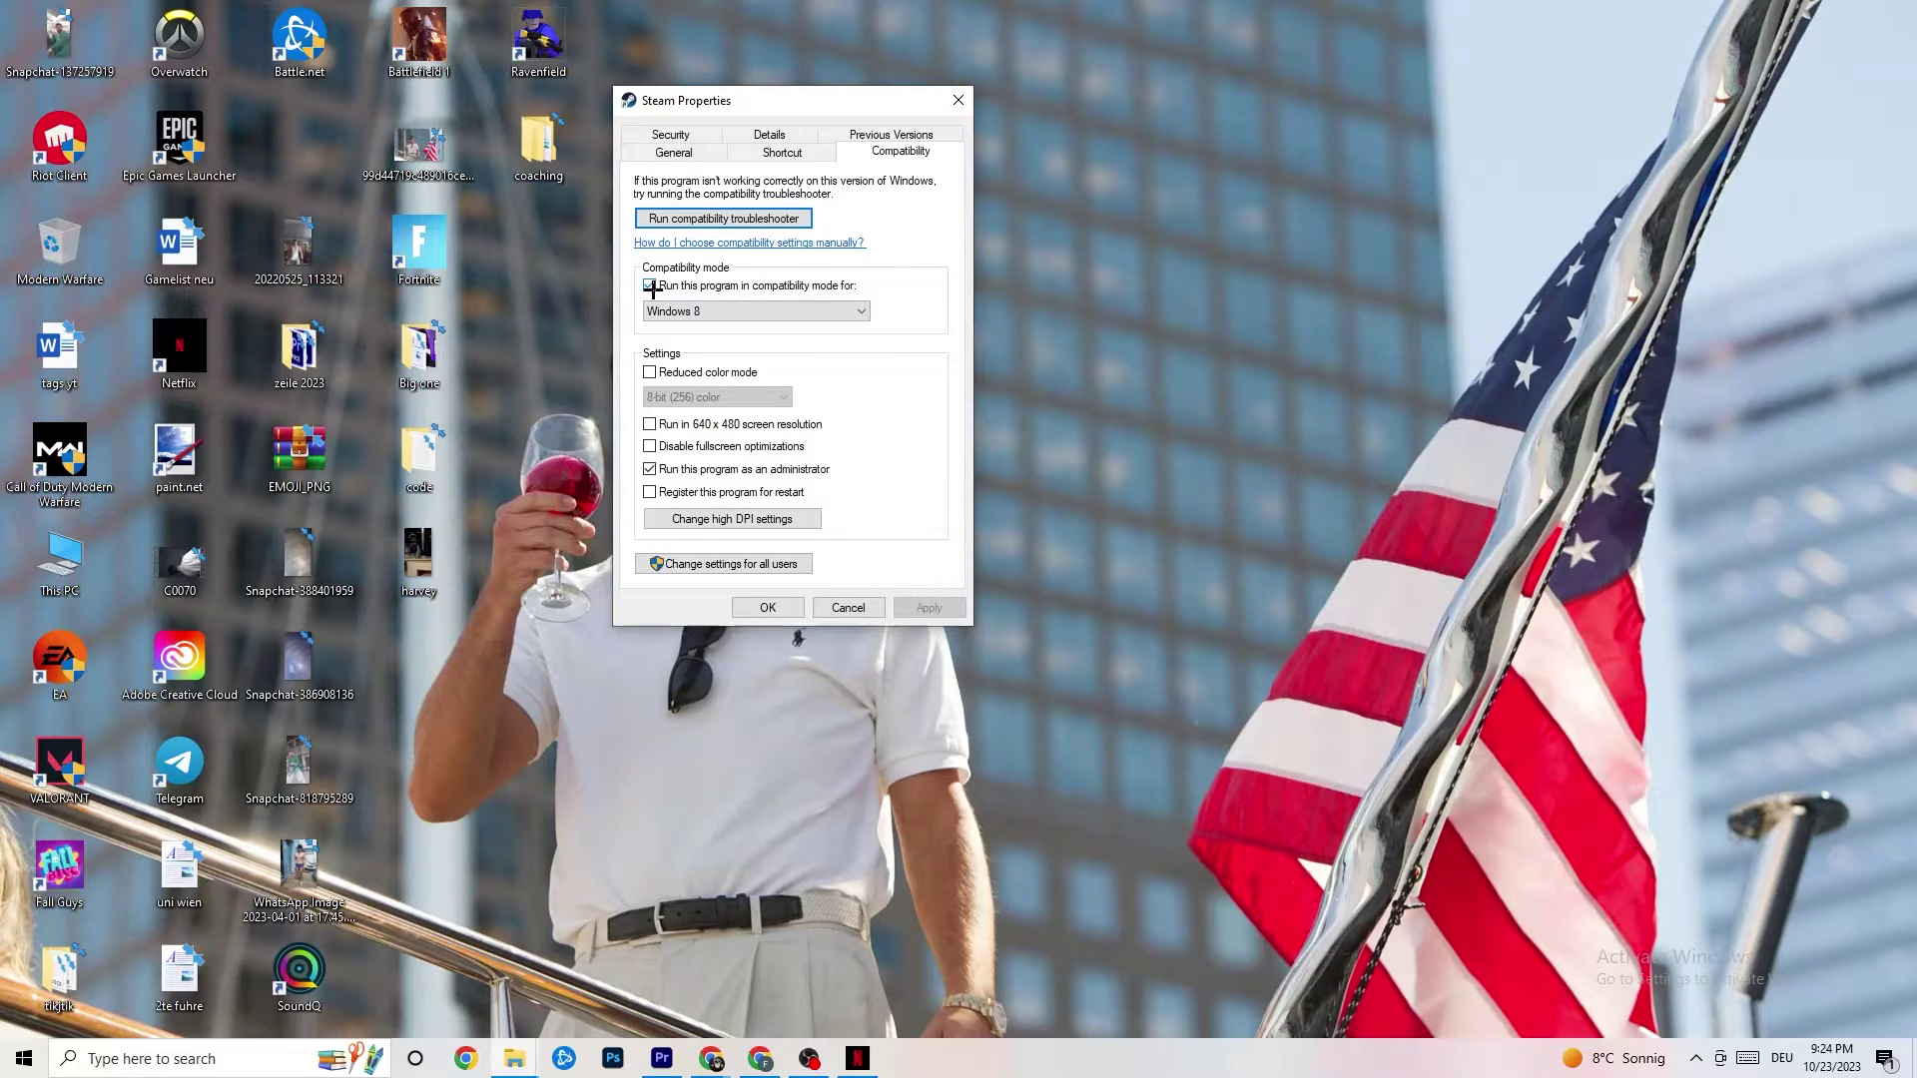
left_click(826, 310)
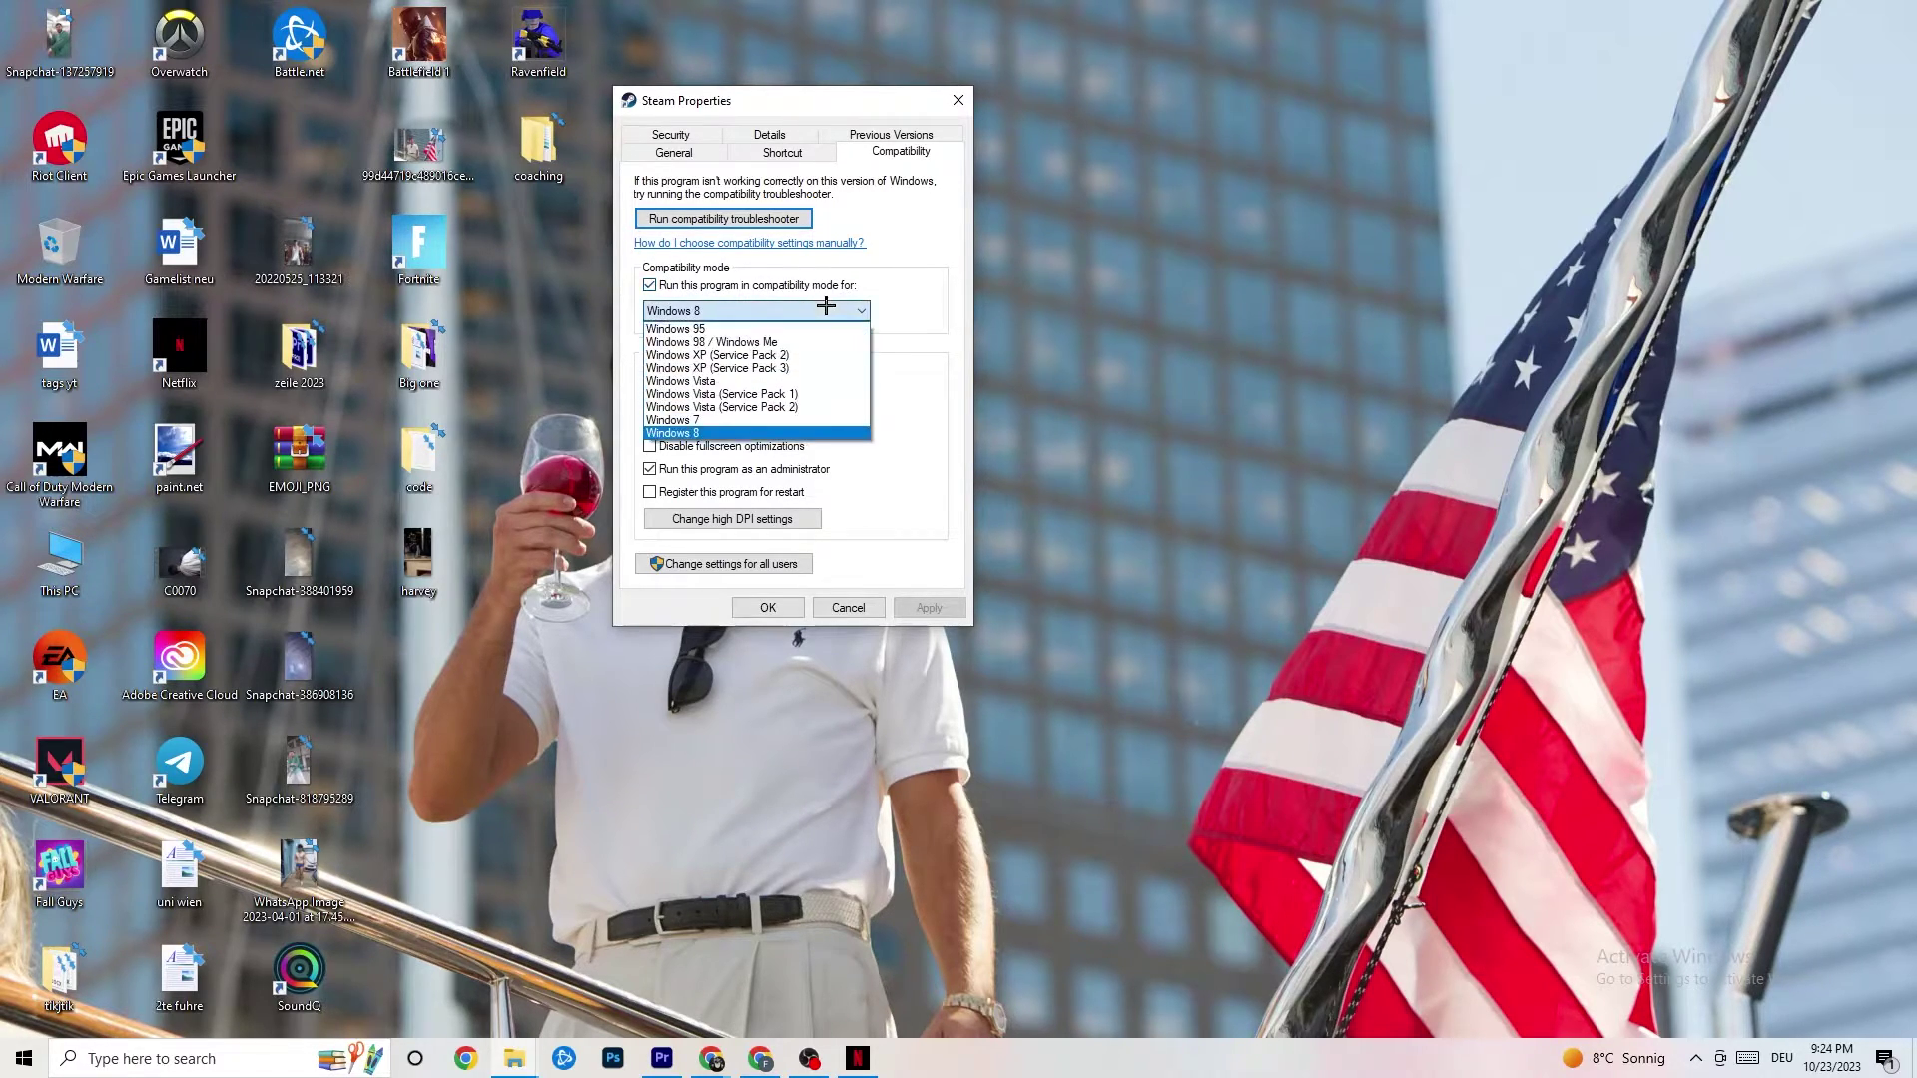
left_click(871, 284)
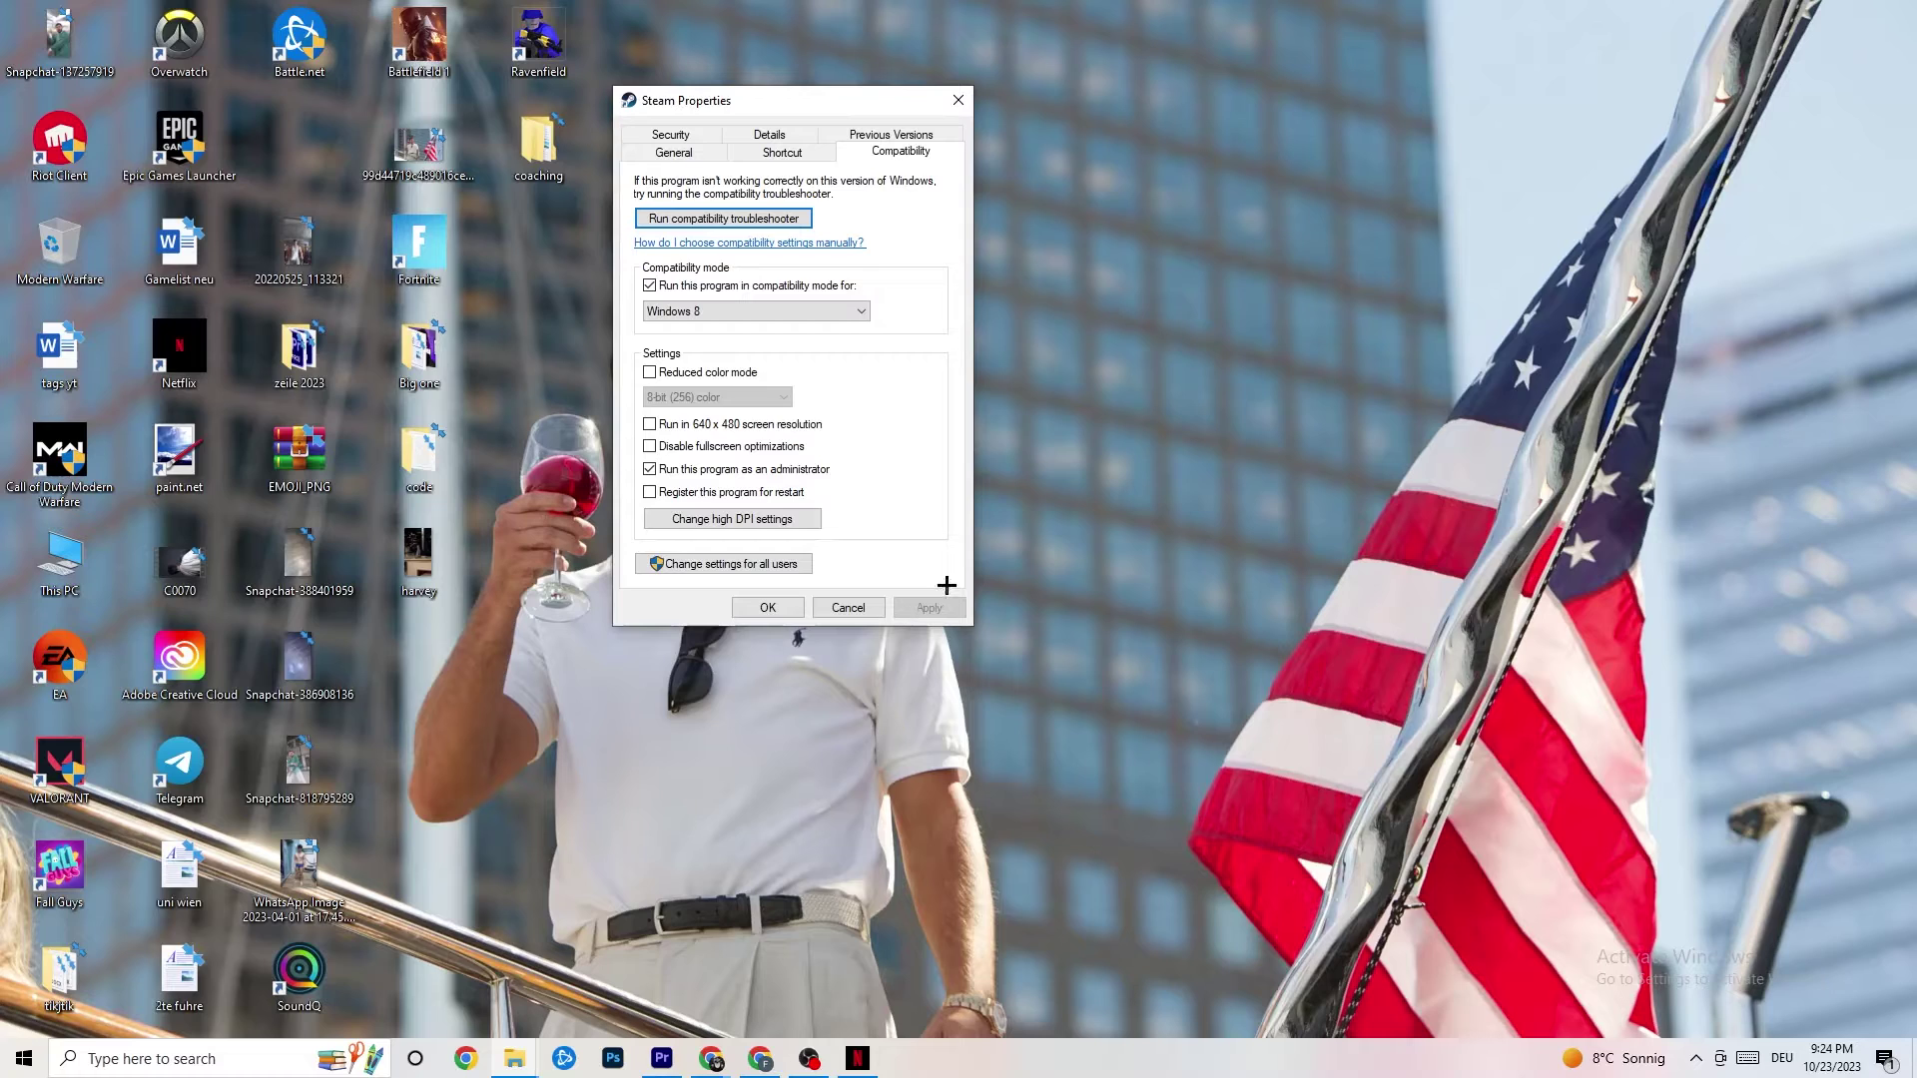
left_click(768, 605)
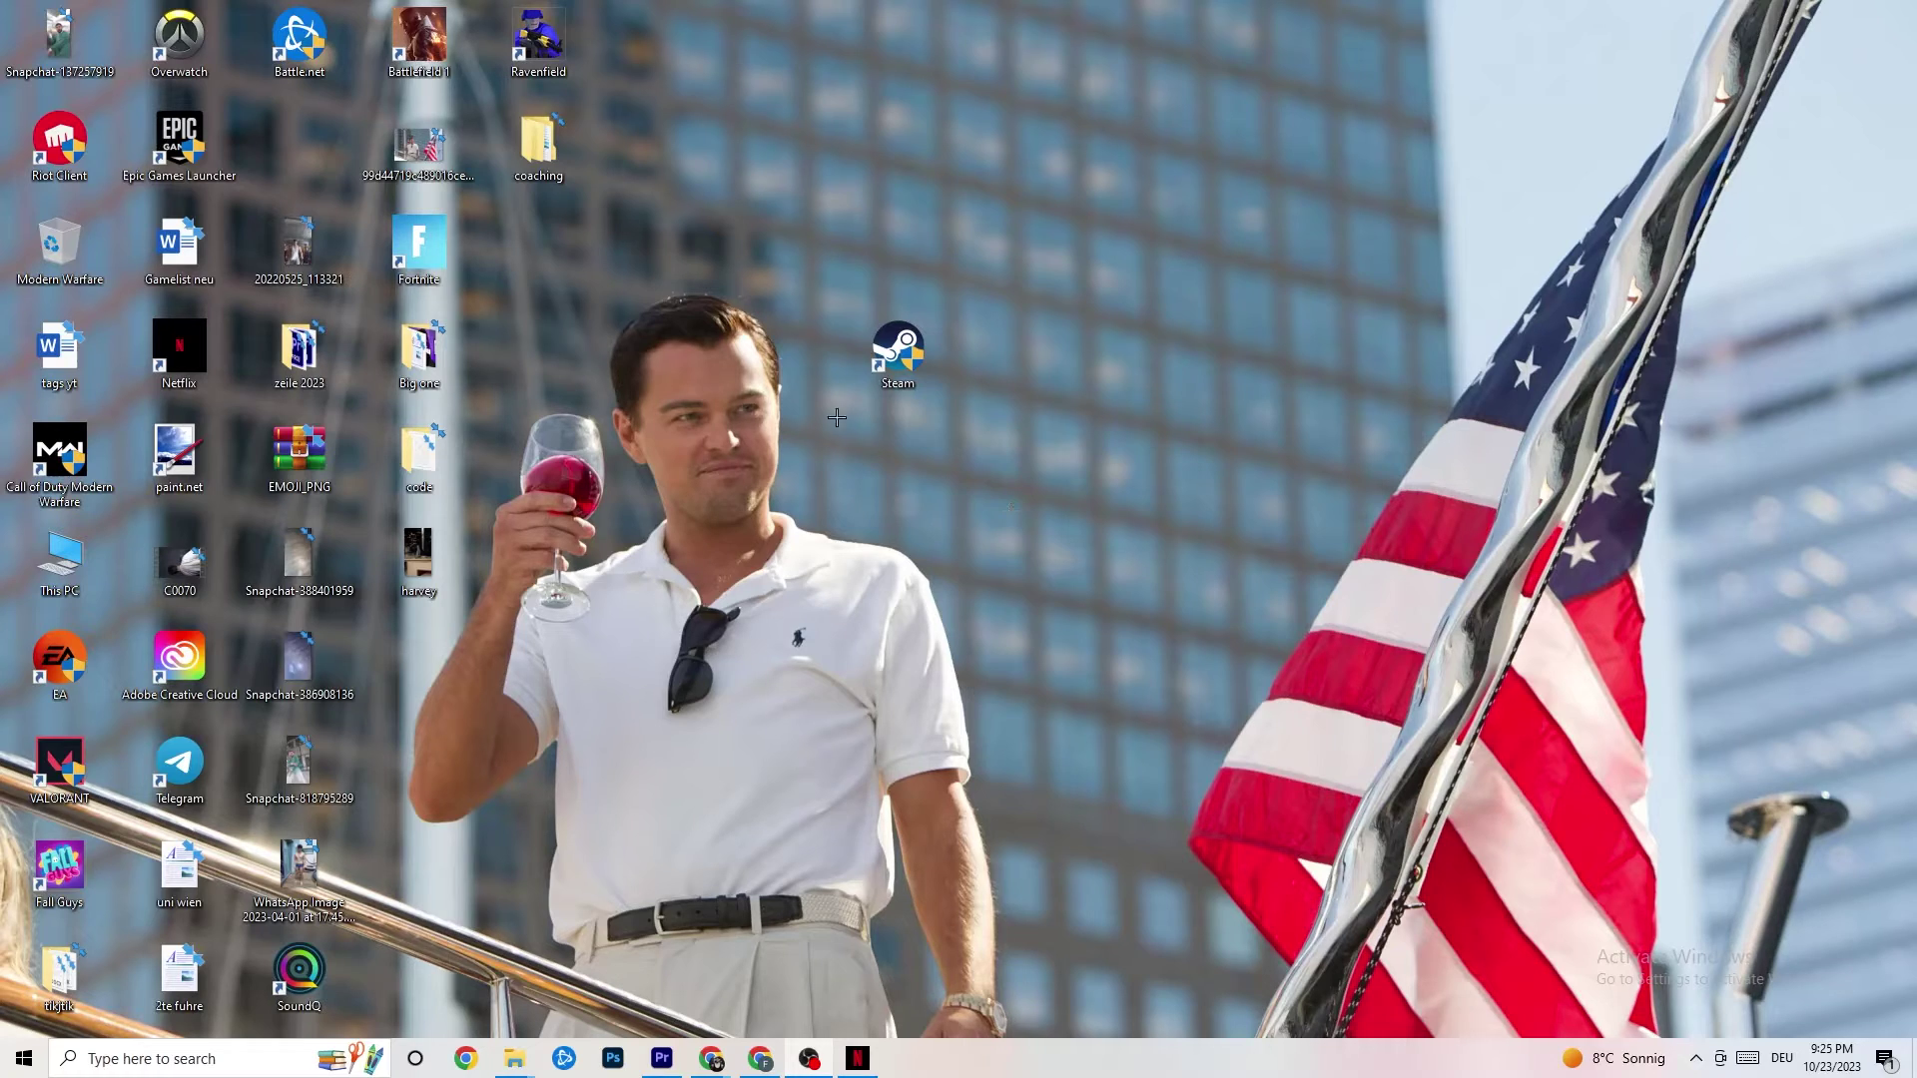
- Dismiss the desktop context menu twice and select the Steam shortcut
right_click(926, 378)
left_click(902, 339)
right_click(955, 203)
left_click(741, 43)
left_click(902, 352)
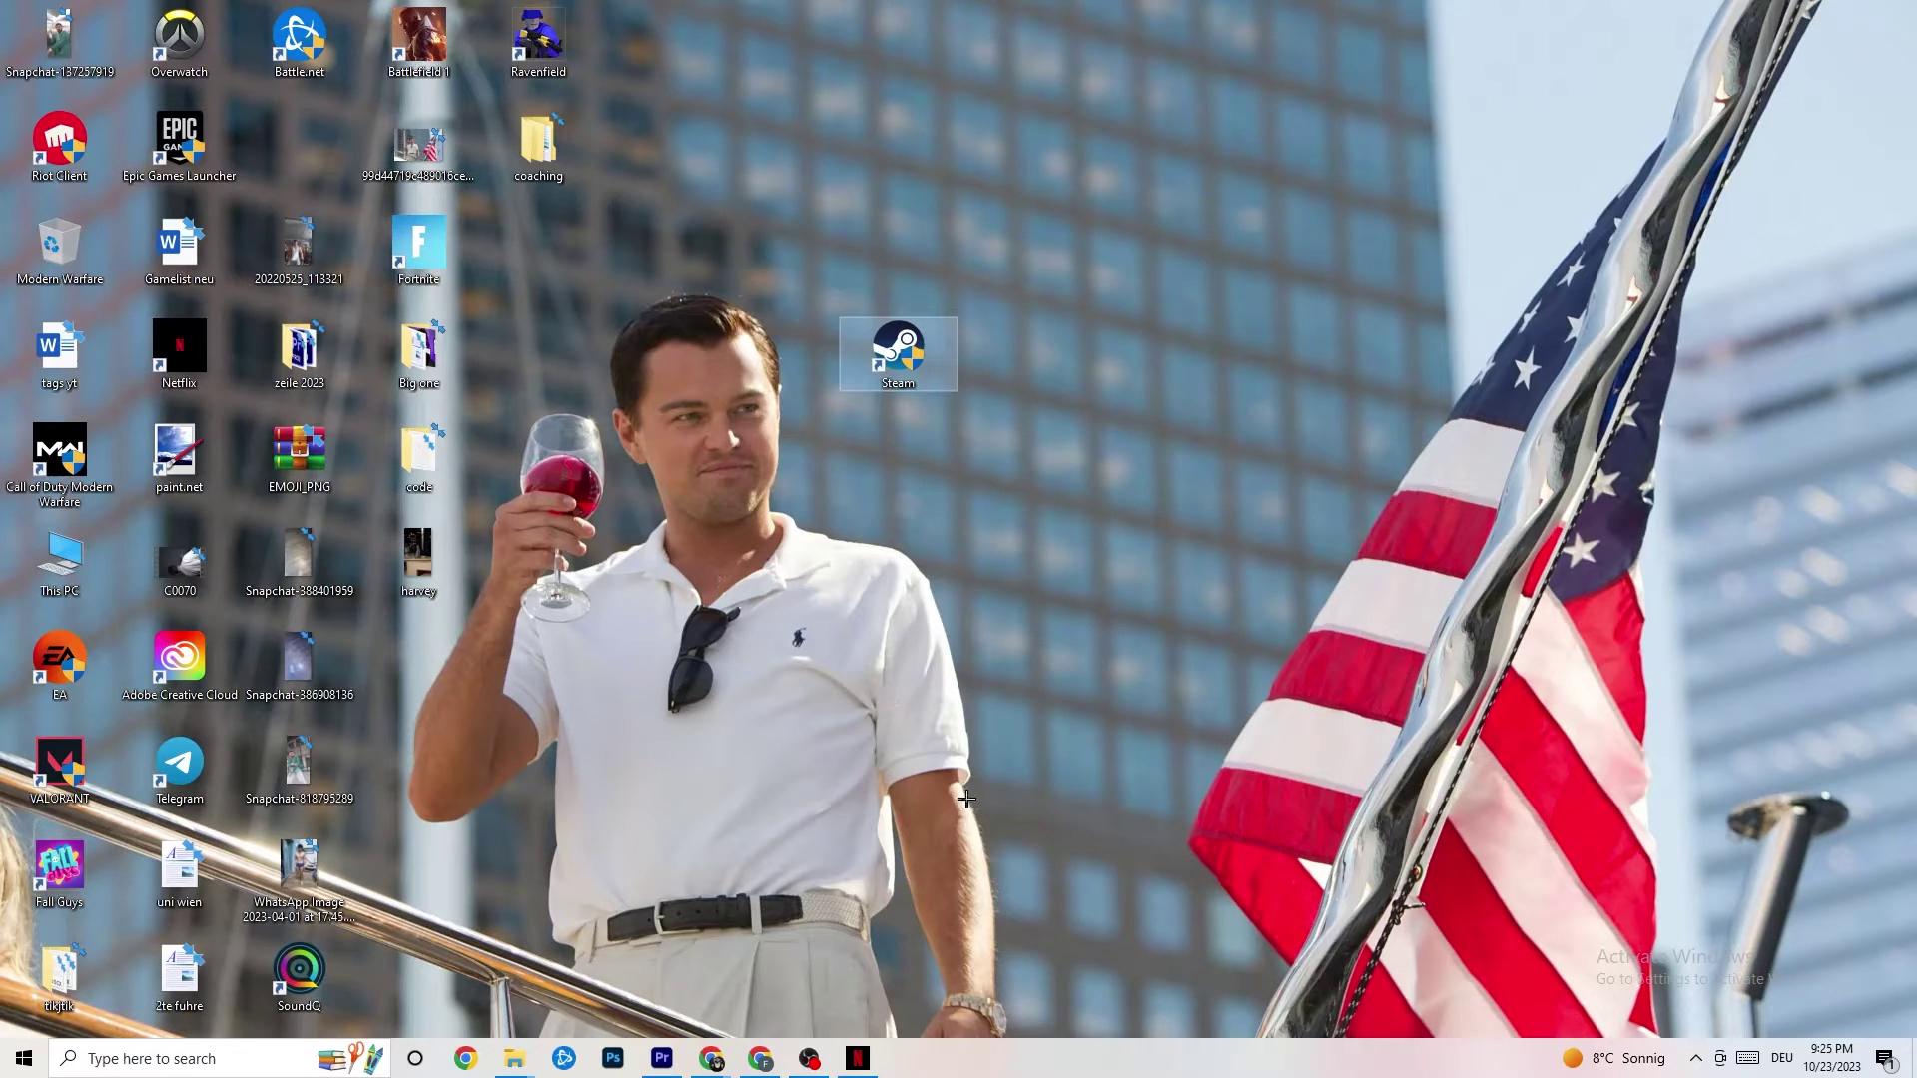
- Launch Task Manager from the taskbar menu and maximize it to full screen
right_click(1063, 1073)
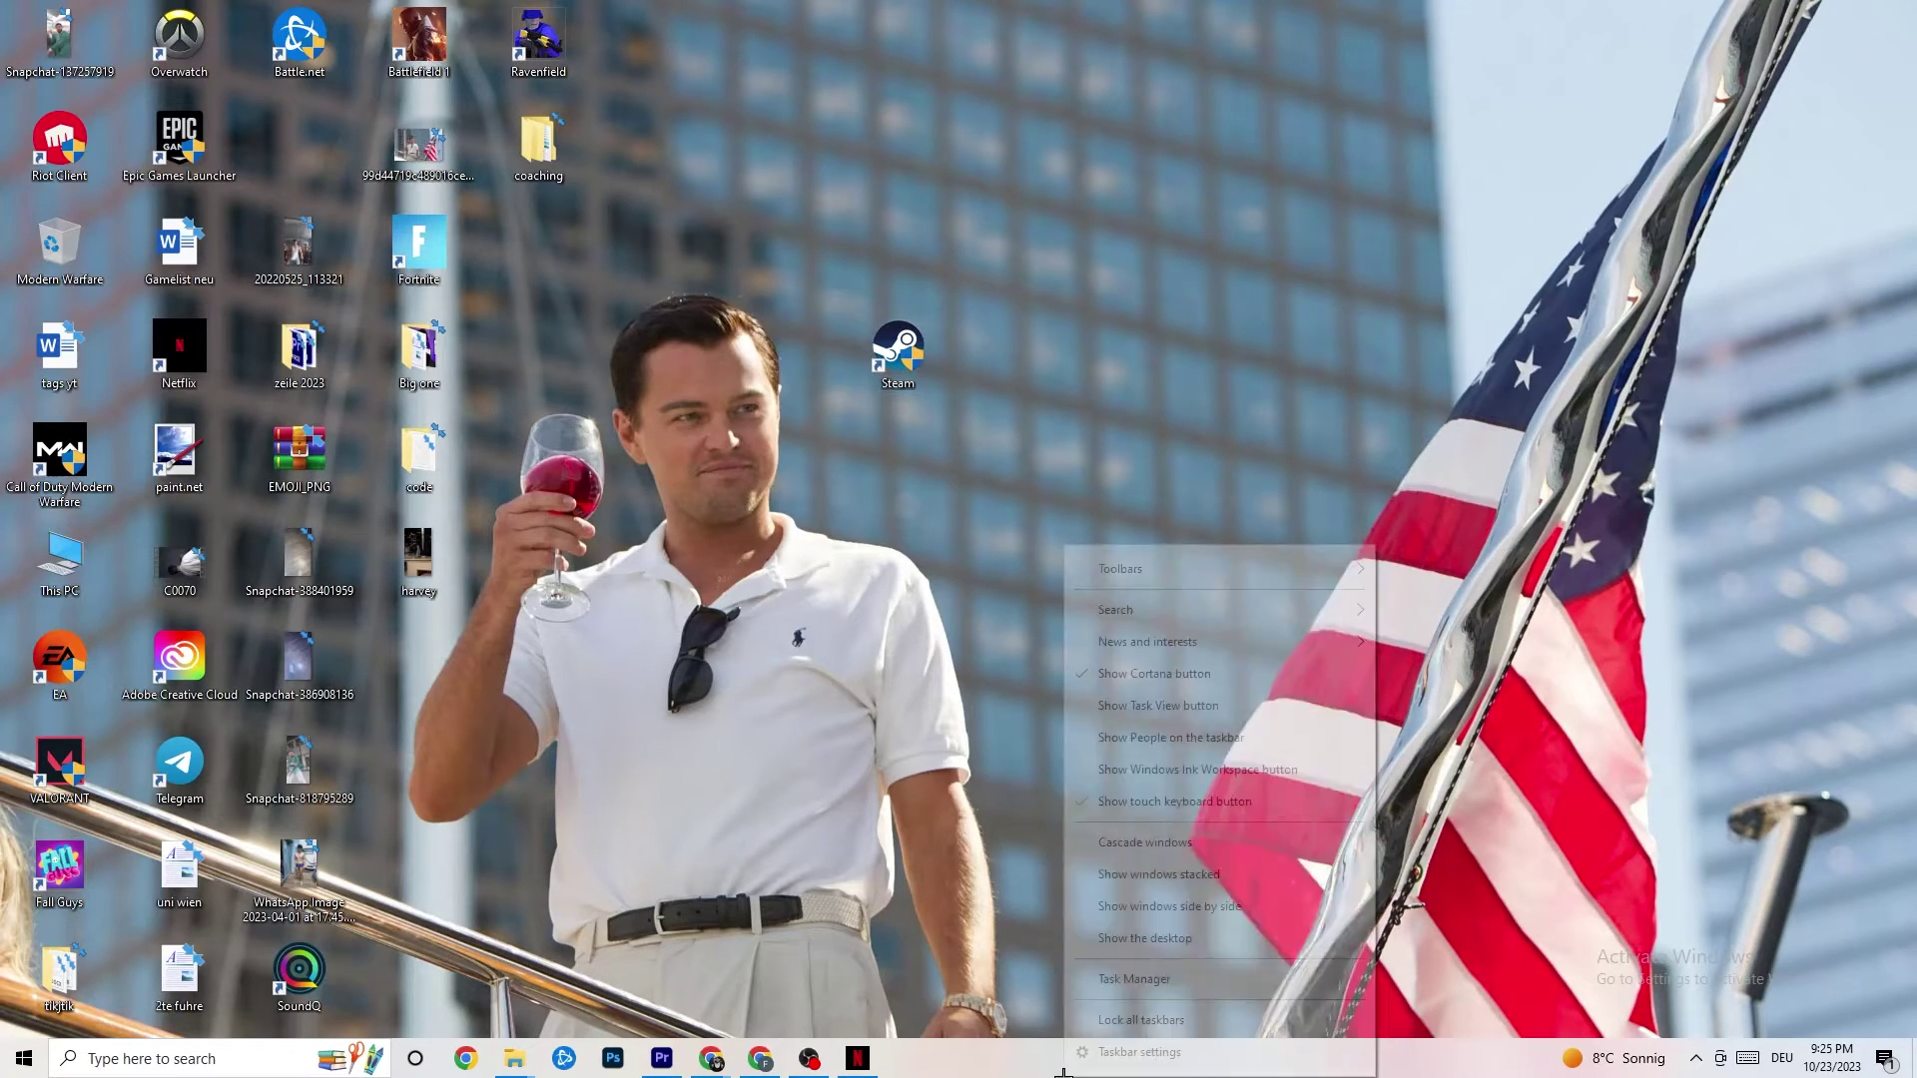
left_click(1175, 993)
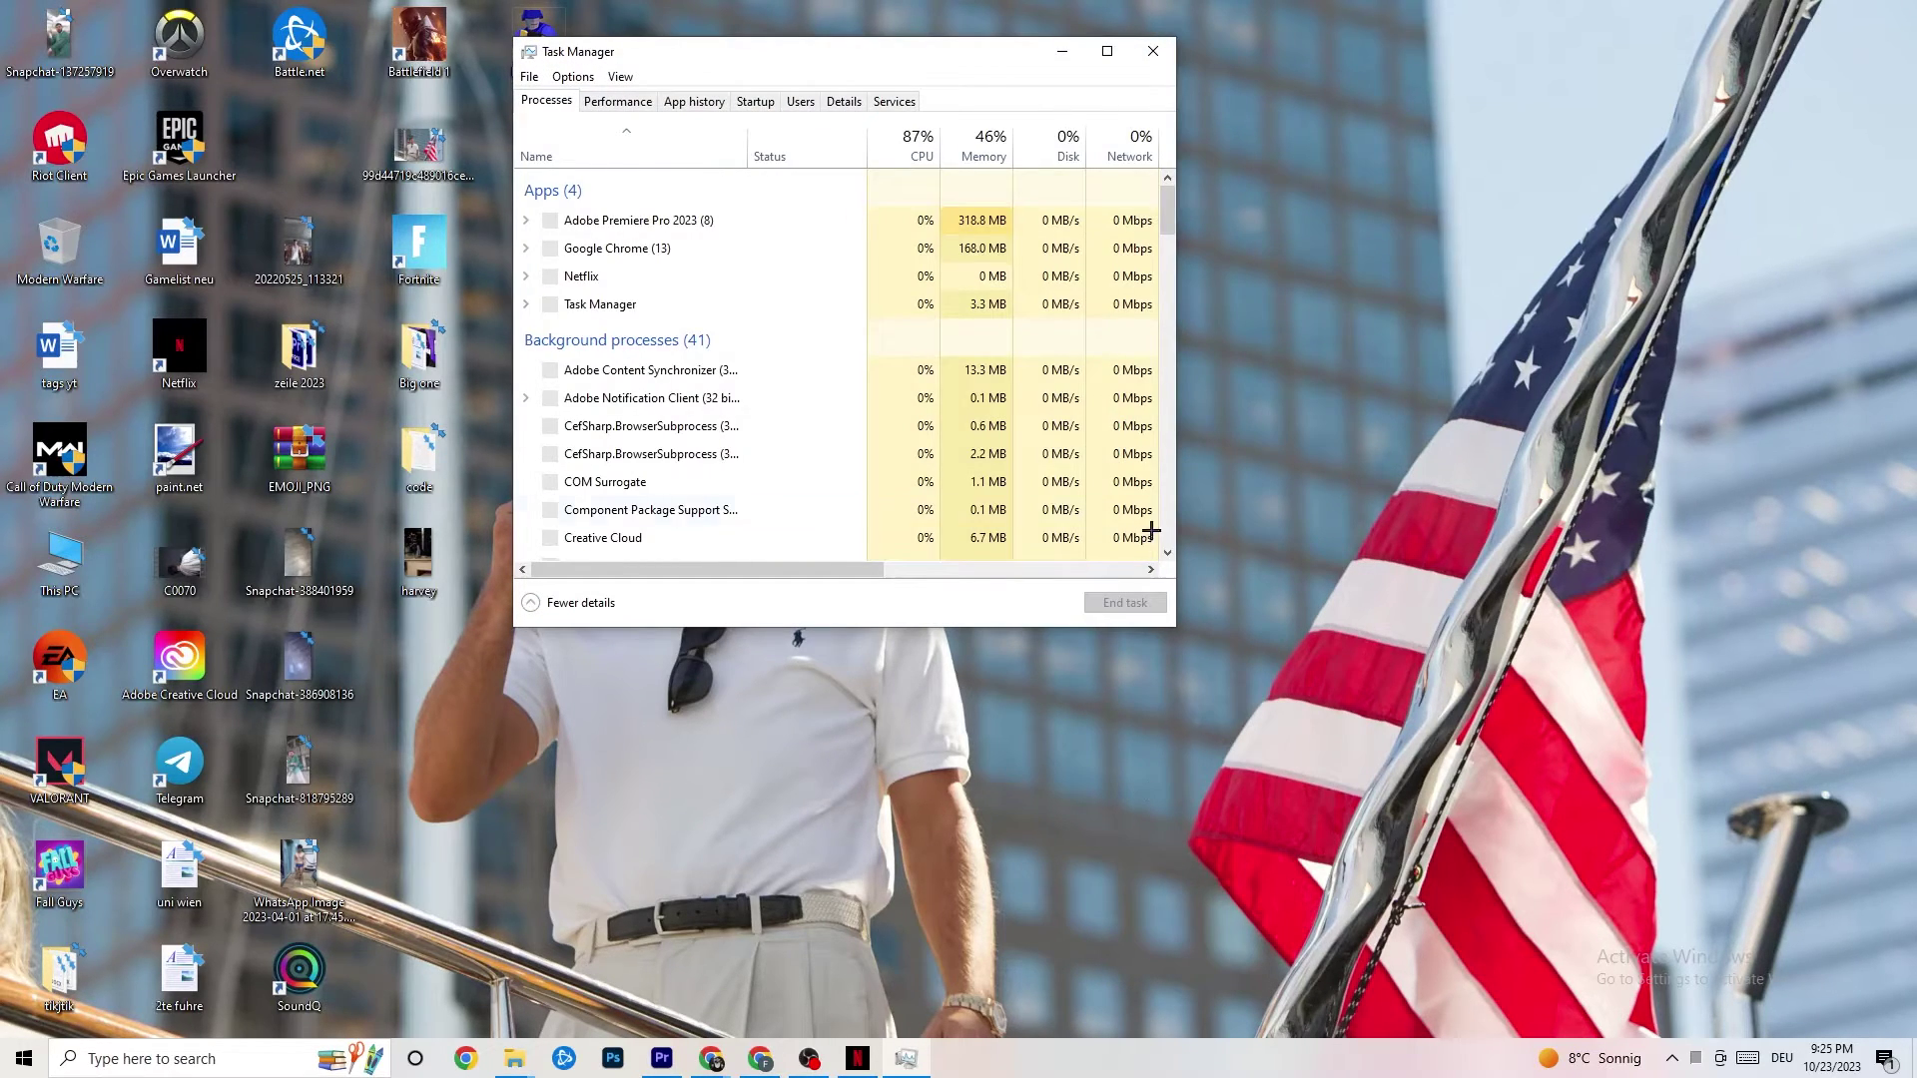
double_click(1106, 52)
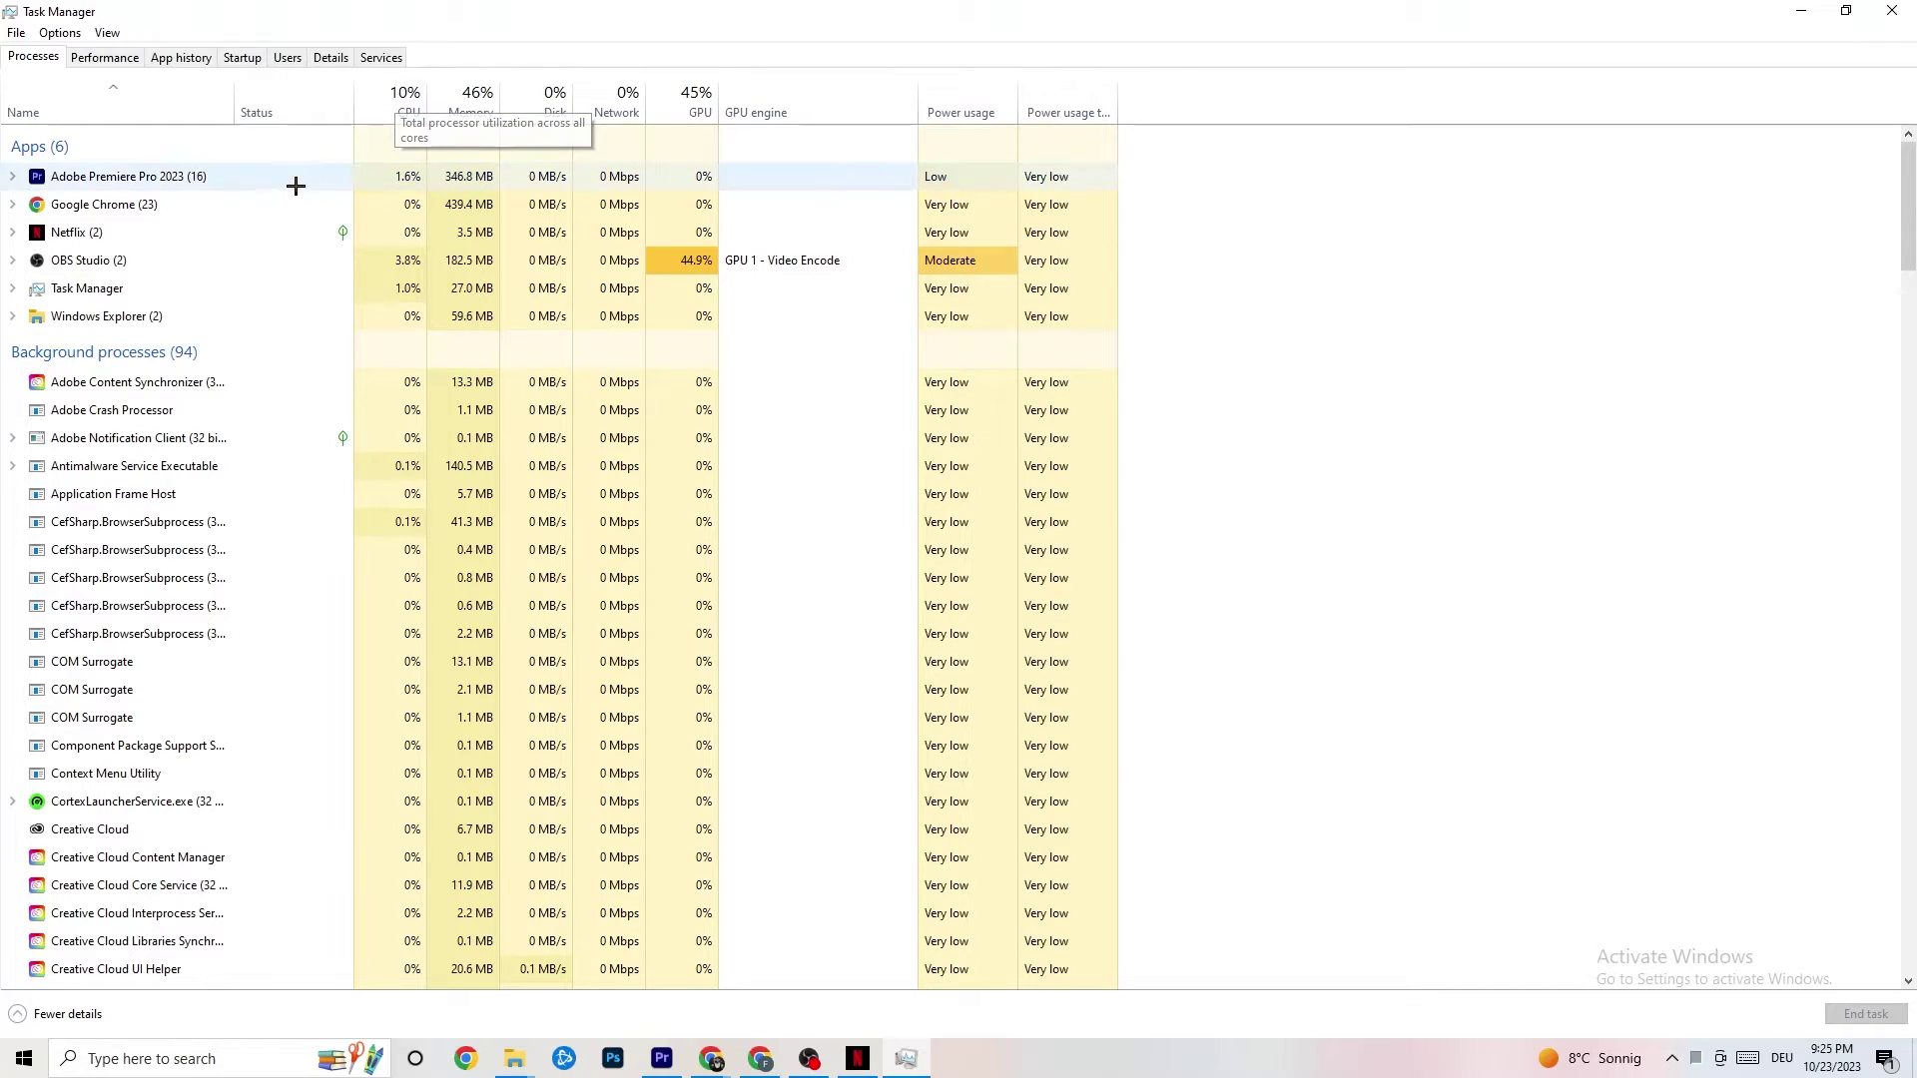
- Check the Windows Explorer process options, then bring up the startup apps list
right_click(127, 318)
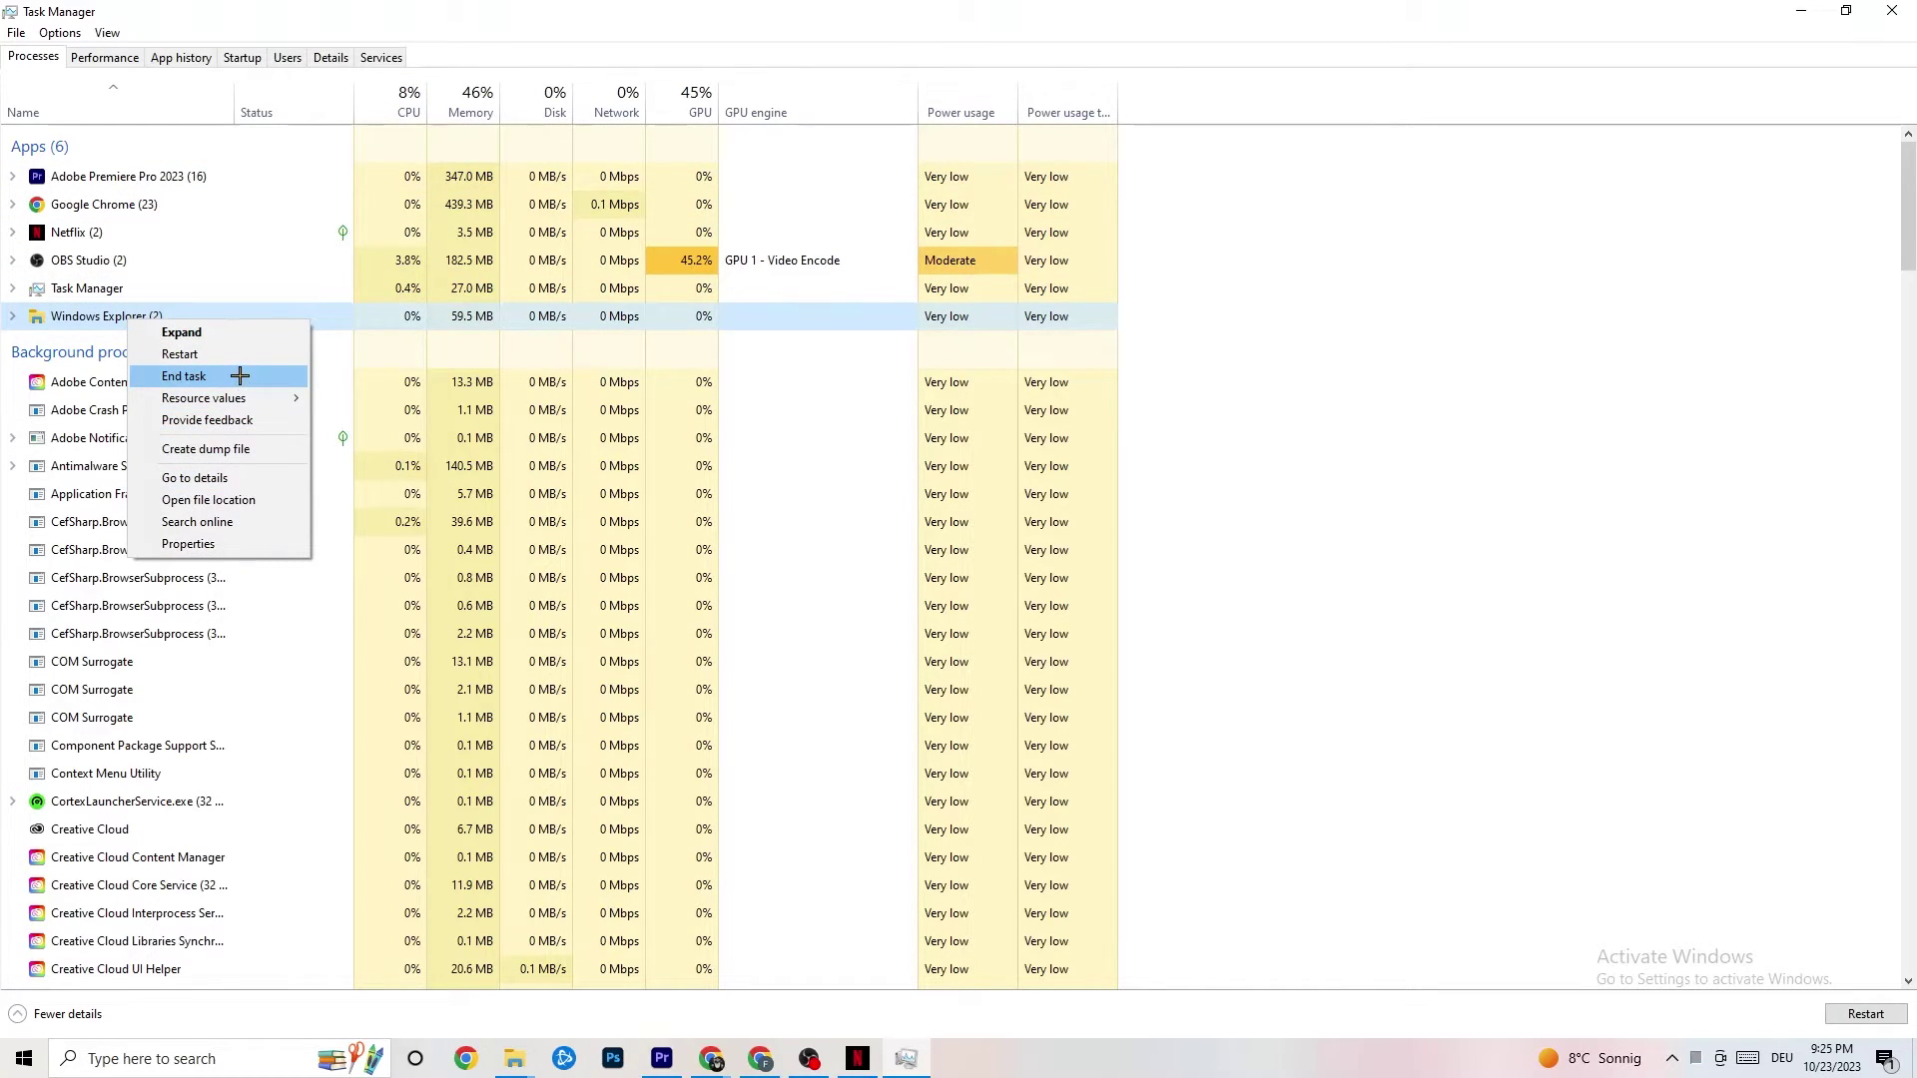
left_click(1252, 313)
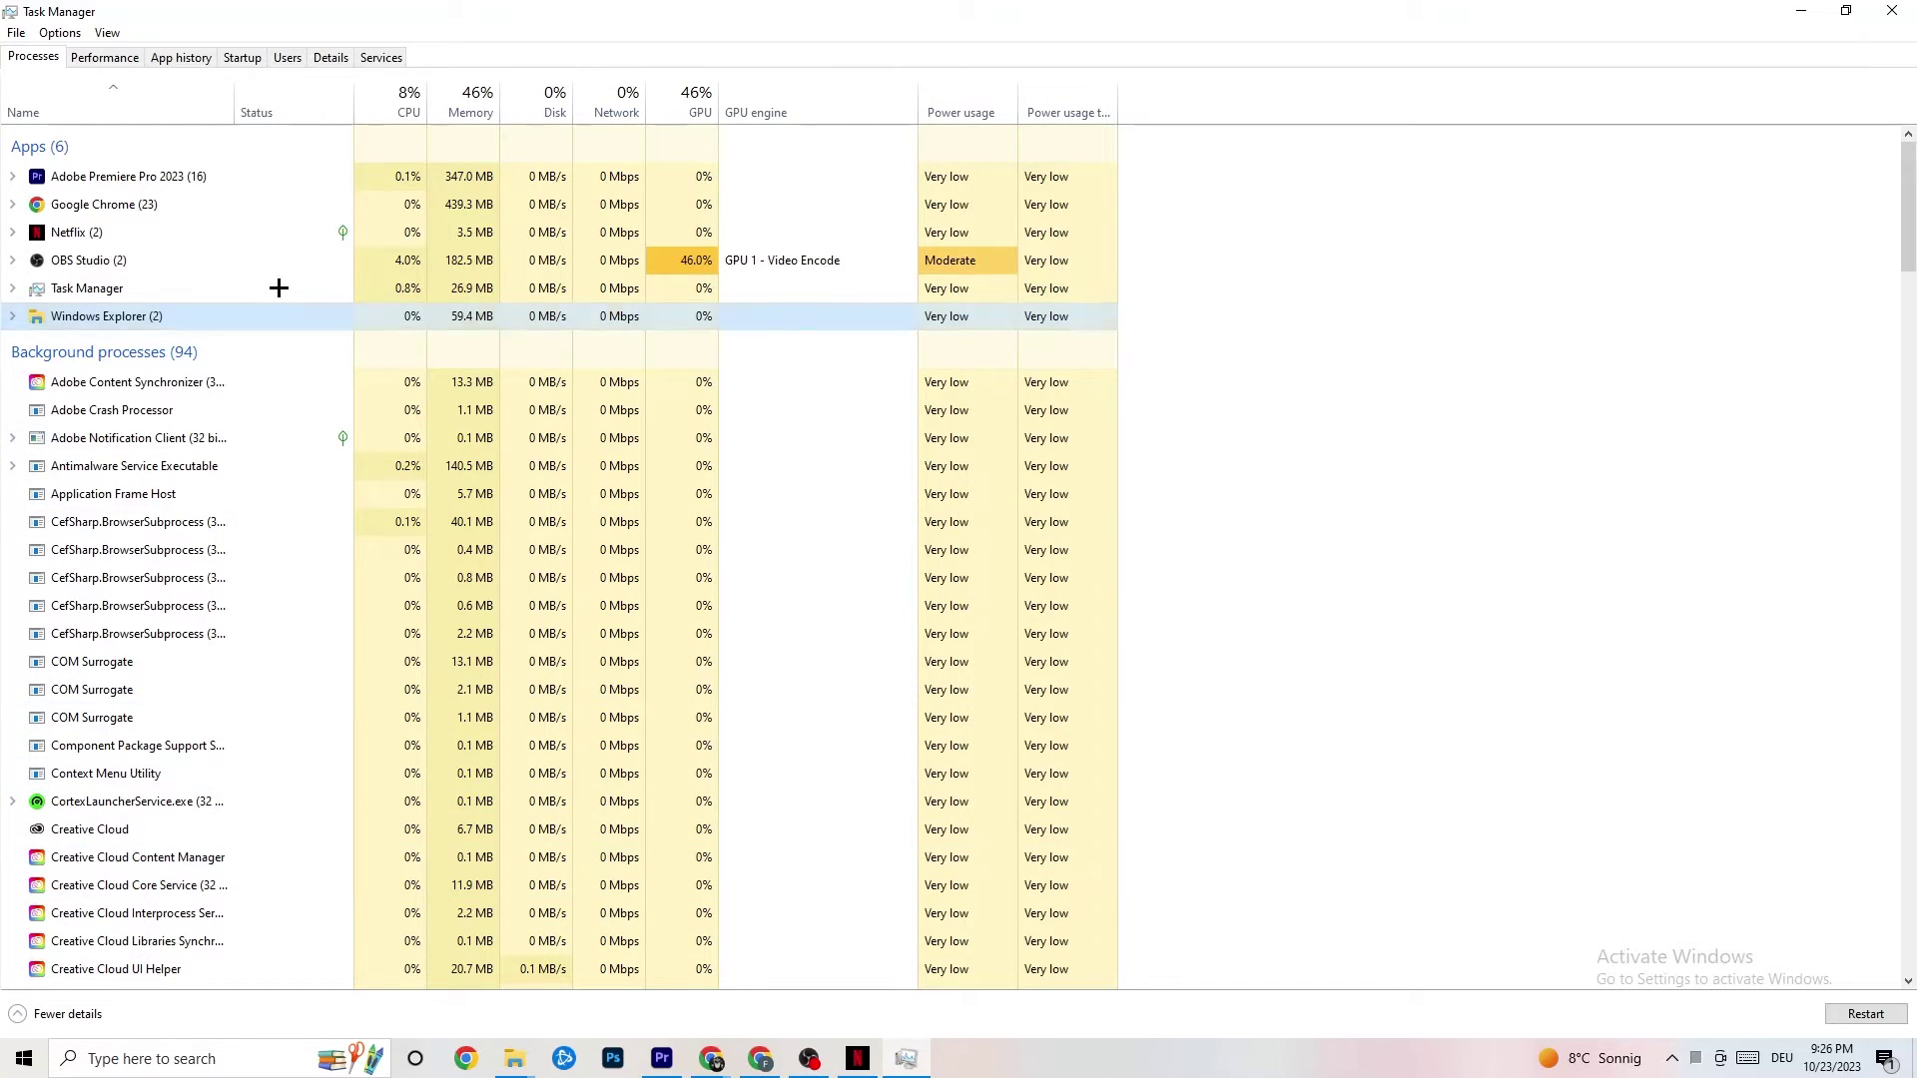
left_click(243, 57)
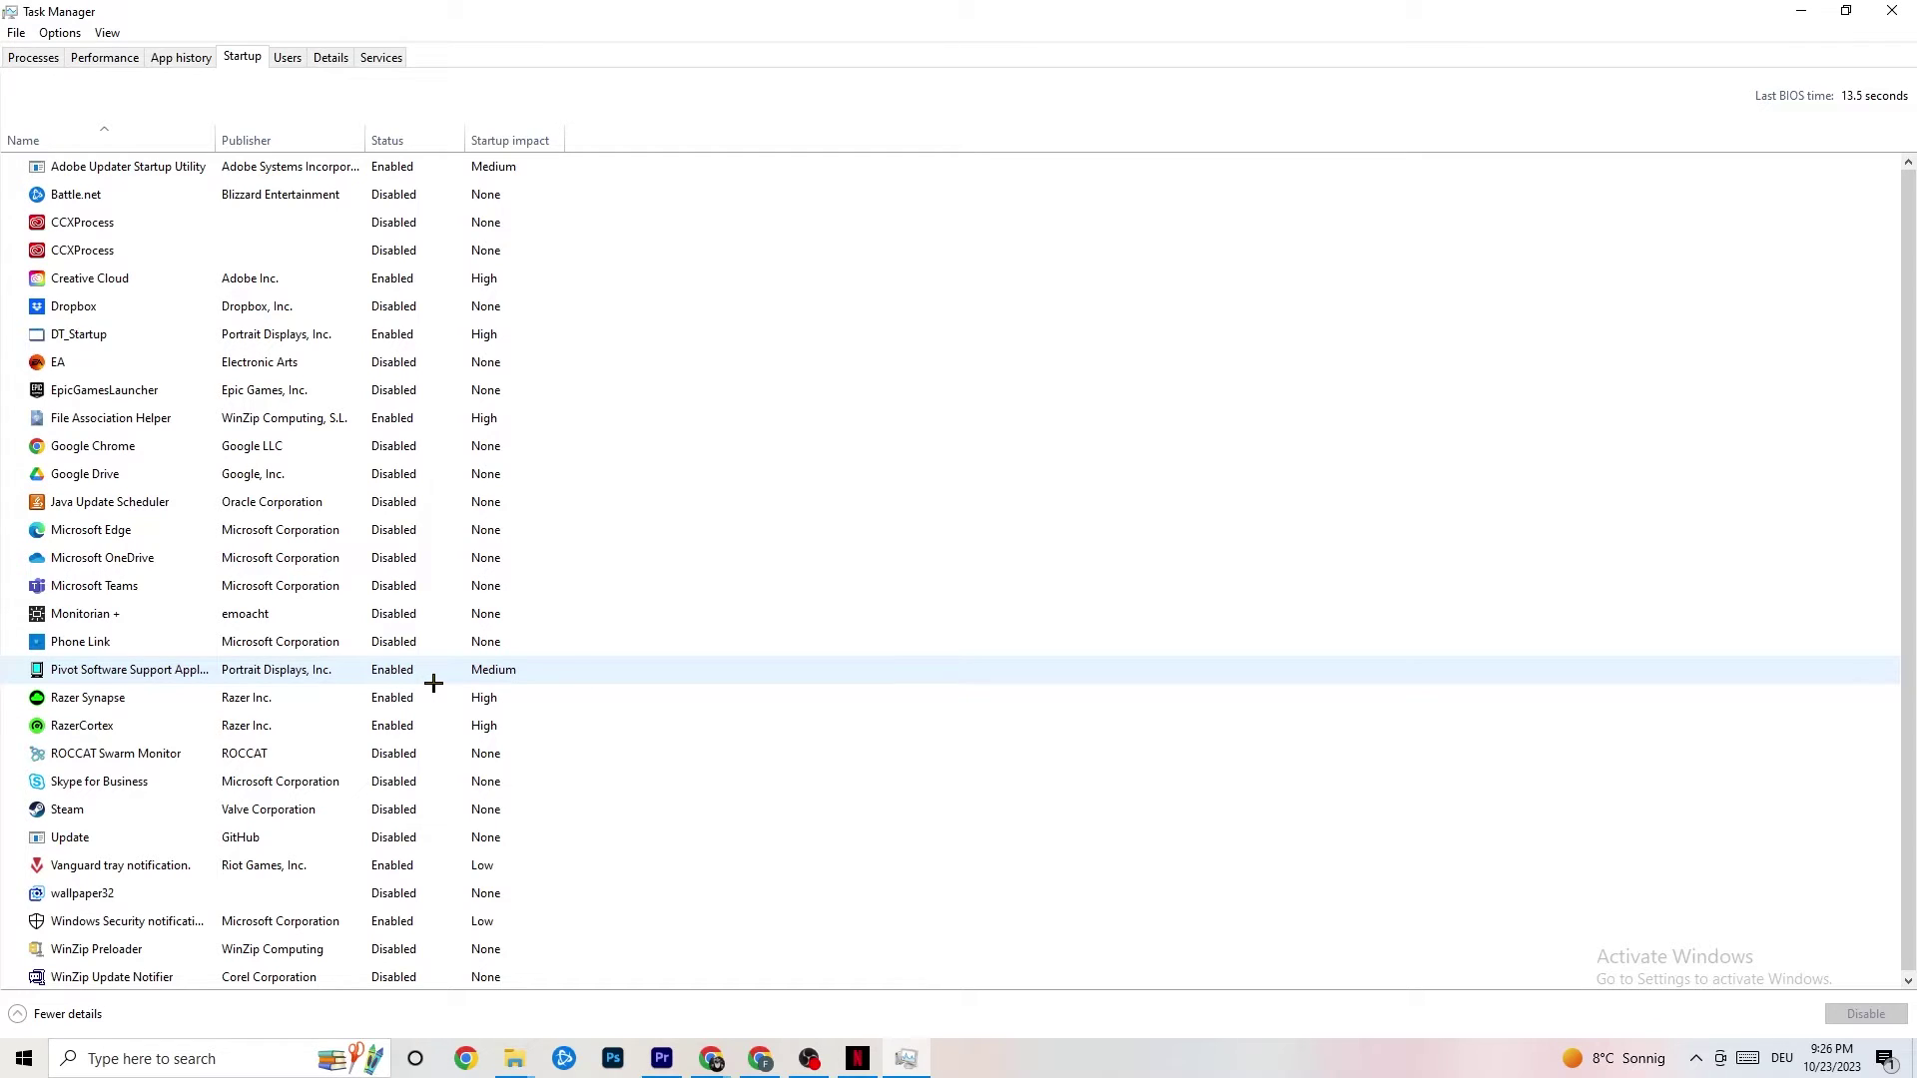
- Look at Pivot Software Support's startup options, then switch to the Details process list
right_click(384, 667)
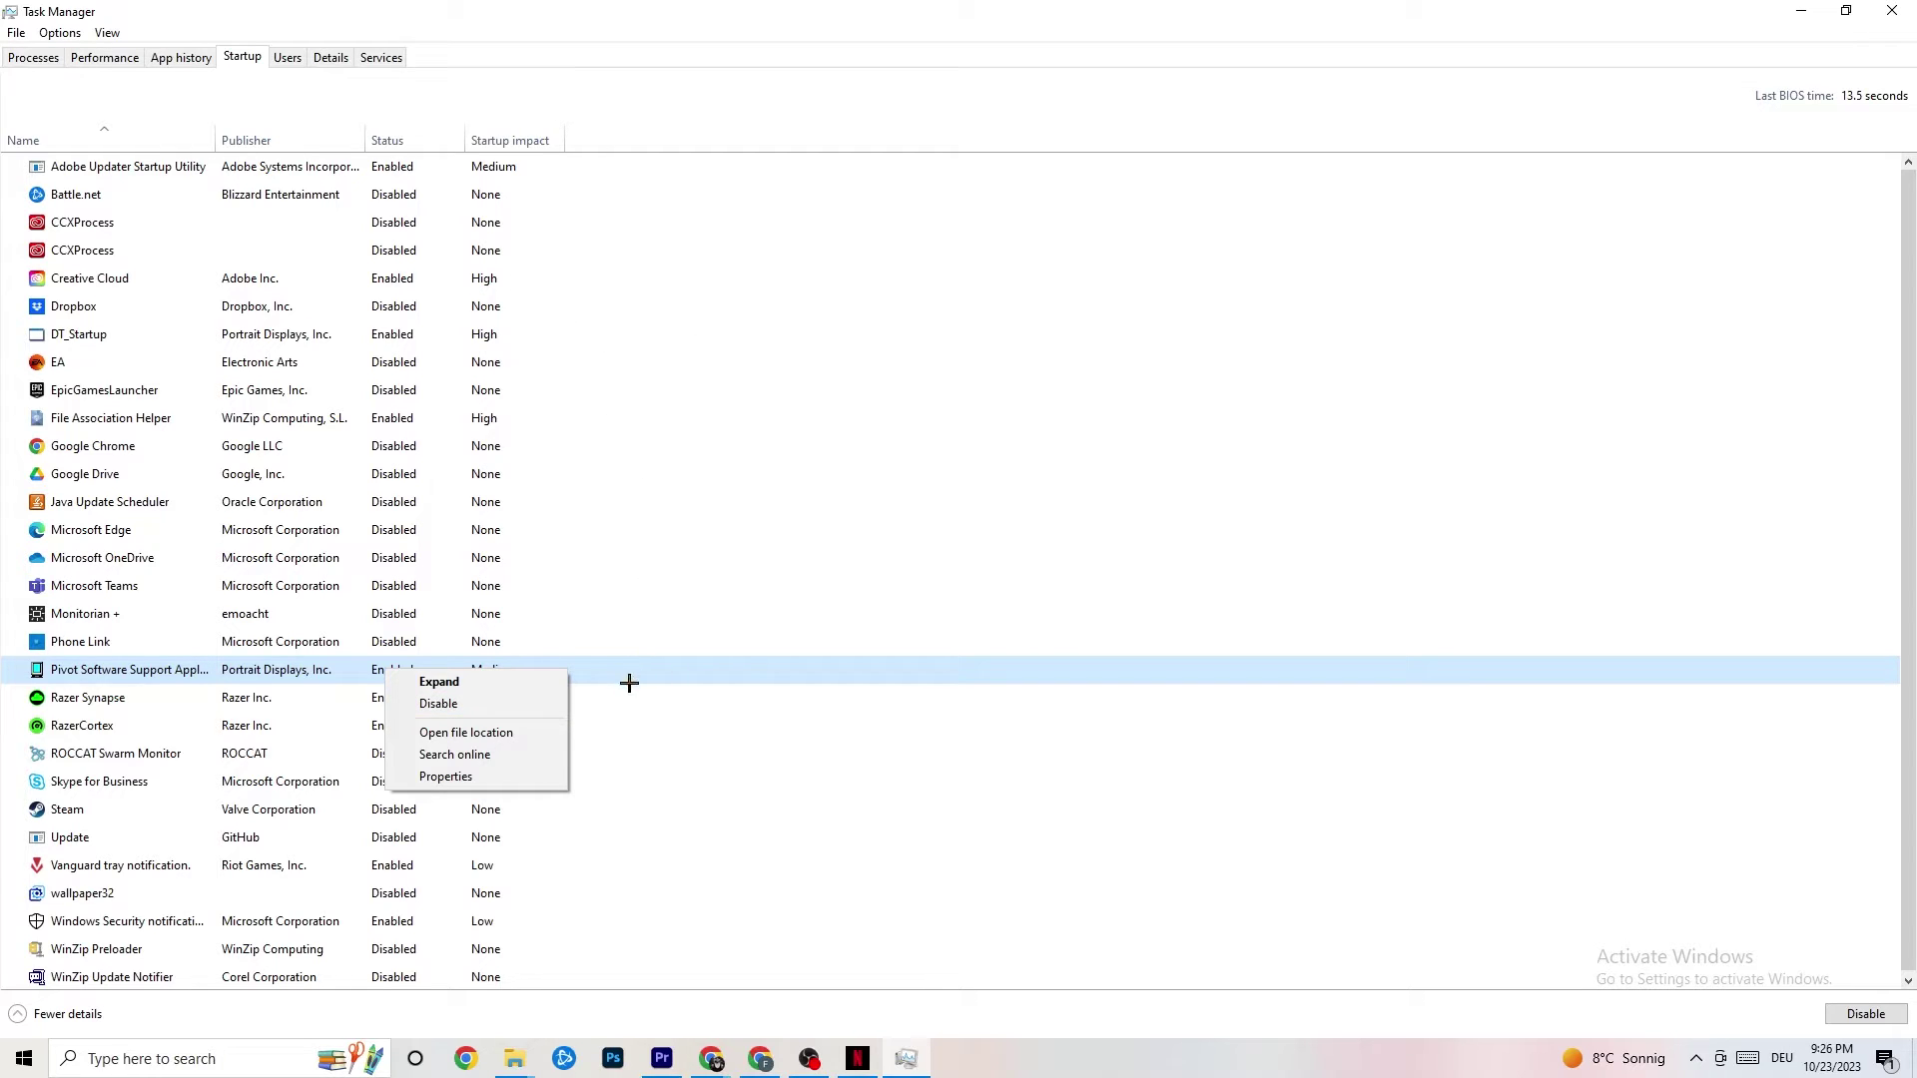
left_click(331, 60)
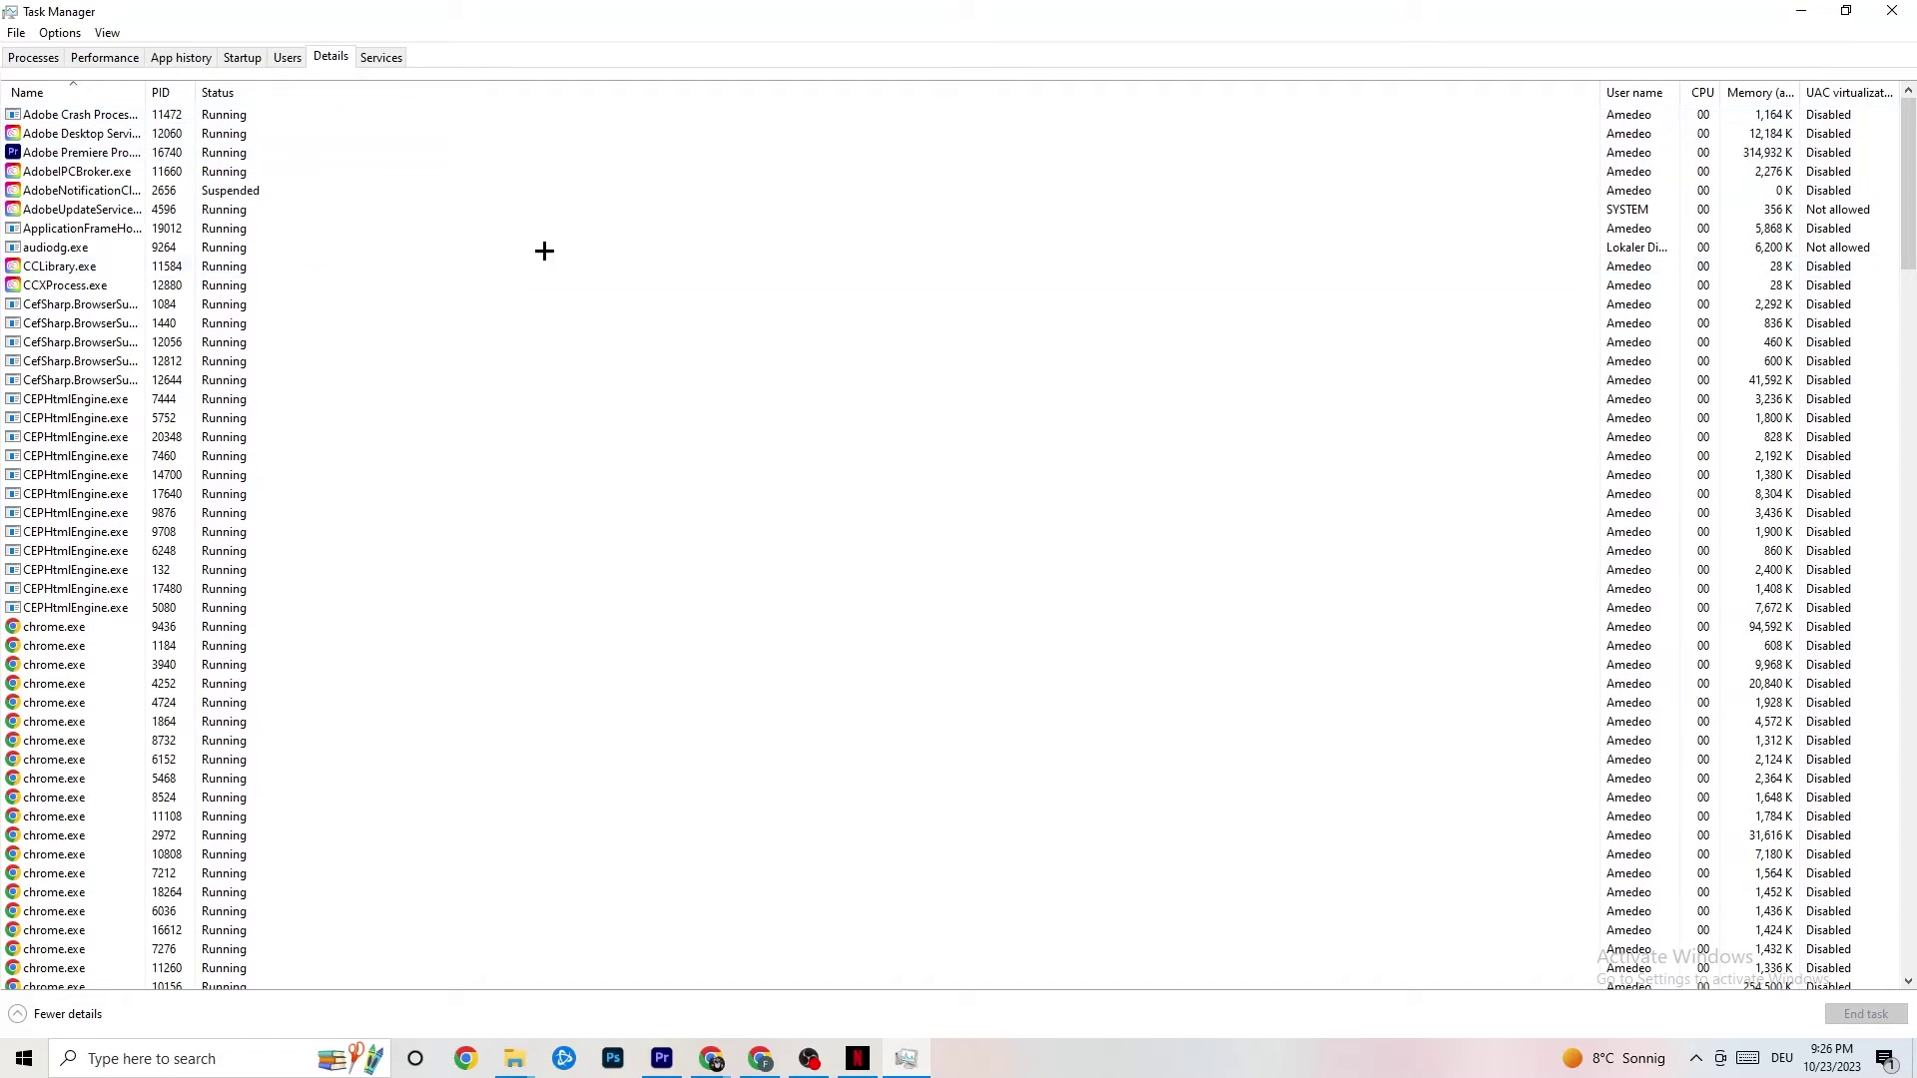
- View Adobe Premiere Pro.exe's priority levels without changing them, then close Task Manager
right_click(83, 161)
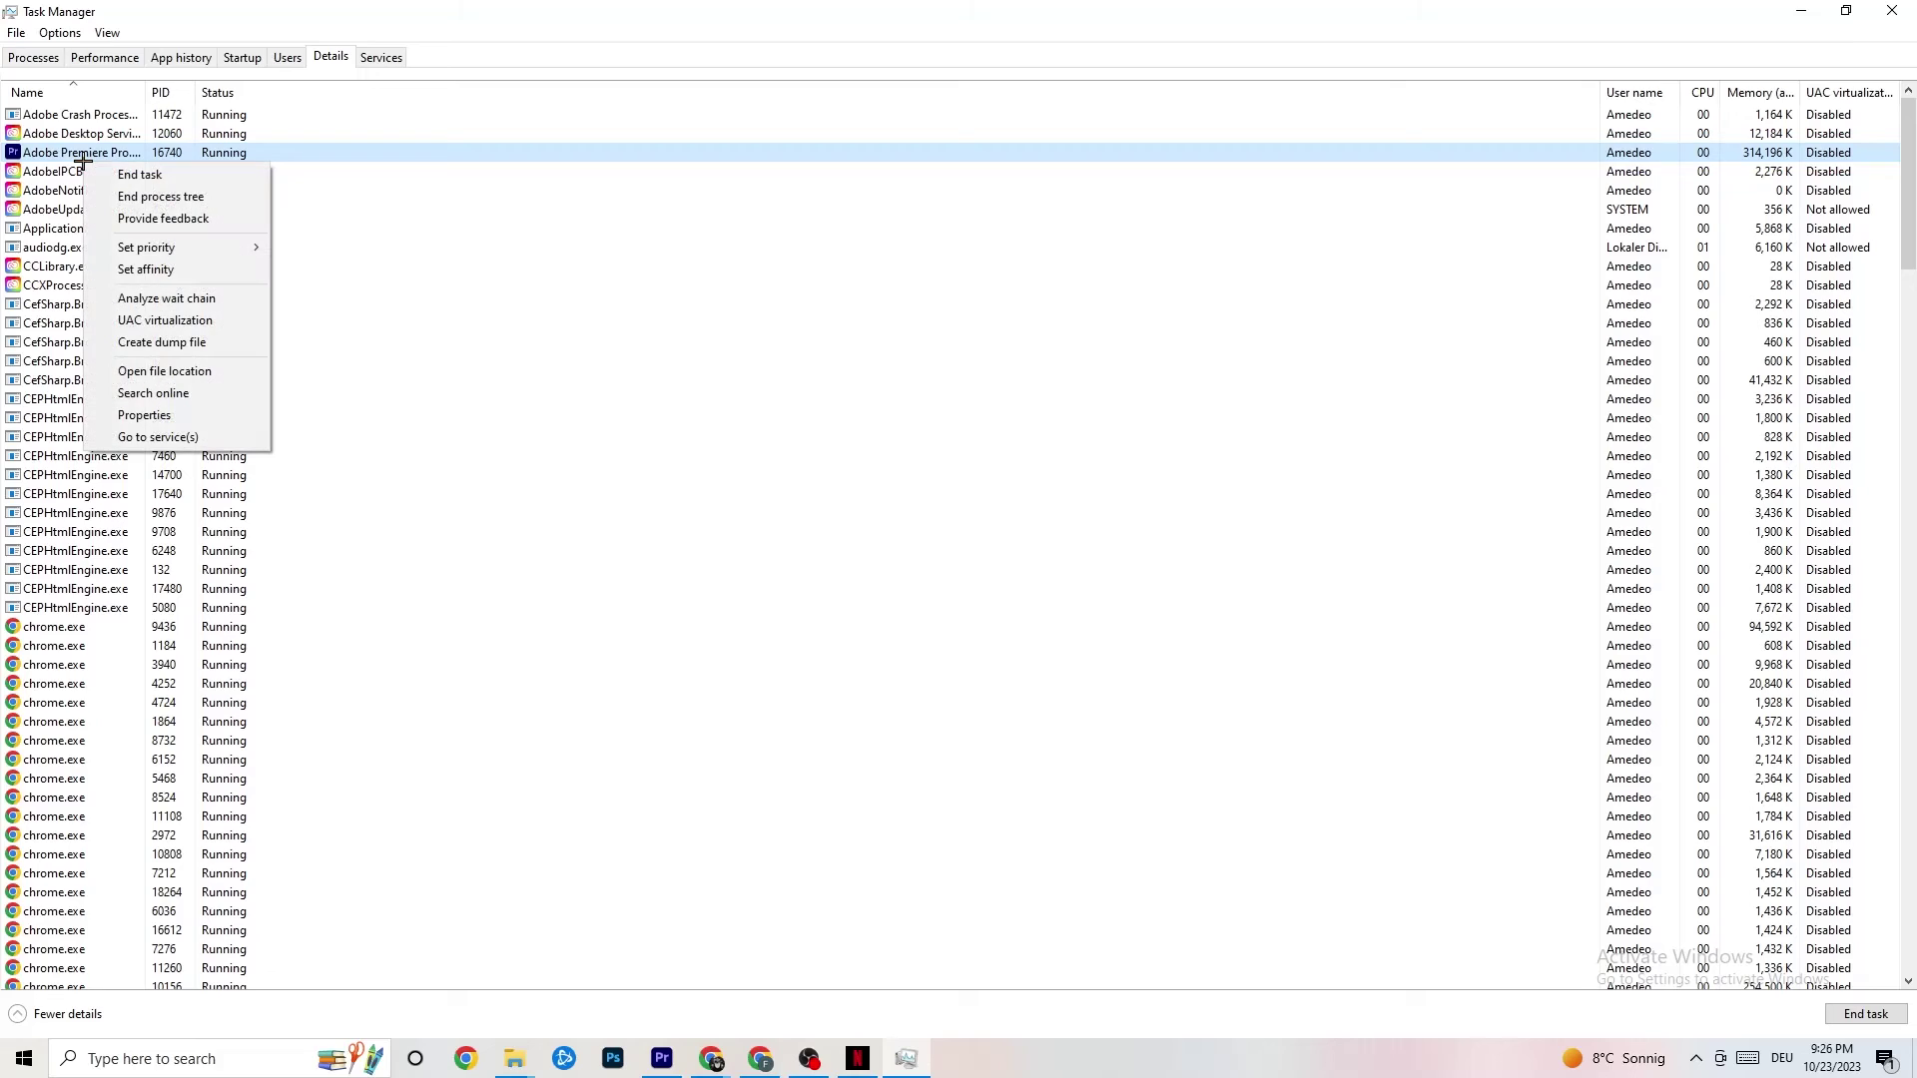
mouse_move(170, 246)
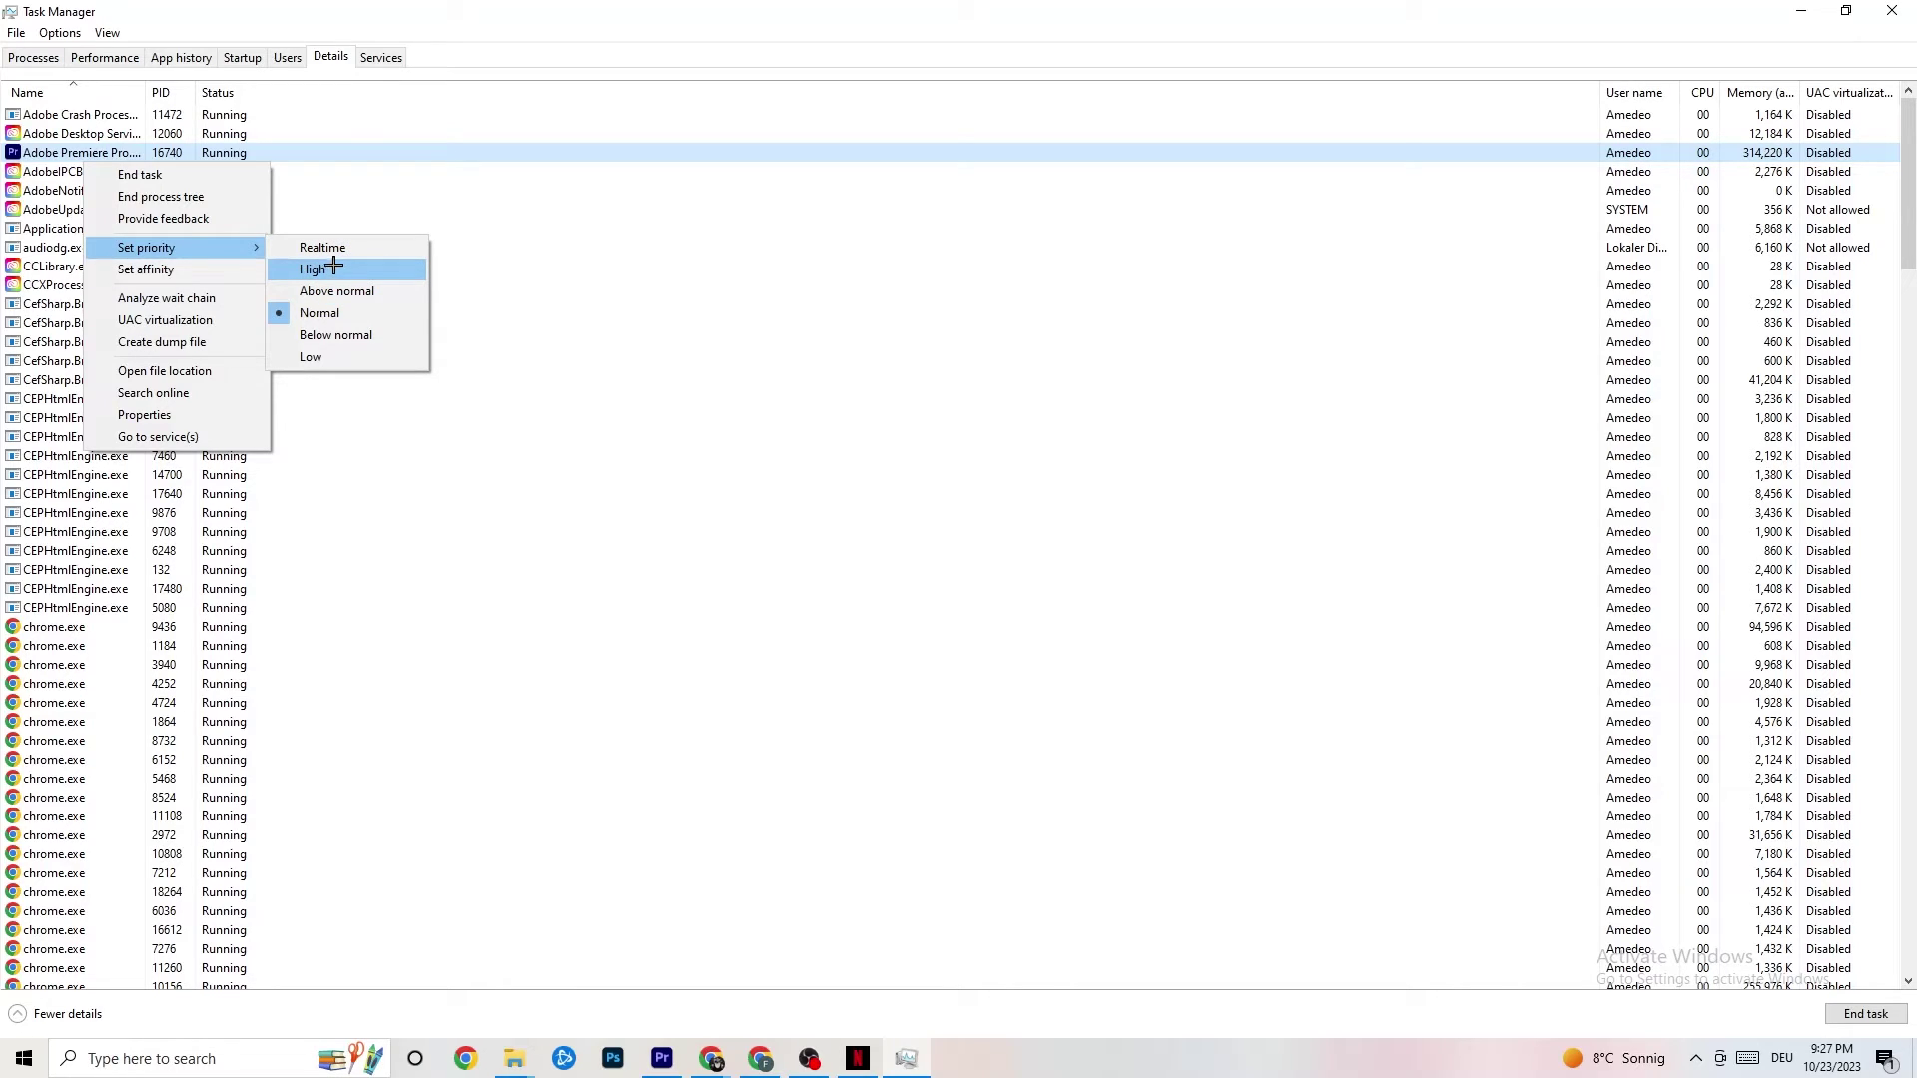
left_click(579, 187)
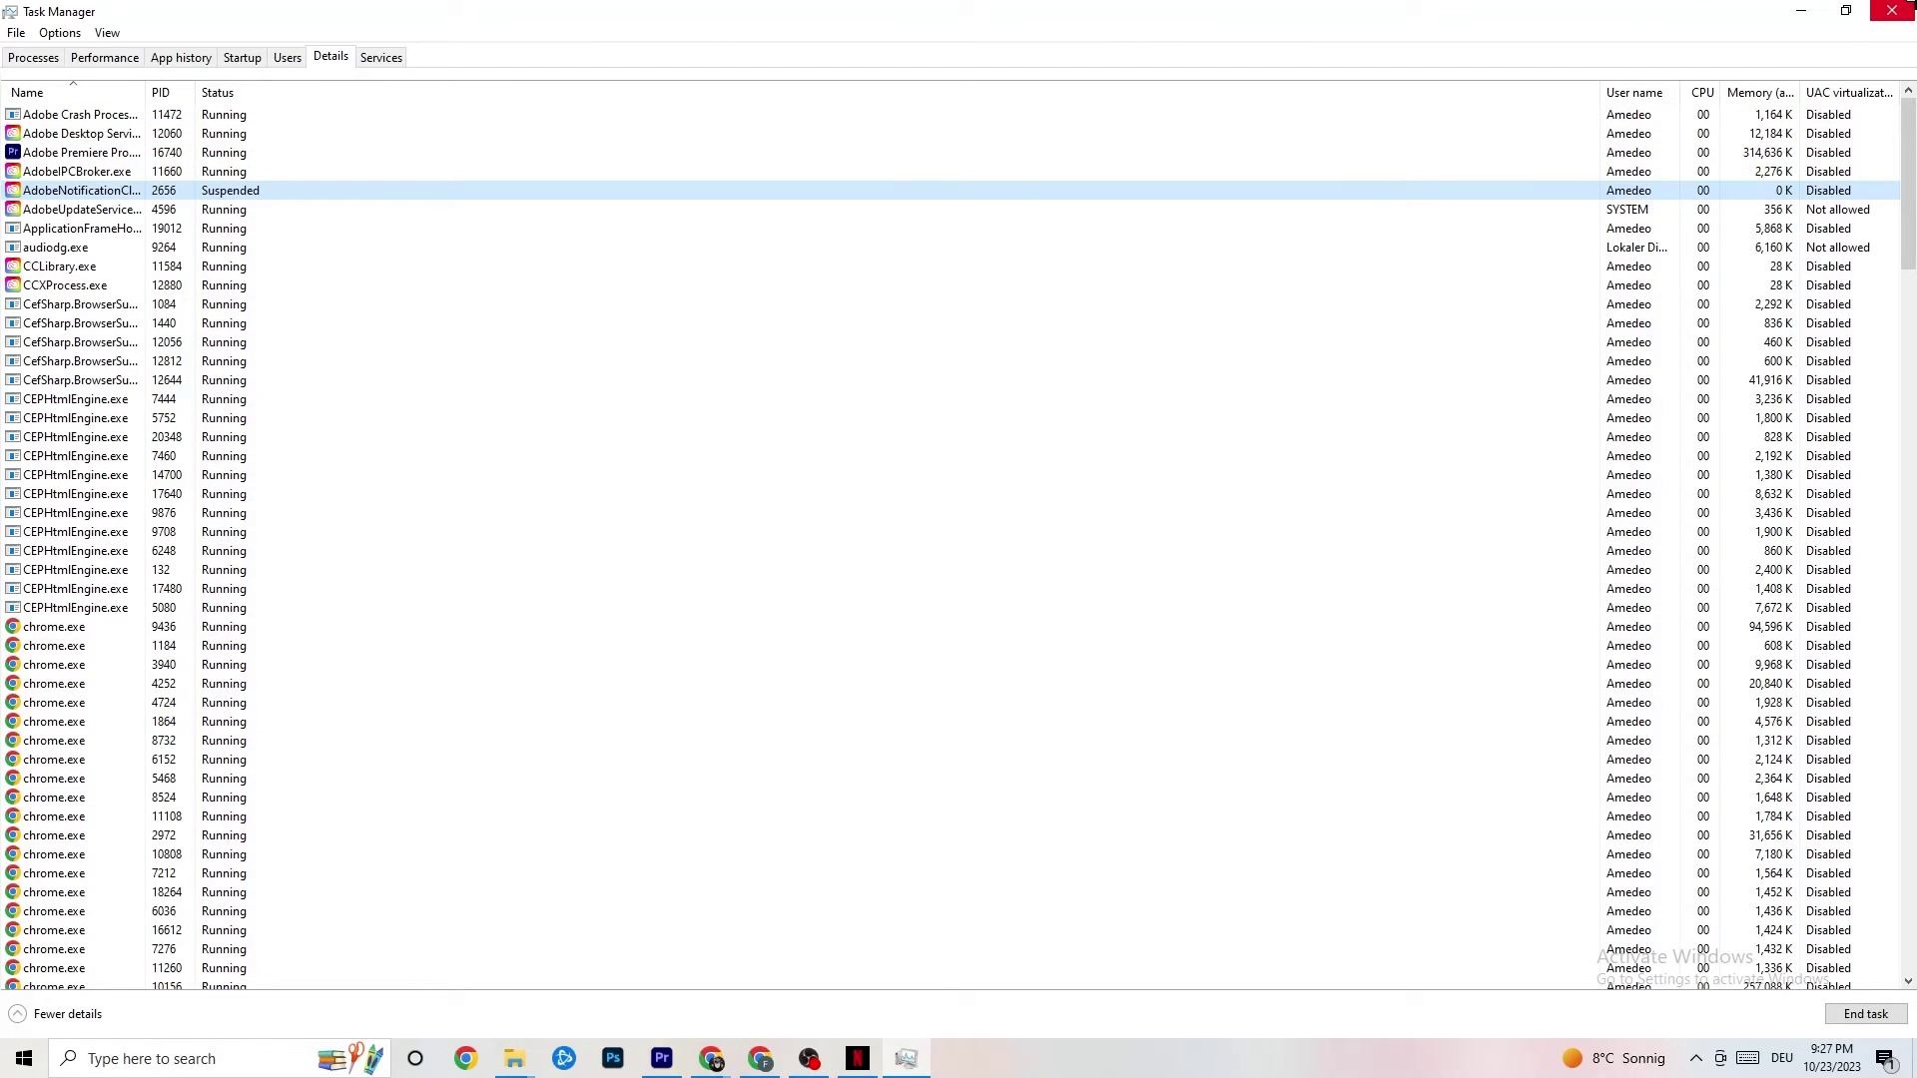
left_click(1892, 10)
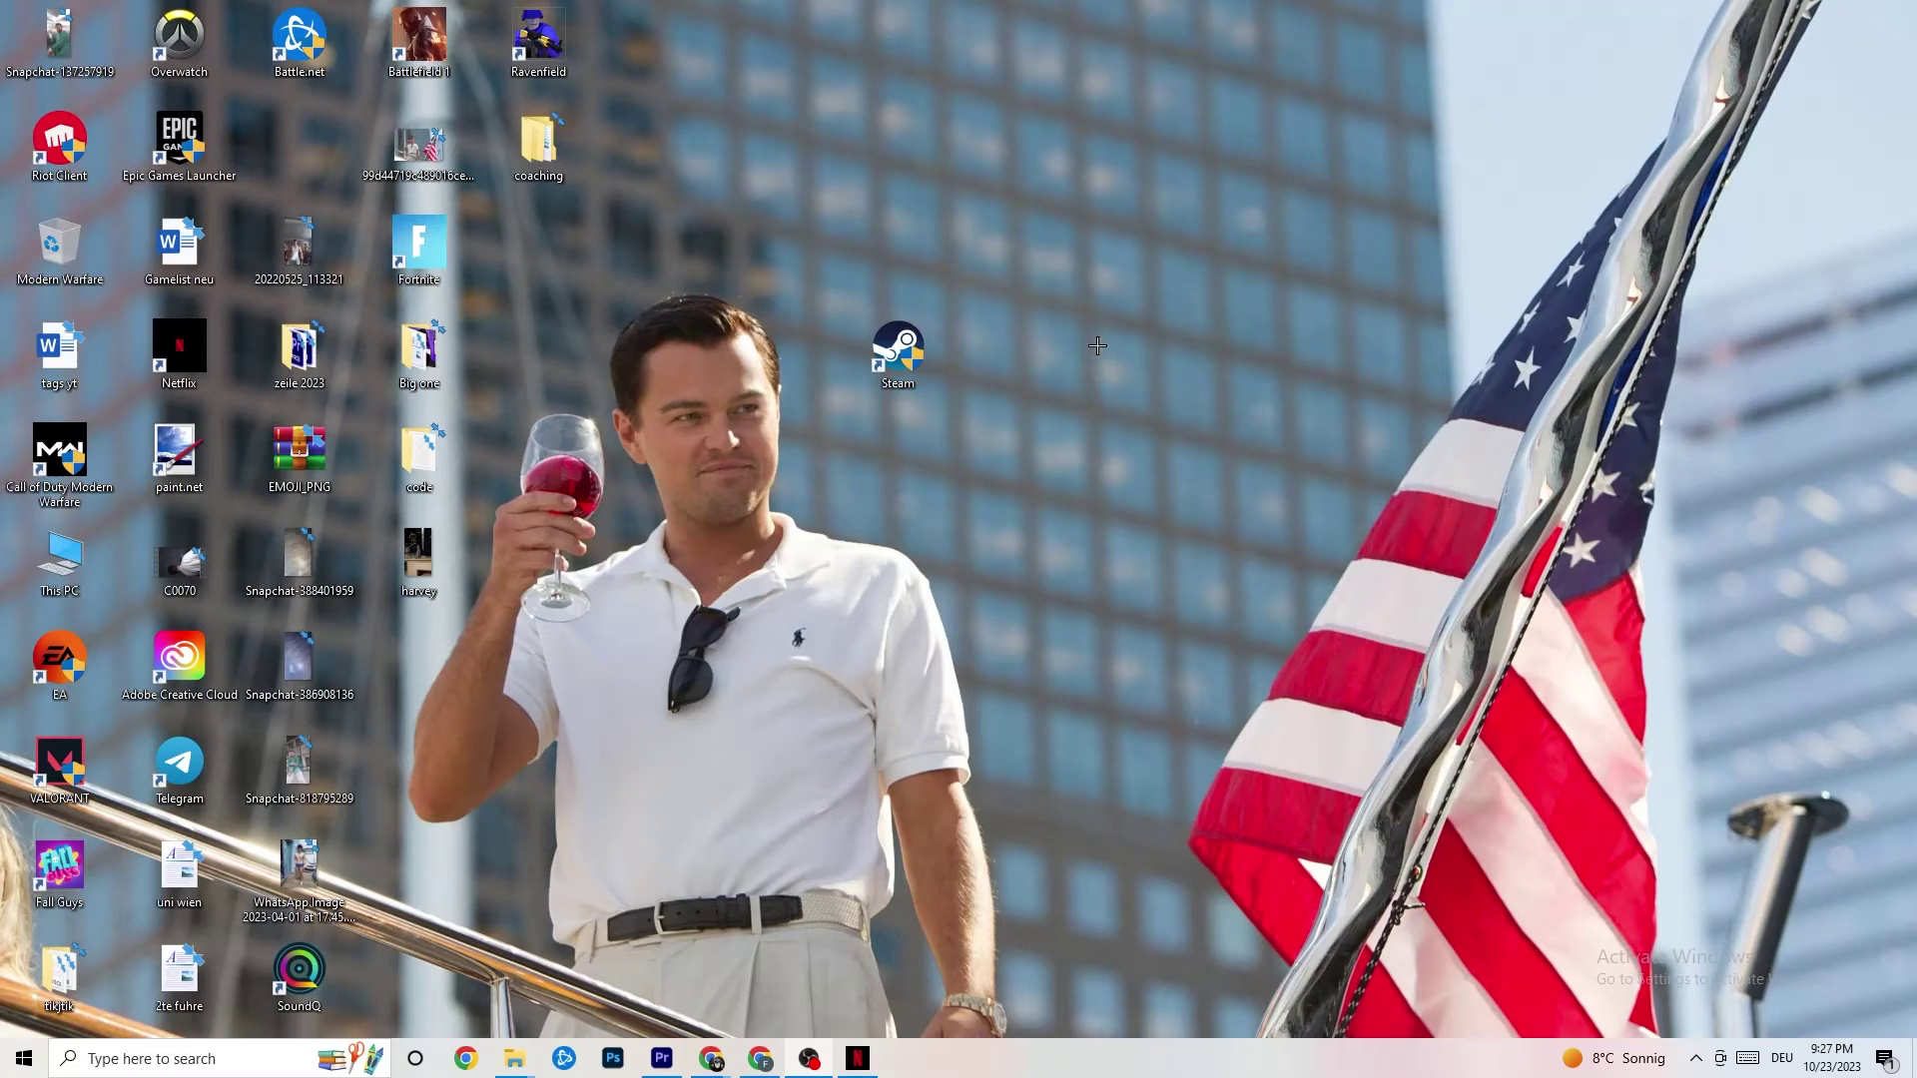
- Launch NVIDIA Control Panel from the desktop menu and go to Adjust image settings with preview
right_click(1075, 192)
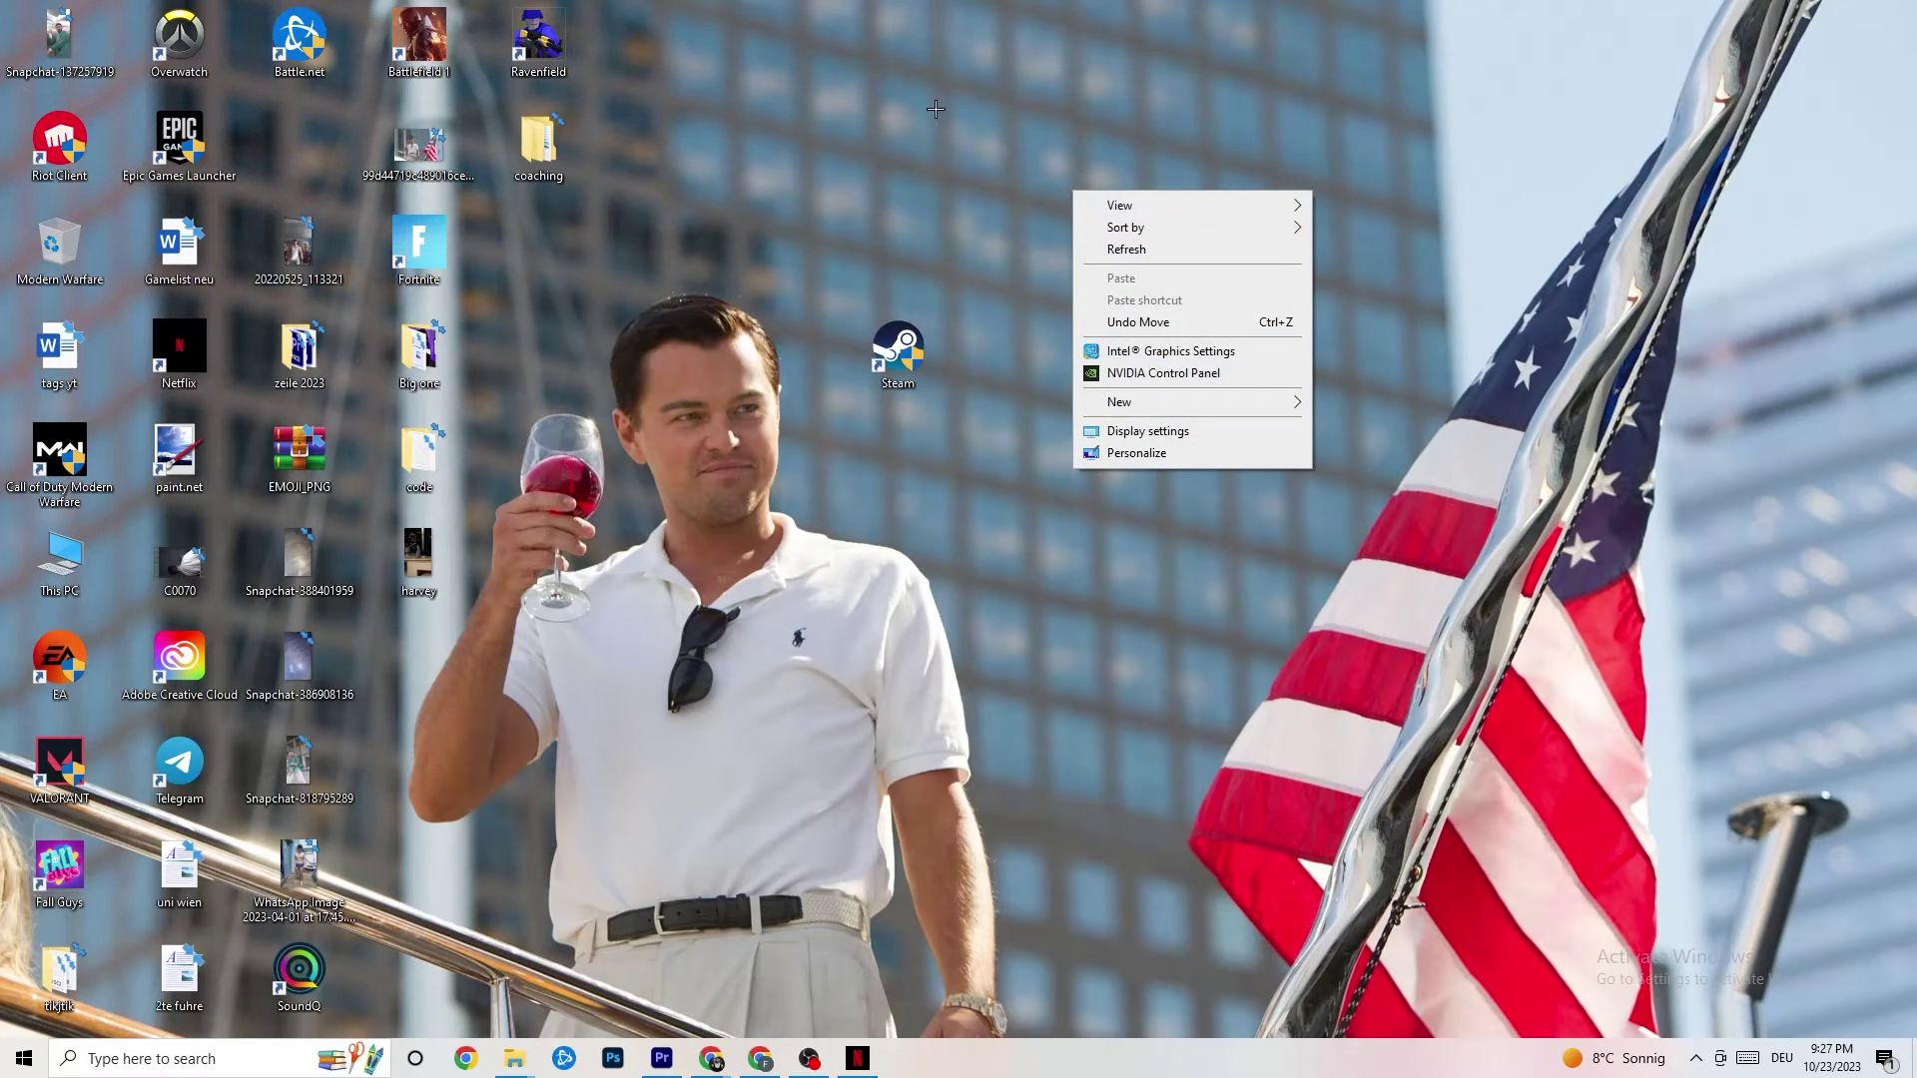
left_click(1136, 375)
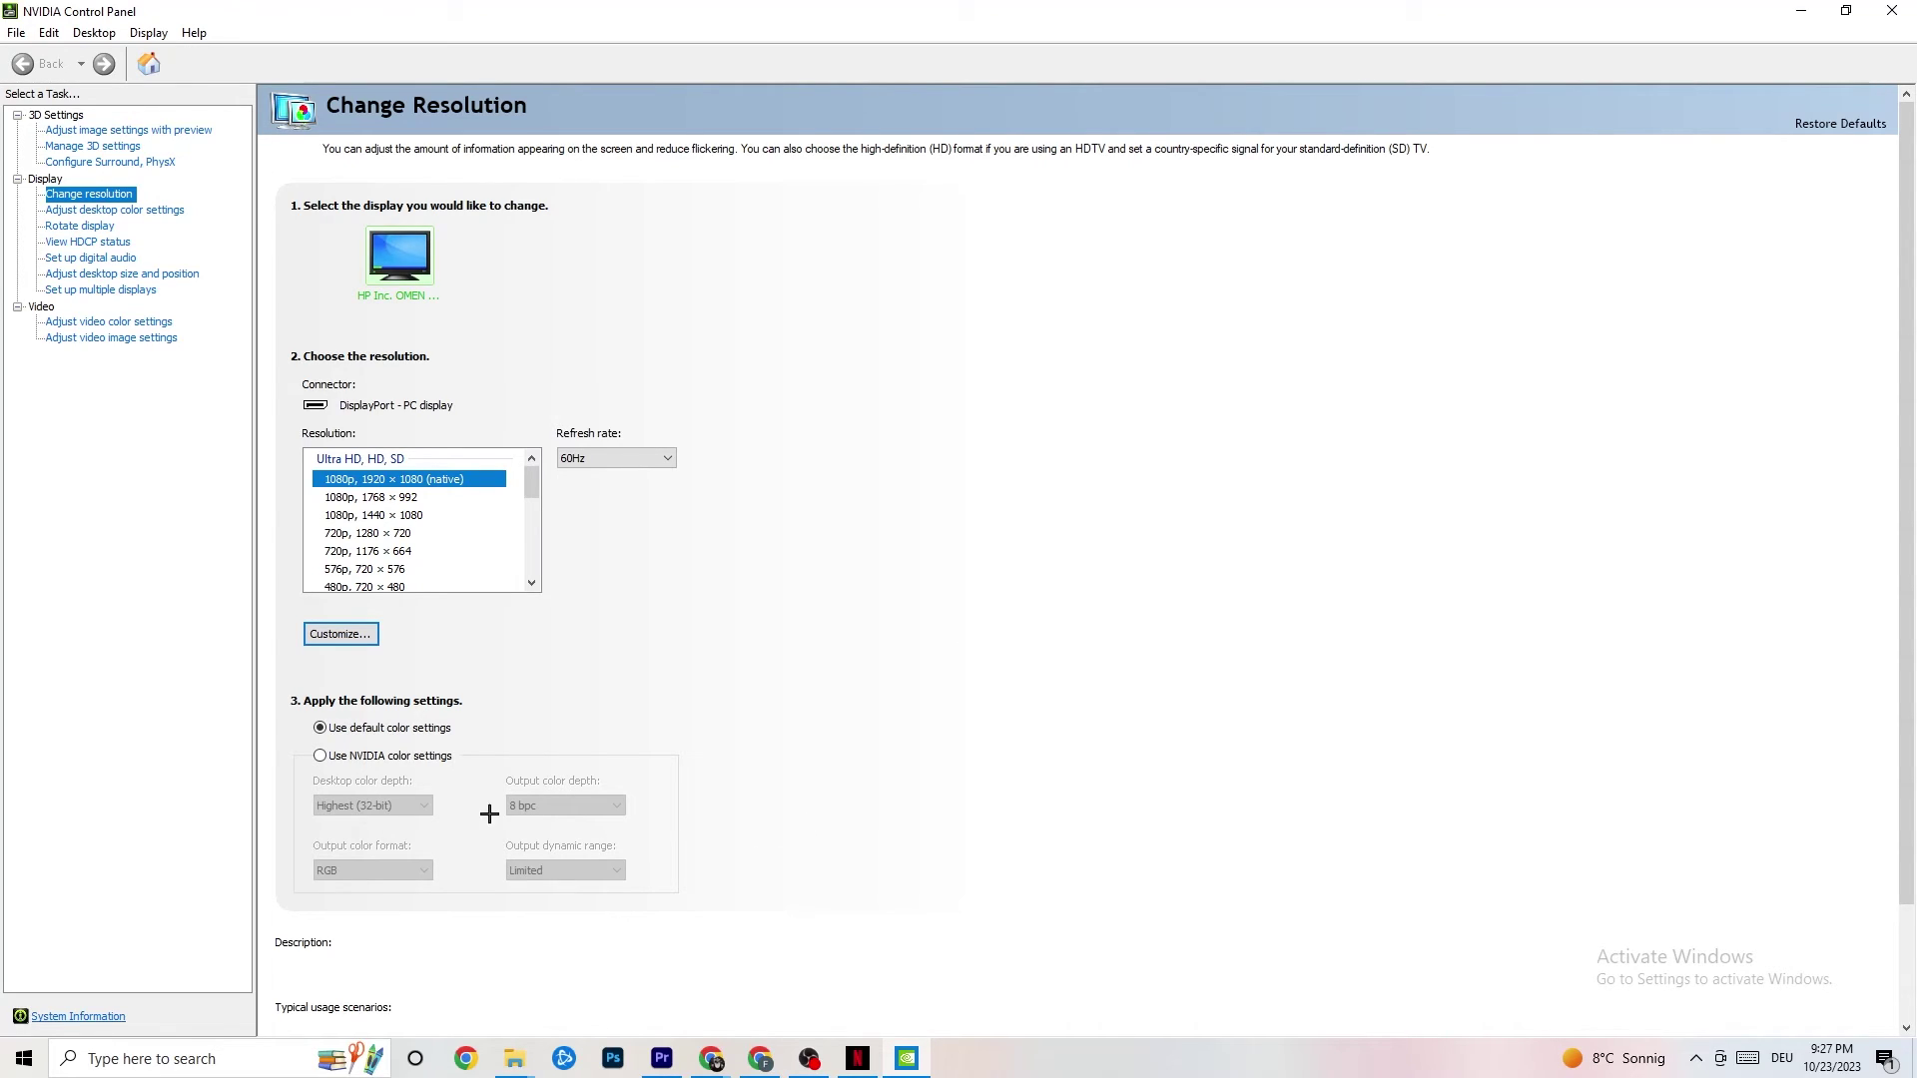
left_click(107, 132)
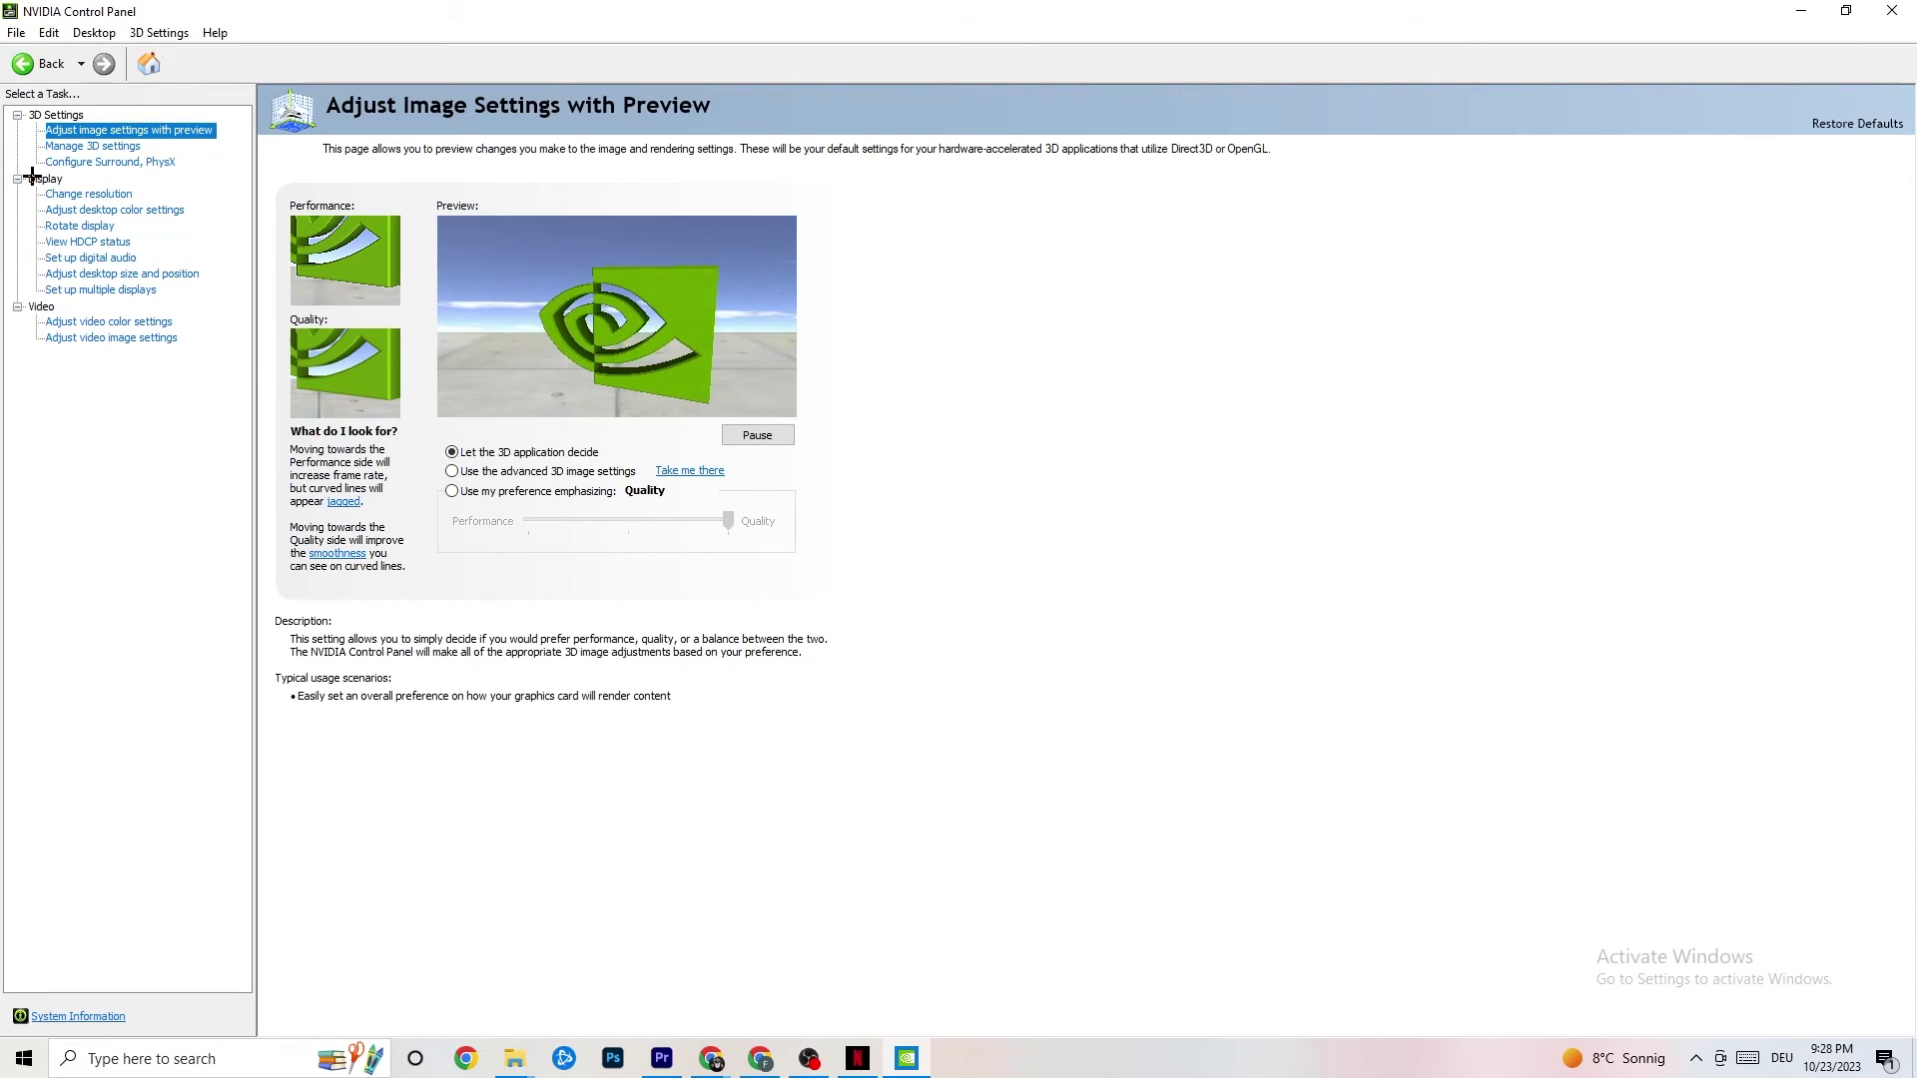
- Return to Change resolution (1920 × 1080 at 60Hz) and minimize NVIDIA Control Panel
left_click(70, 196)
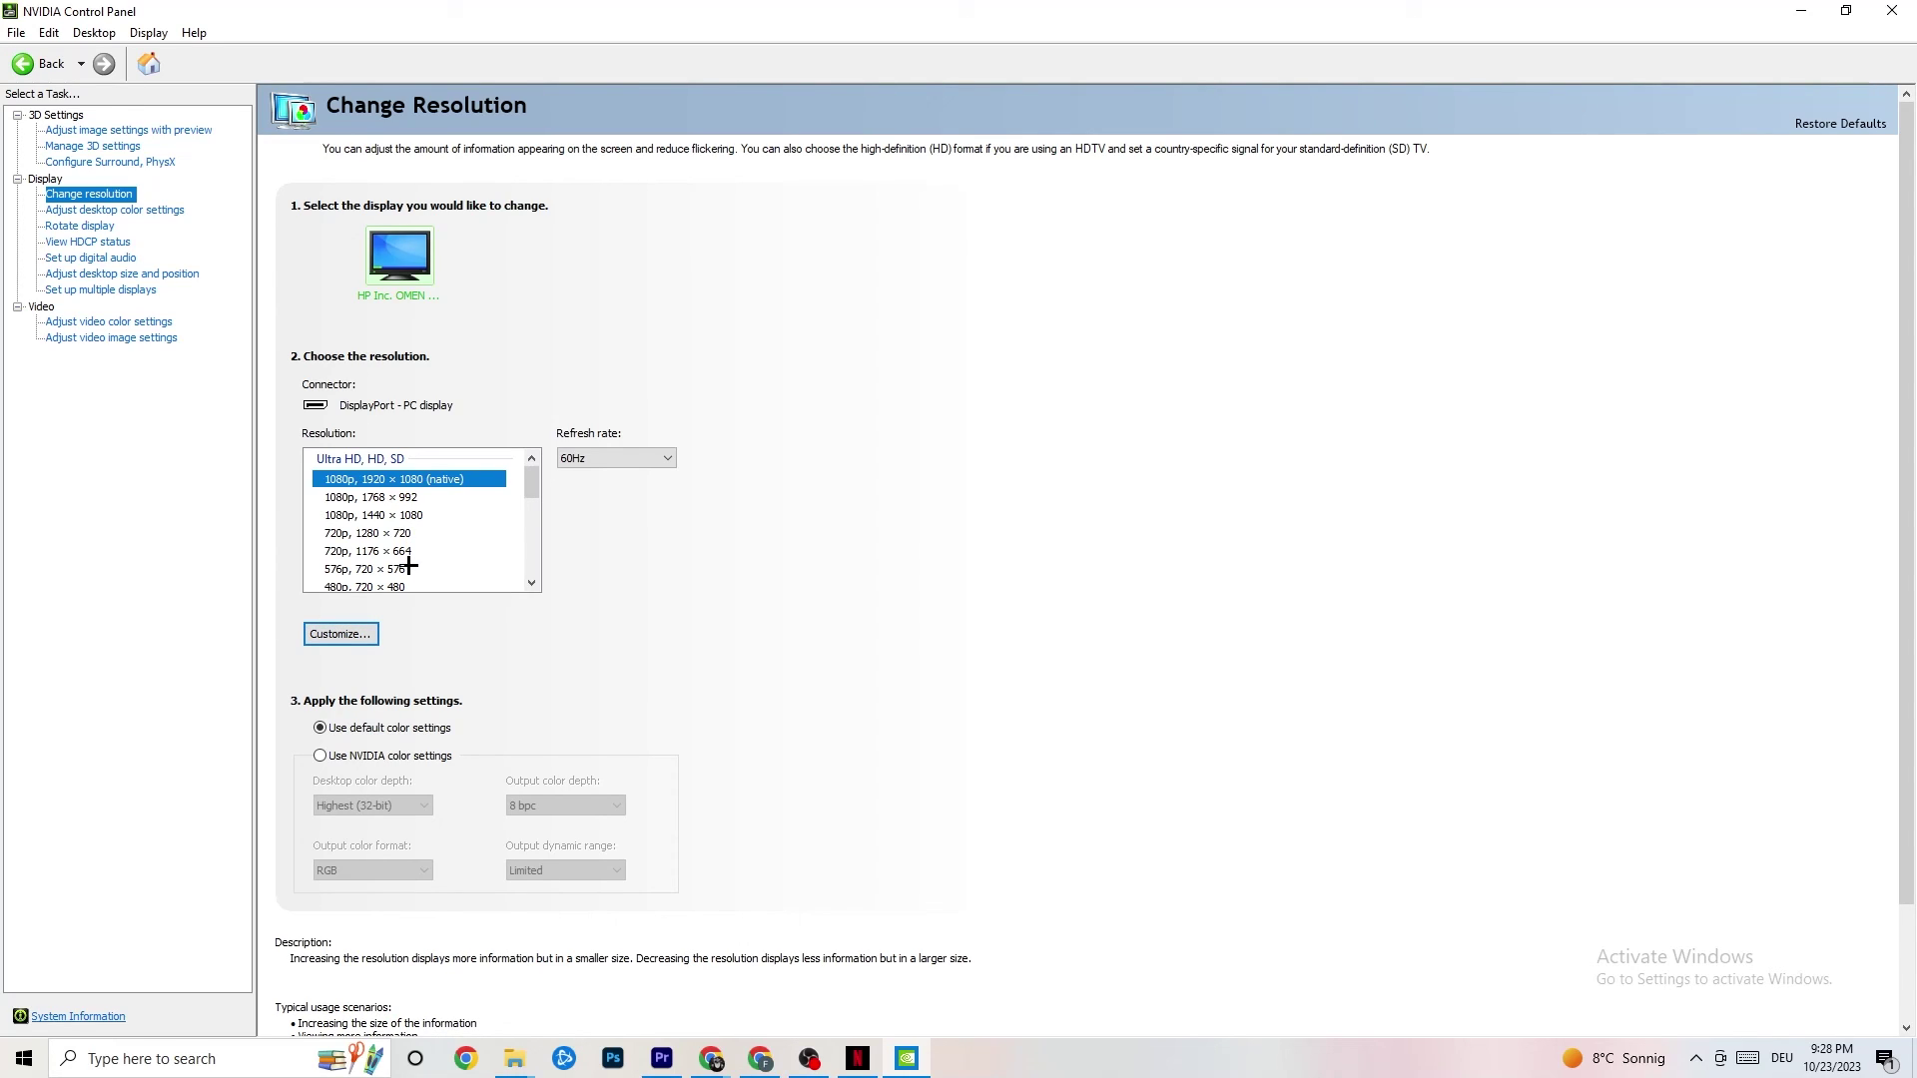
left_click(1809, 9)
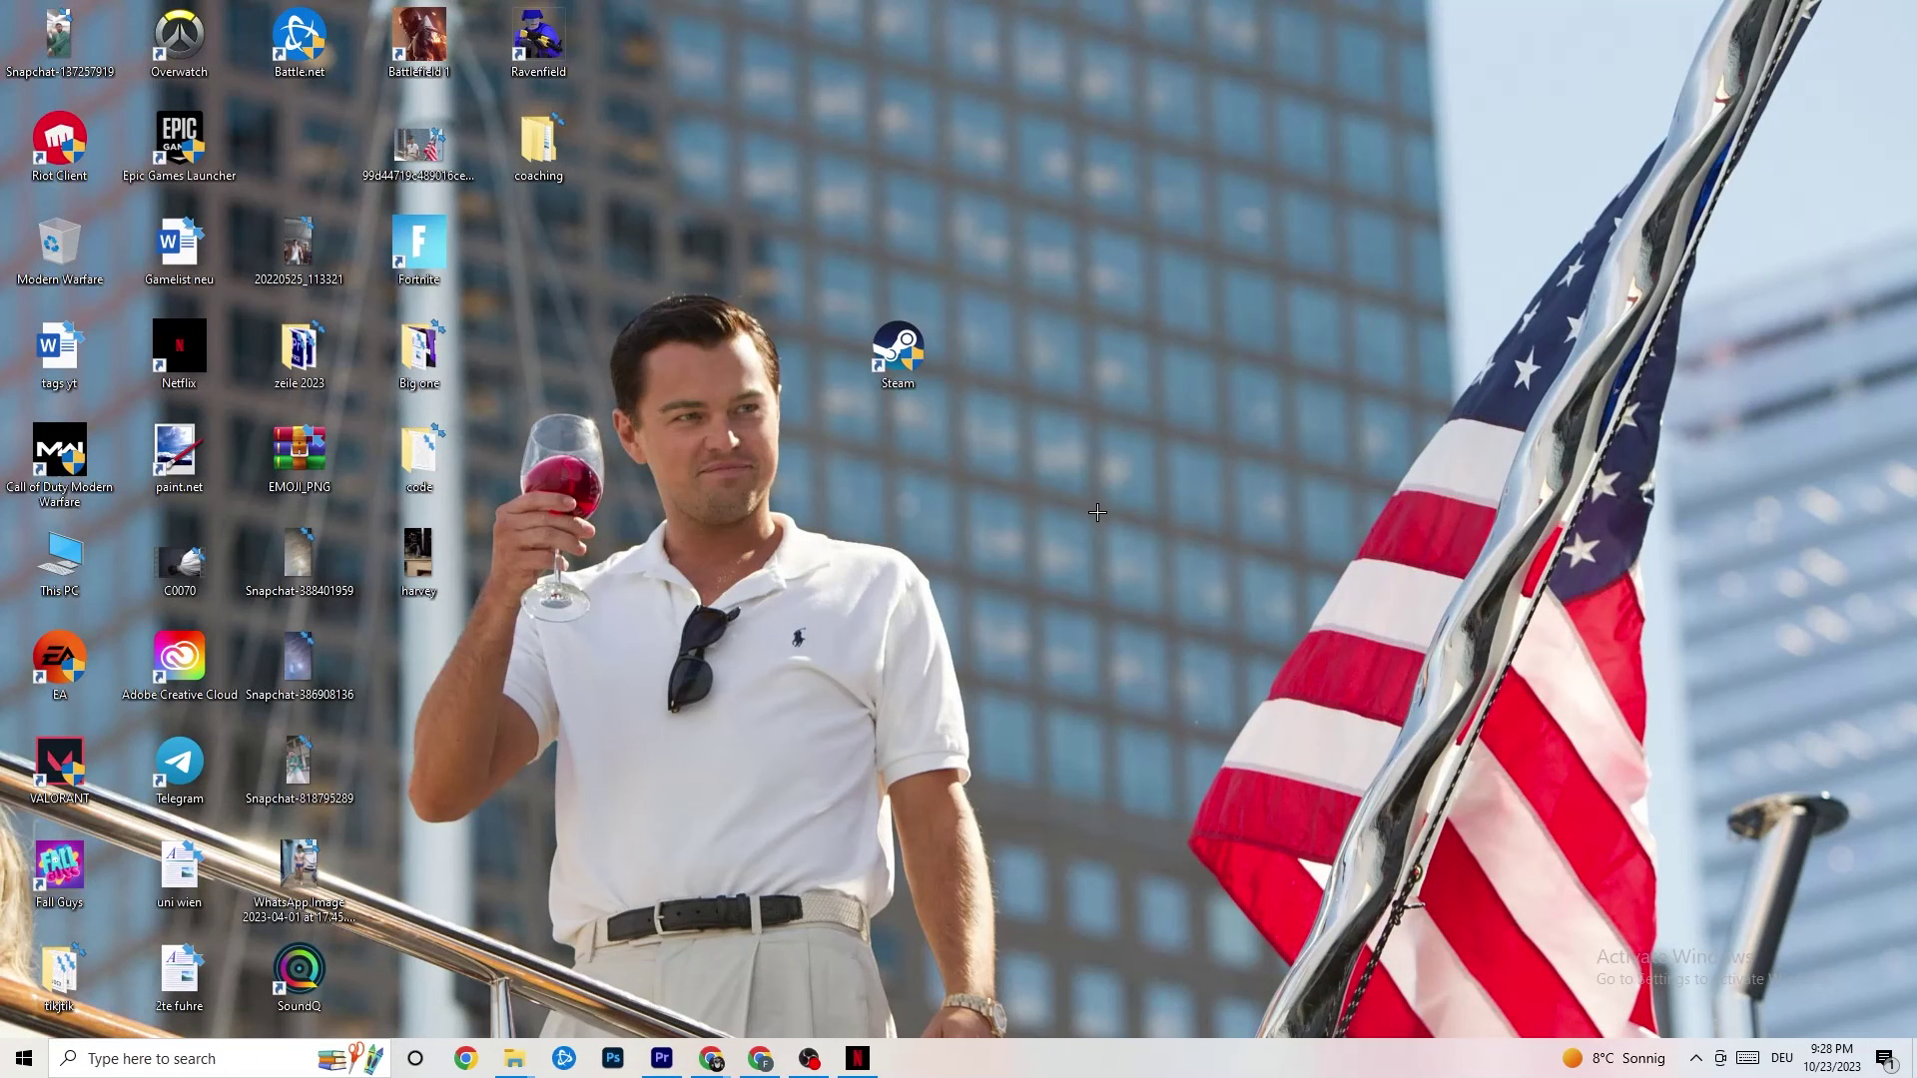